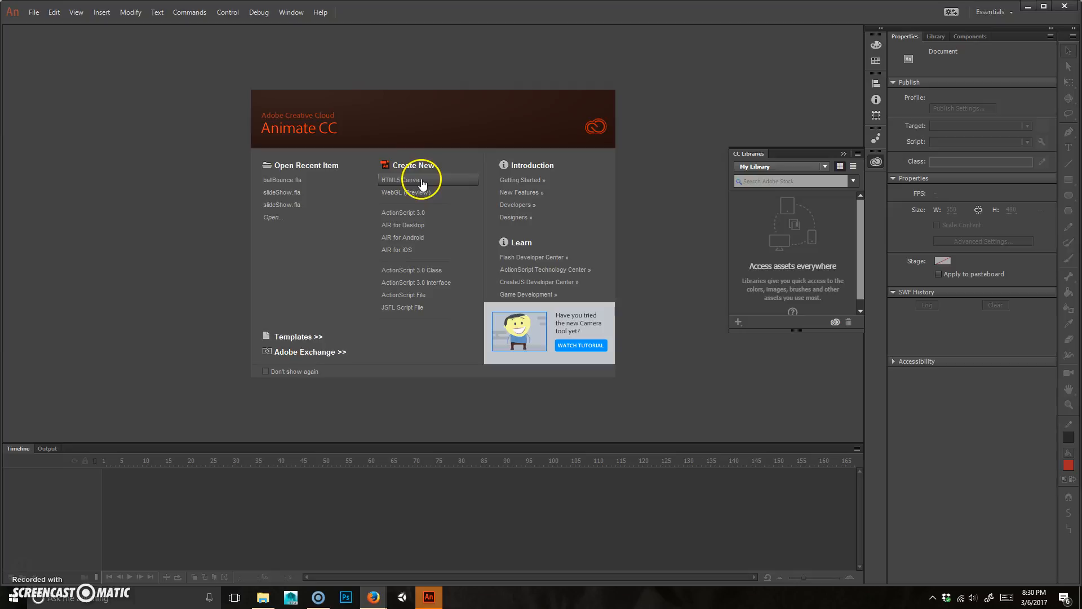
Step: Create a new HTML5 Canvas document and set its stage size to 960 by 200 px
click(420, 180)
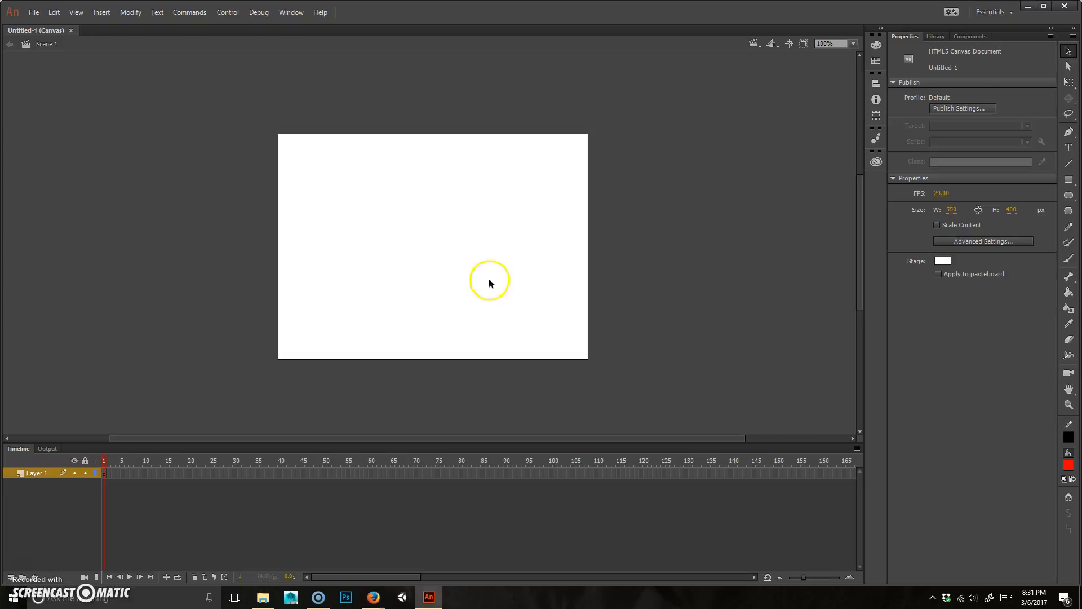
click(951, 210)
key(Return)
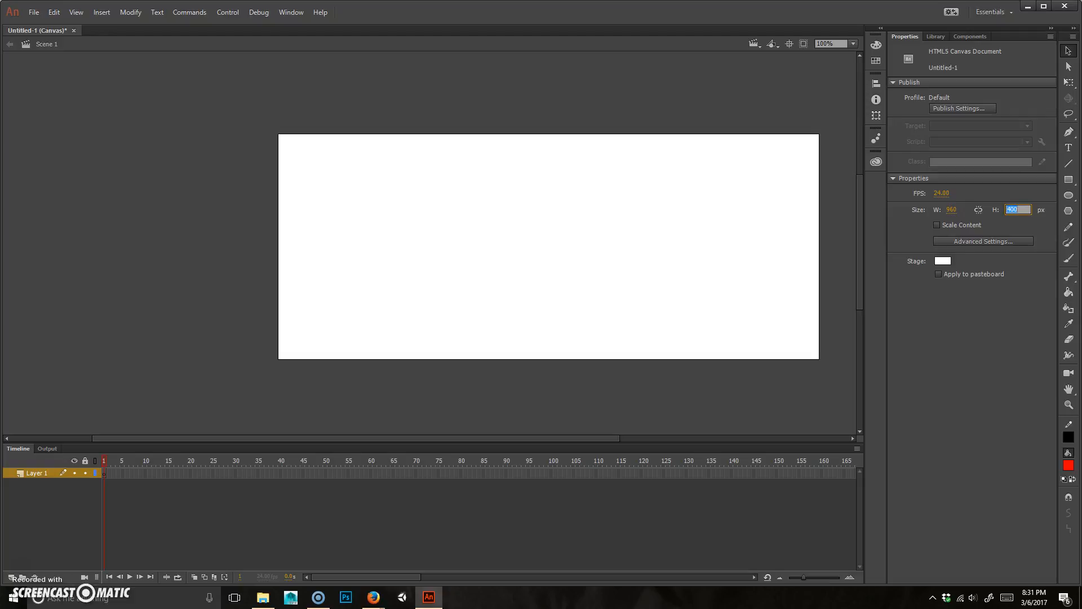
text(200)
key(Return)
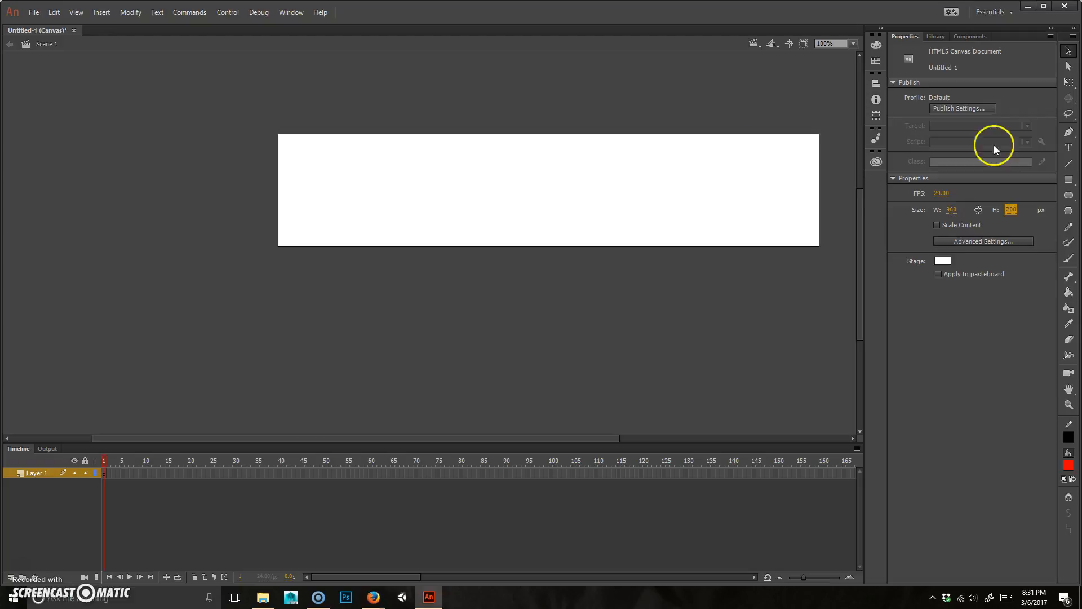
drag(695, 193, 558, 224)
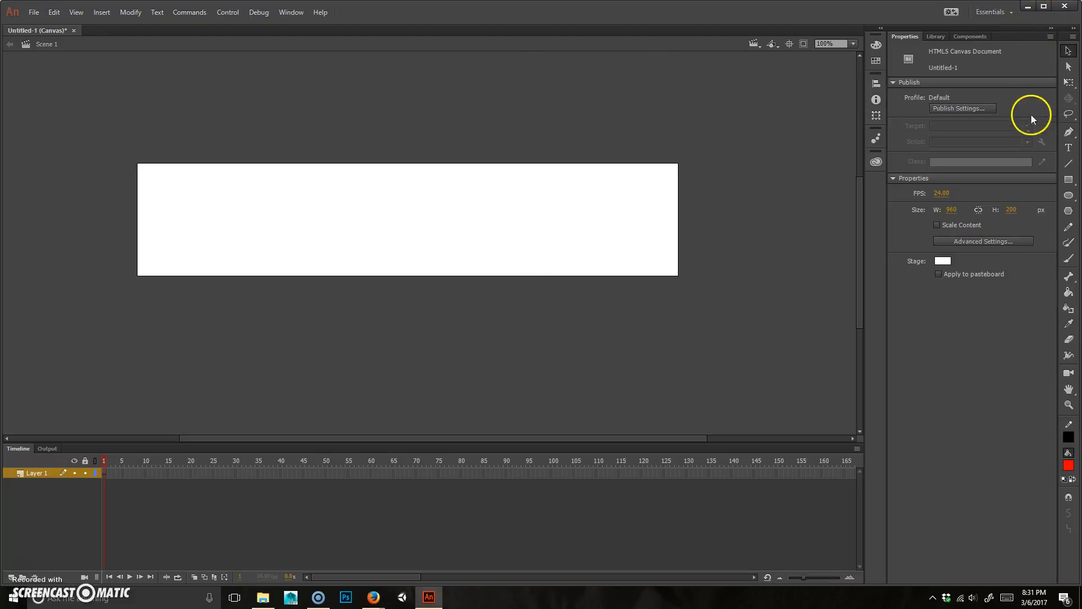
Step: Import the cone image from the Desktop into the document's library
click(936, 38)
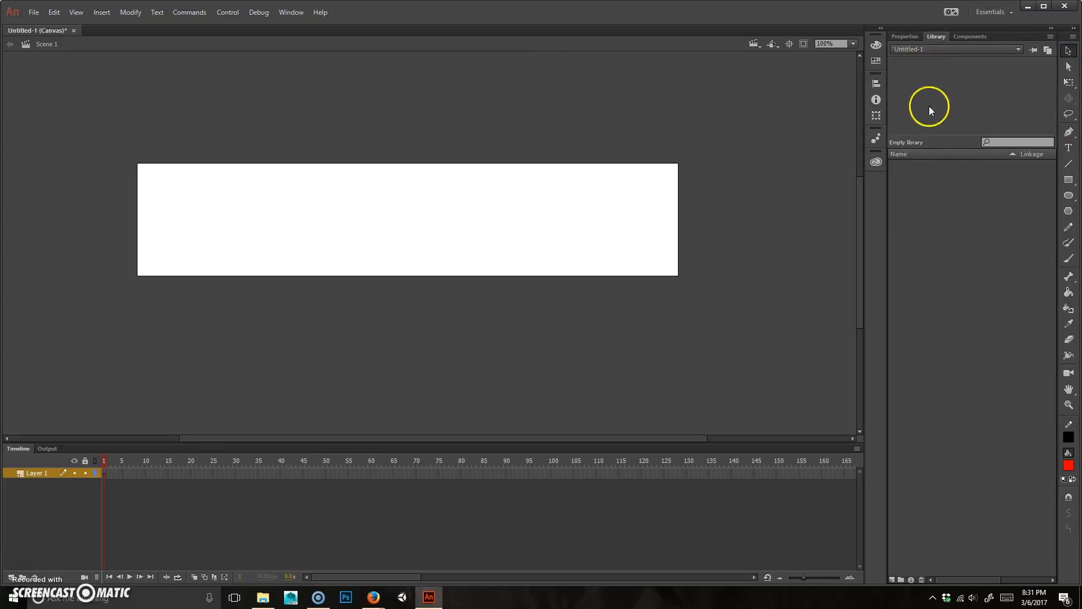
right_click(968, 197)
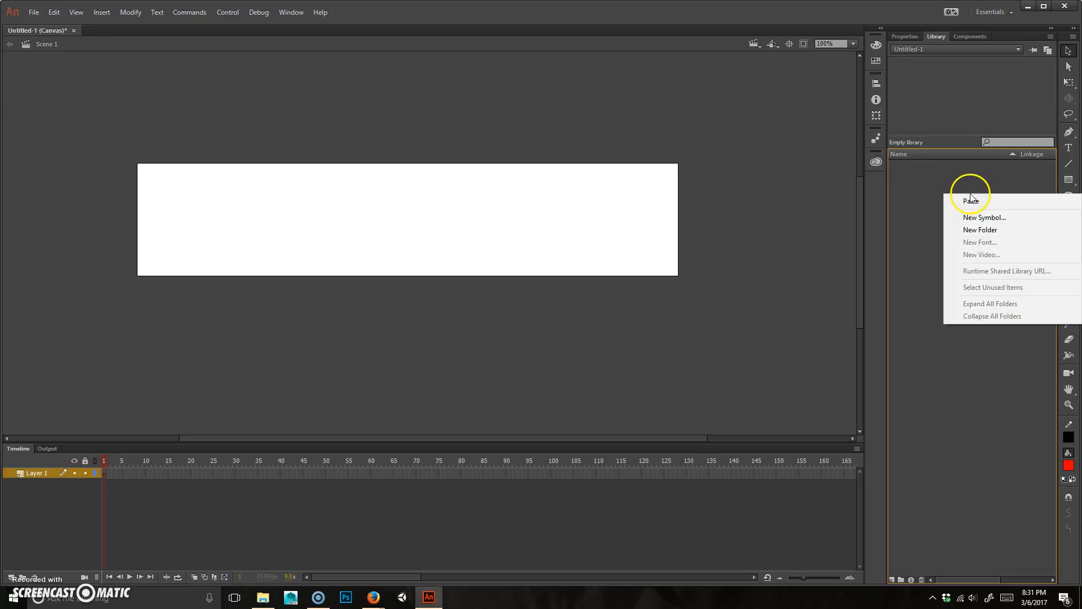
click(927, 178)
click(54, 12)
mouse_move(34, 12)
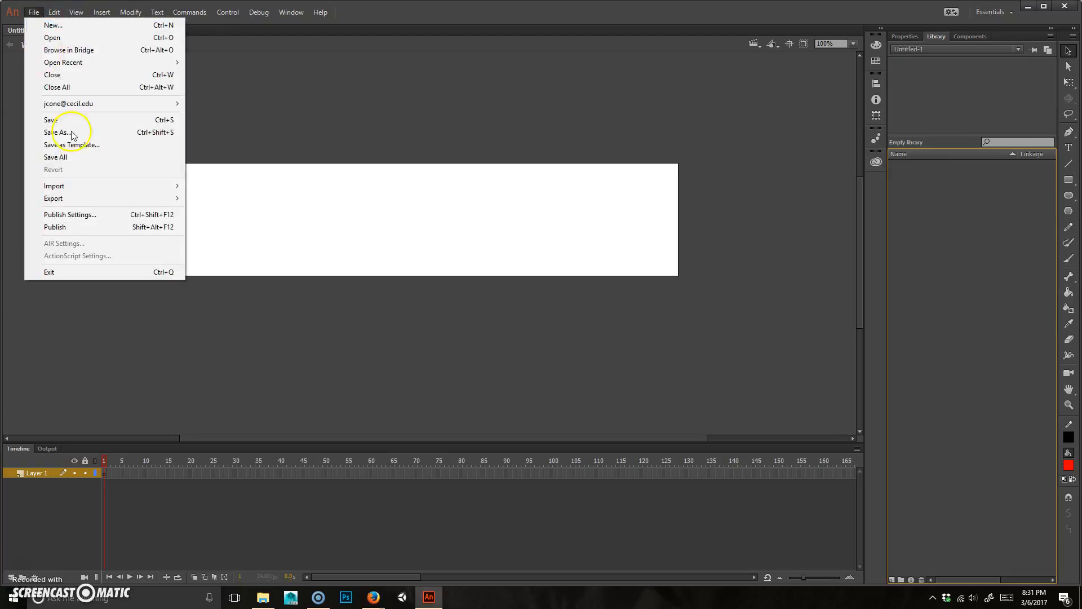
mouse_move(93, 186)
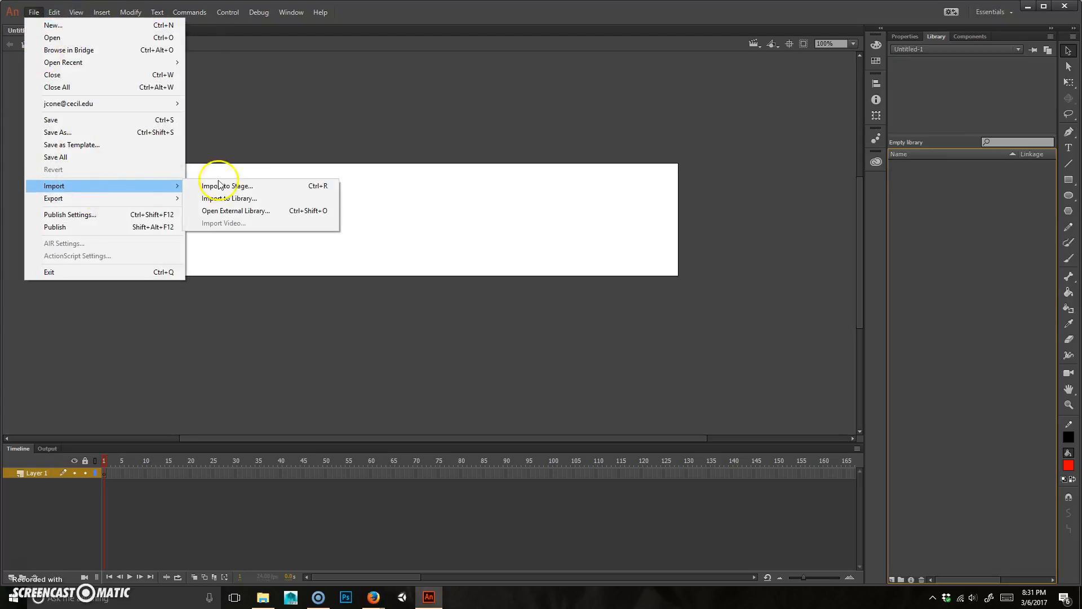
click(254, 201)
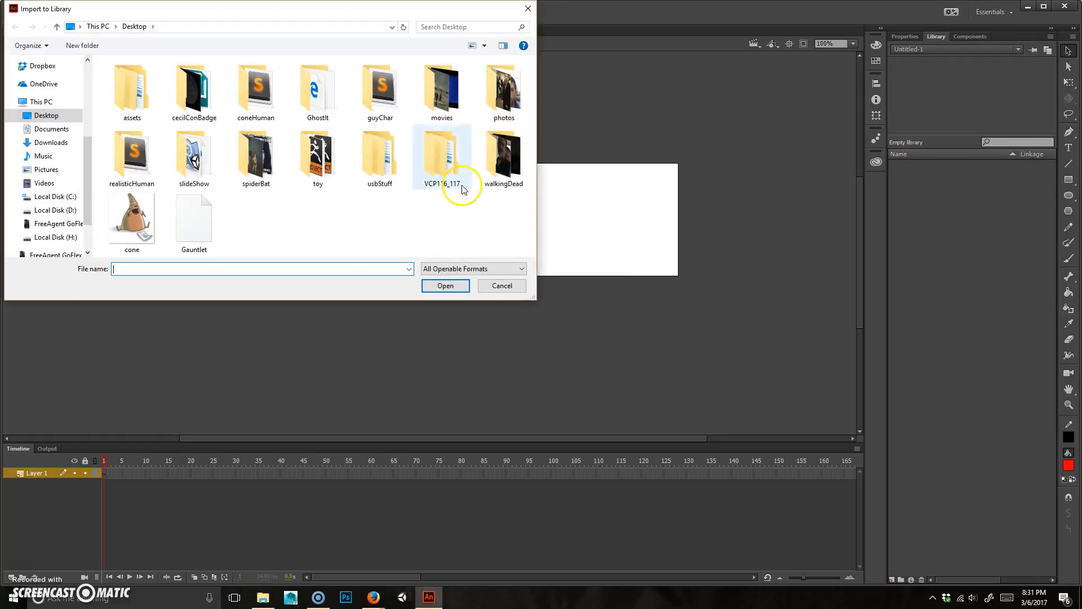
click(135, 217)
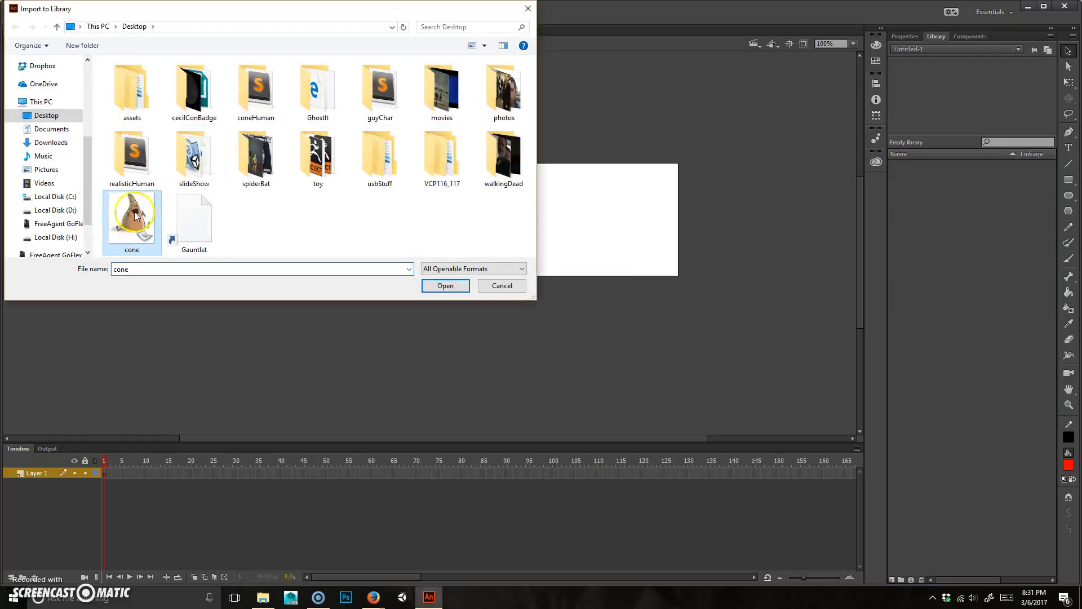
click(443, 286)
Step: Place cone.png on the stage and scale it down with Free Transform to fit within the stage height
click(959, 165)
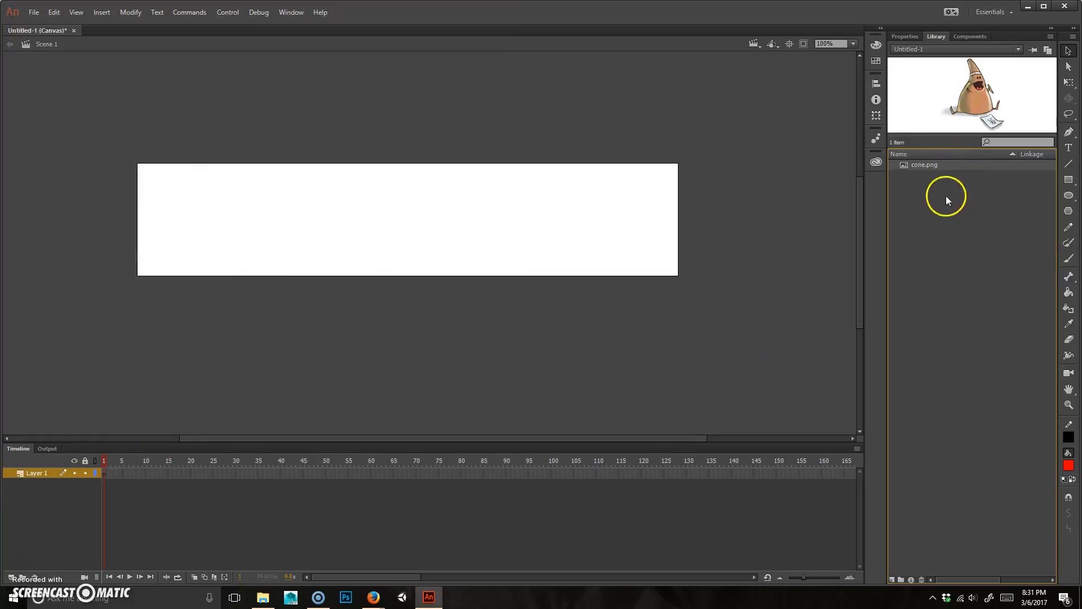
drag(941, 164, 228, 222)
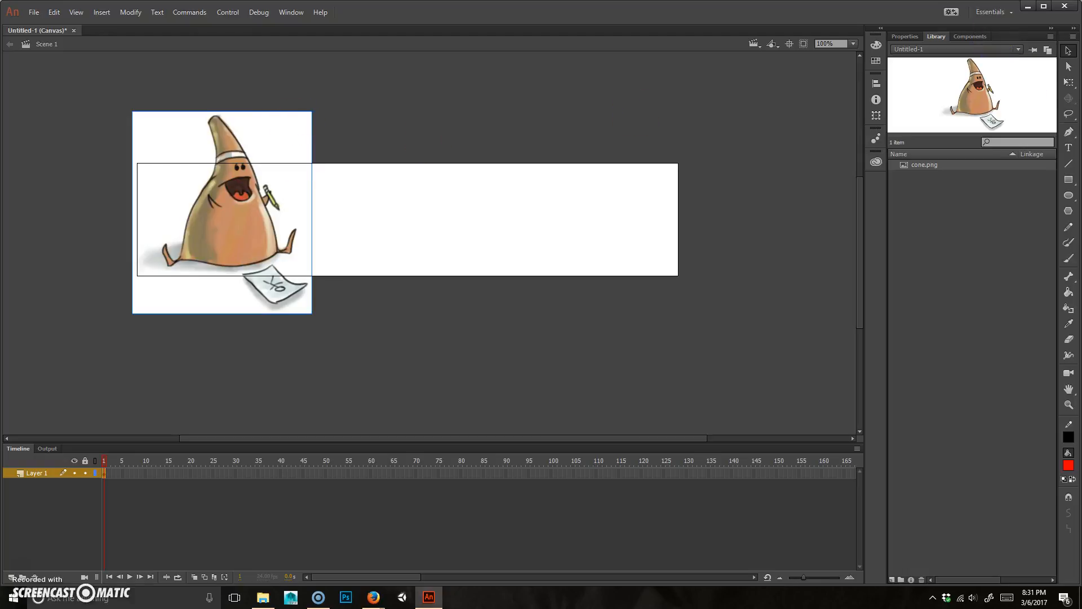
click(1071, 83)
drag(311, 112, 272, 177)
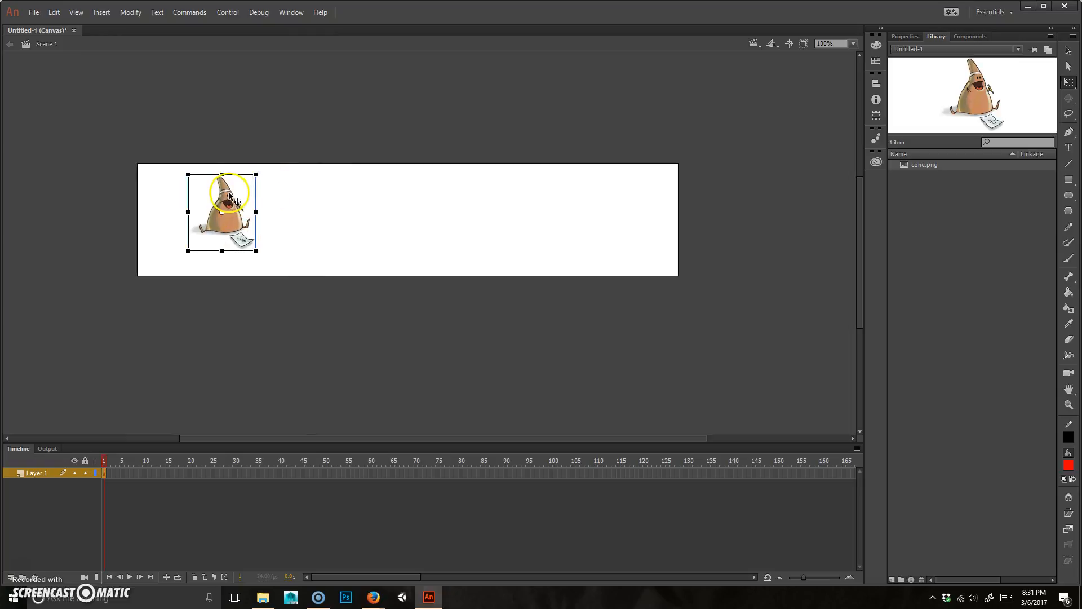
Step: Position the cone image inside the stage near its left edge, vertically about centred
drag(230, 205, 79, 169)
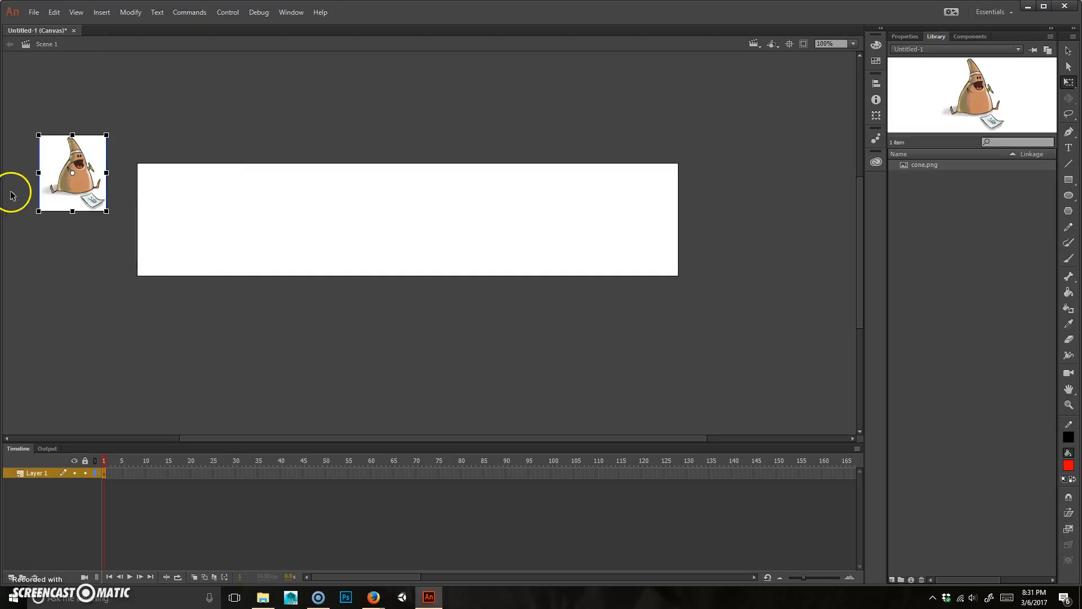
drag(84, 167, 198, 212)
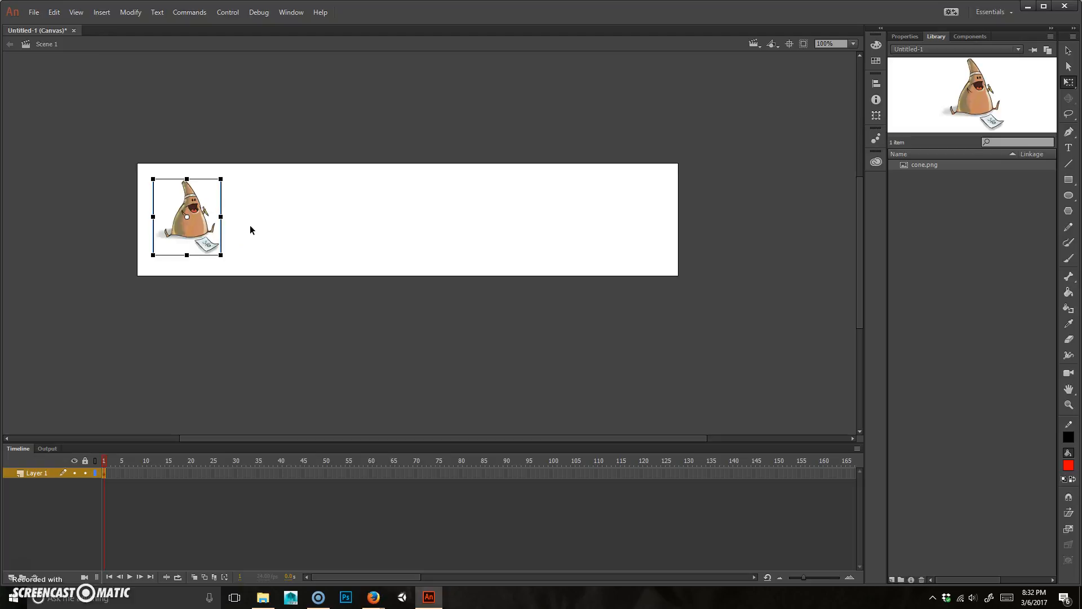
mouse_move(199, 222)
mouse_down()
mouse_move(216, 225)
mouse_move(197, 227)
mouse_up()
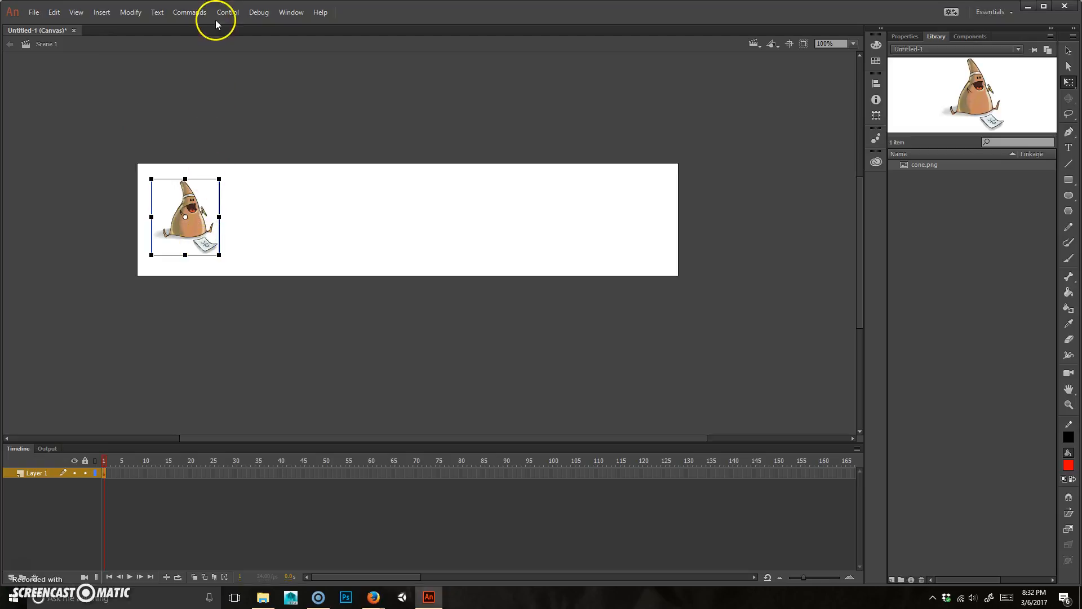
Step: Show the Motion Presets, expand the Default Presets folder and enlarge the list to fit all presets
click(282, 12)
mouse_move(284, 12)
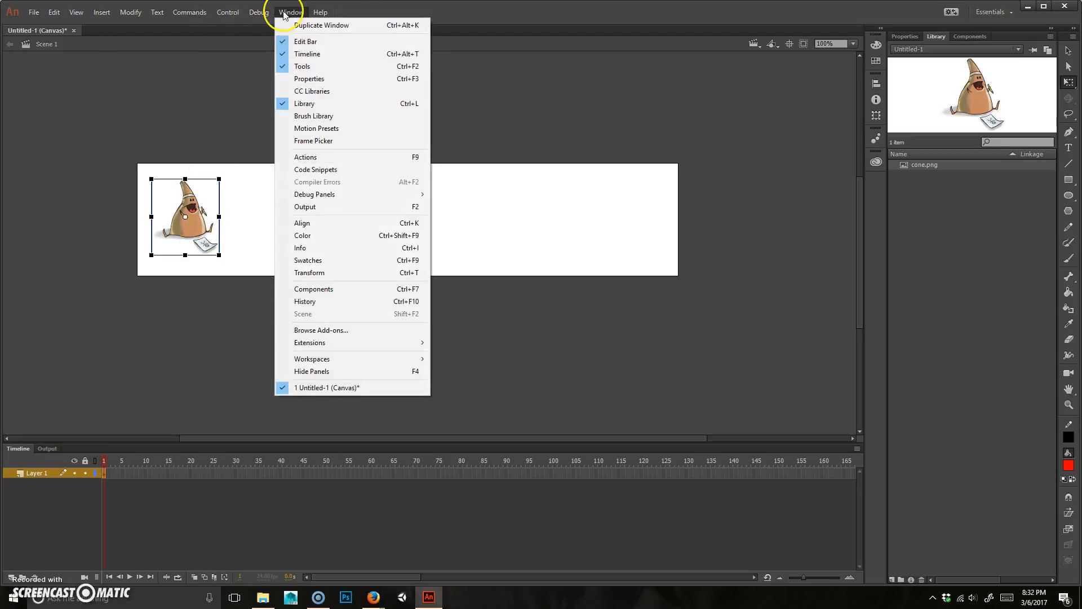
click(354, 133)
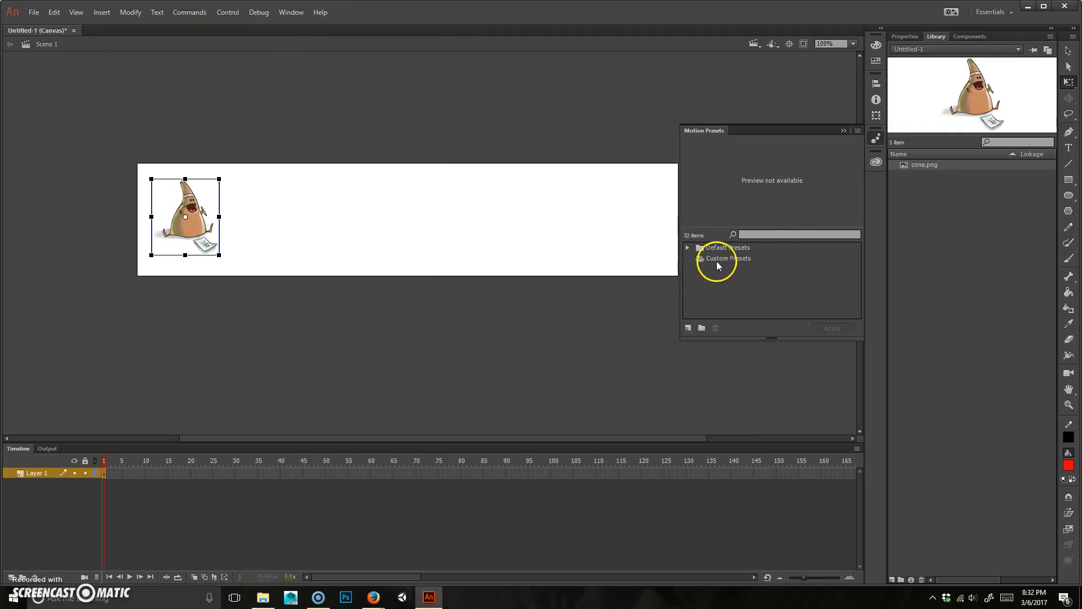
click(687, 249)
scroll(737, 270, down, 6)
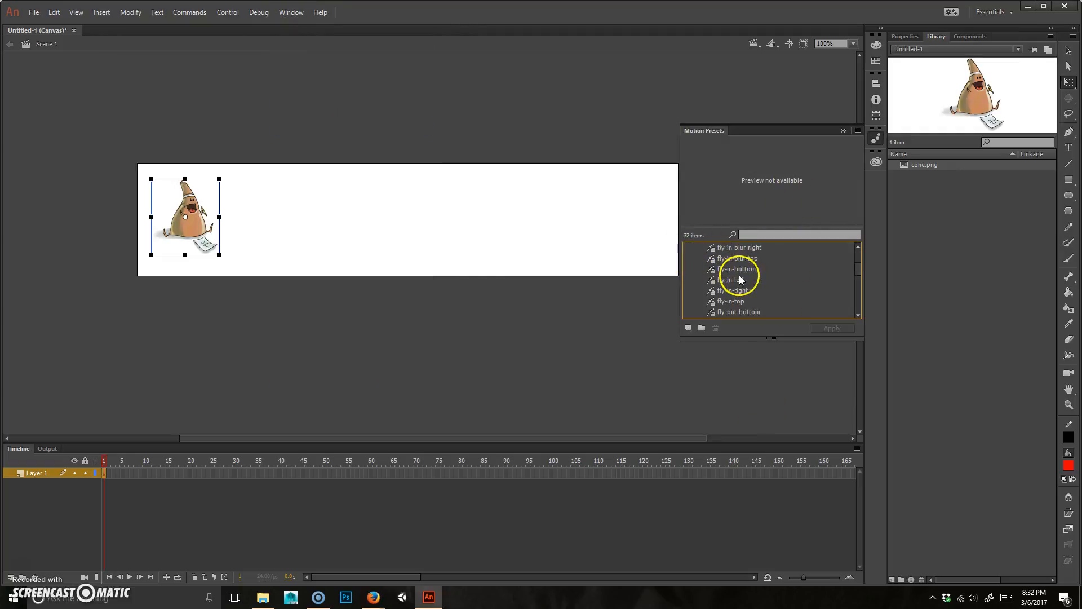
drag(766, 337, 787, 514)
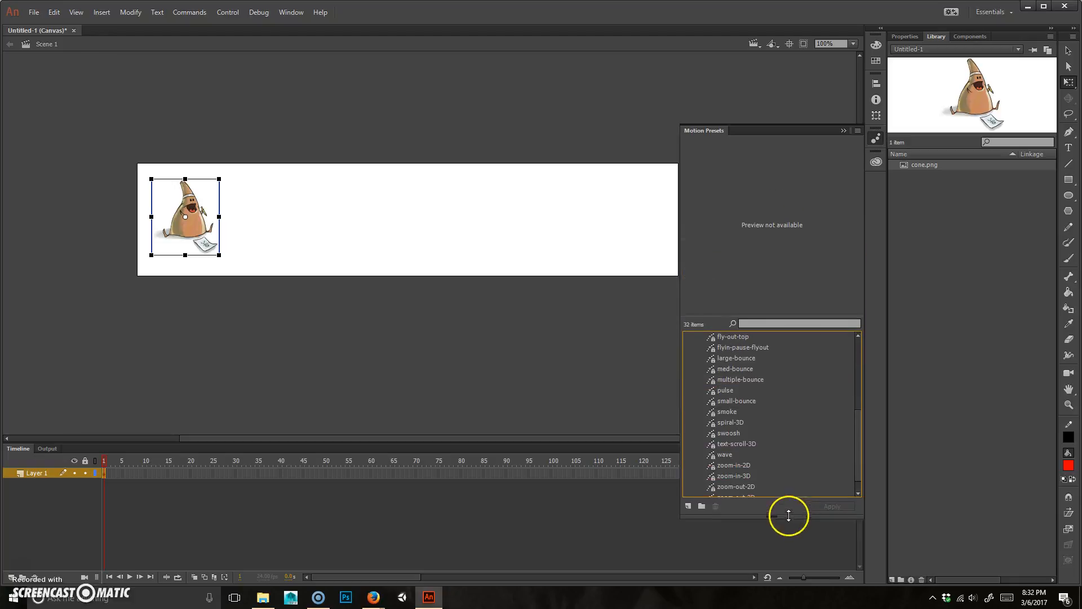
drag(774, 314, 771, 193)
drag(768, 125, 774, 64)
drag(777, 451, 768, 558)
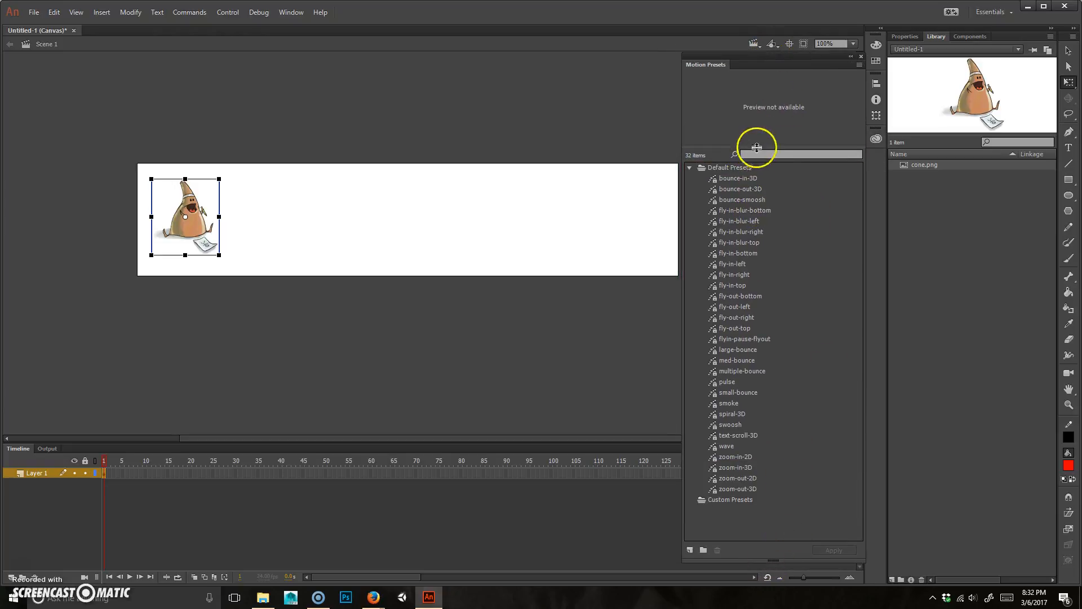
Step: Preview the bounce-in-3D, bounce-out-3D, bounce-smoosh and fly-in-right motion presets
click(743, 177)
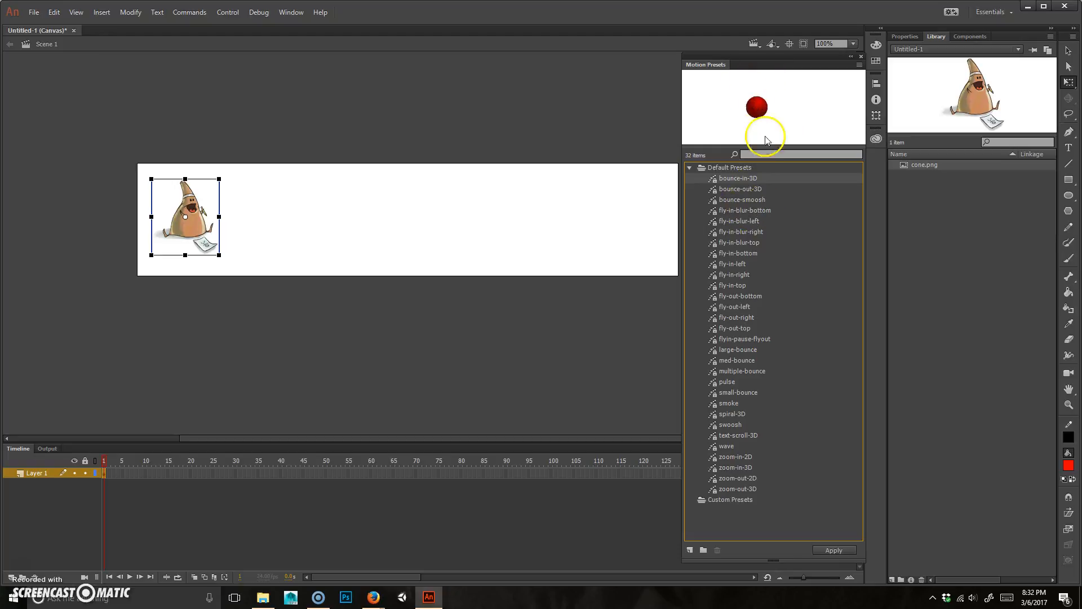
click(741, 188)
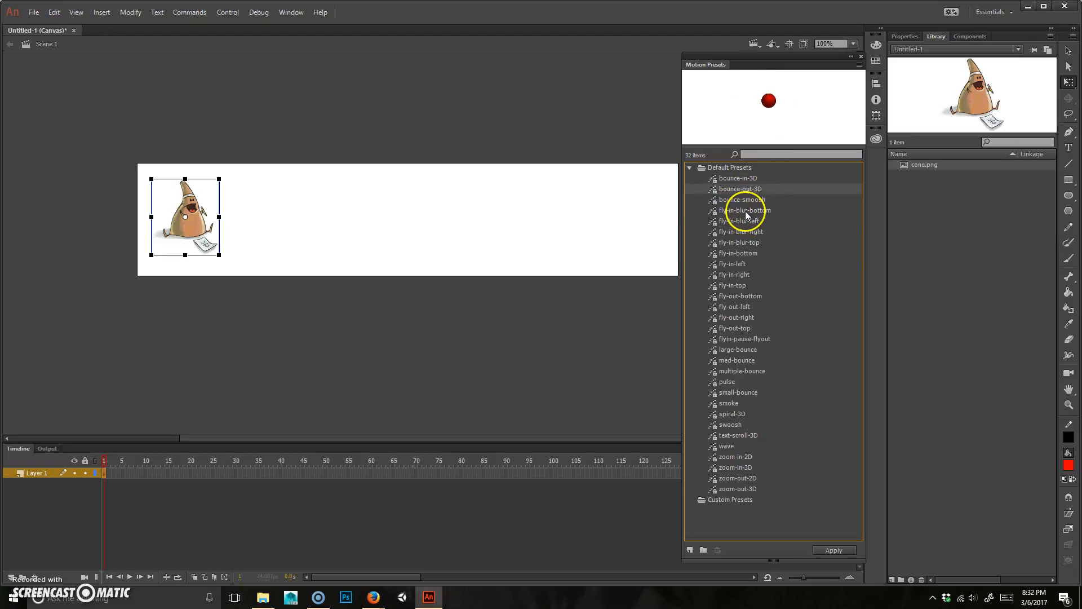
click(755, 199)
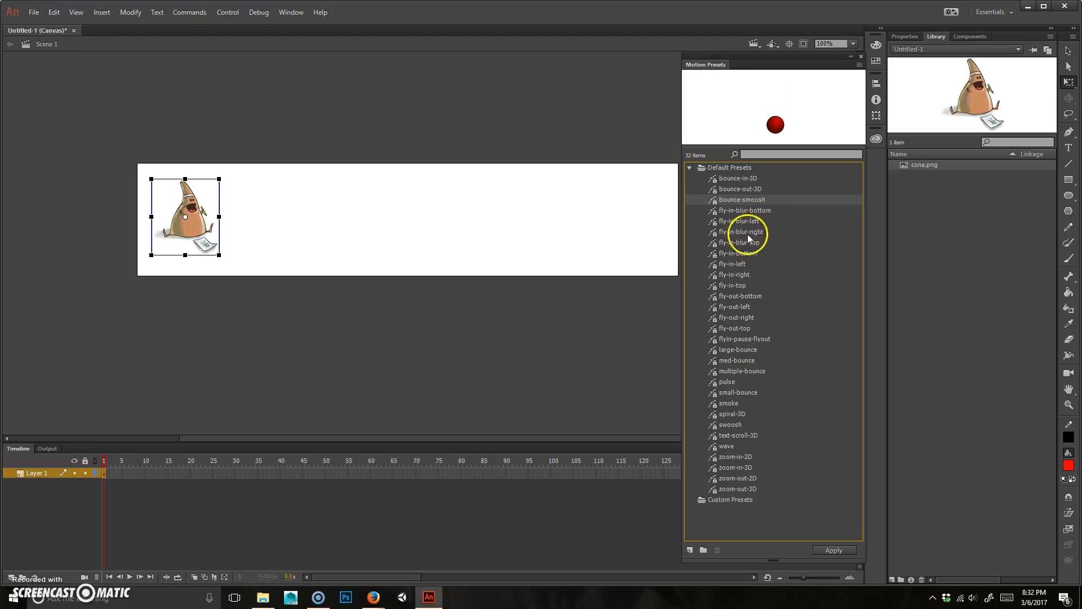
click(737, 276)
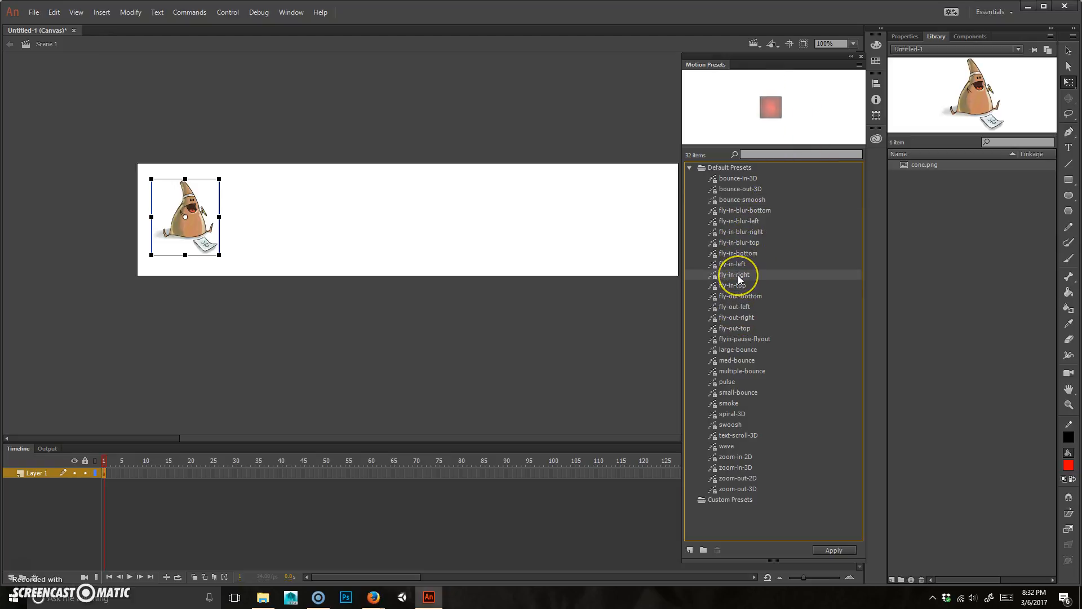
Step: Apply the fly-in-left preset to the cone image, converting it to a symbol for the tween
click(739, 264)
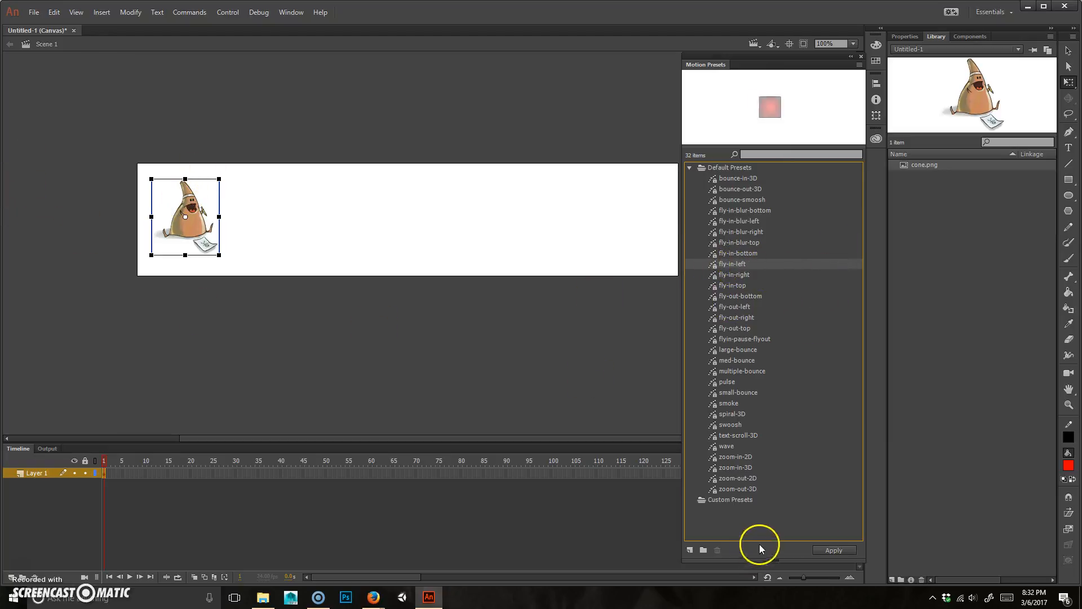
click(838, 555)
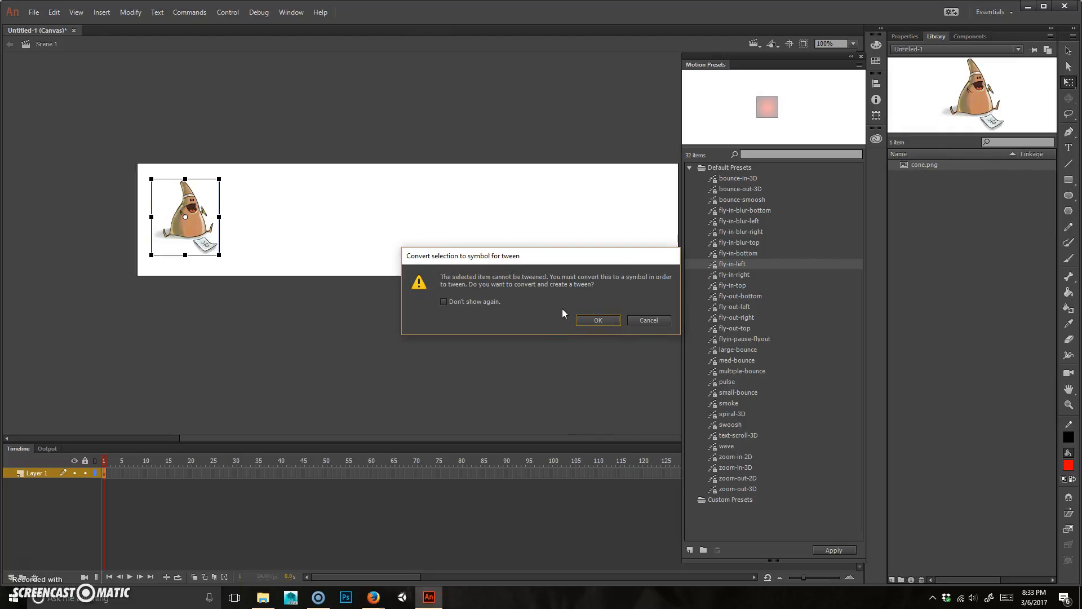
click(607, 320)
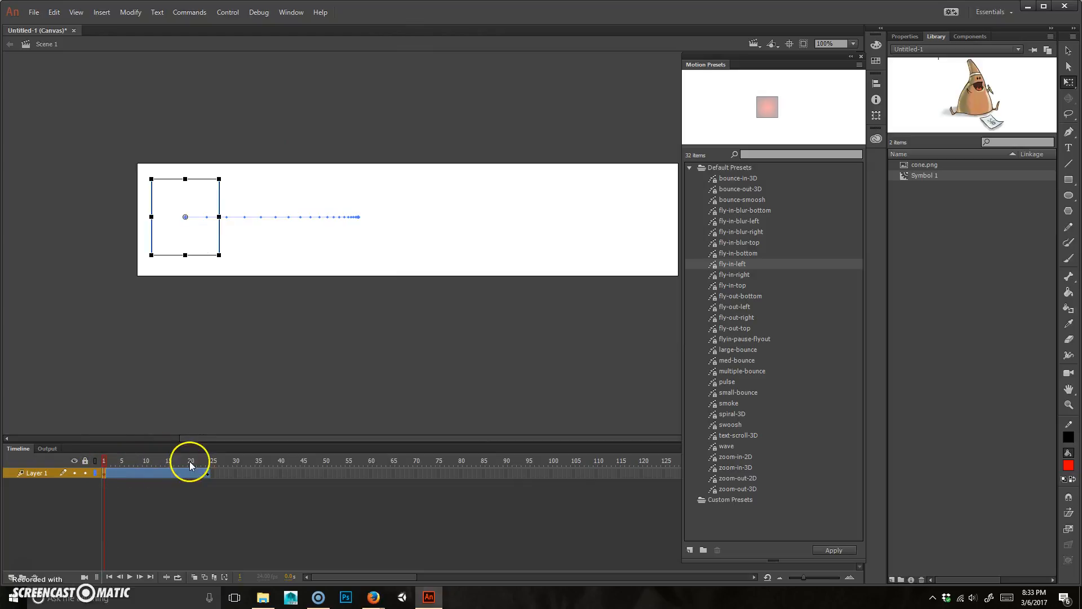
Step: Play the fly-in animation from the start and return the playhead to frame 1
mouse_move(97, 460)
mouse_down()
mouse_move(172, 462)
mouse_move(90, 467)
mouse_up()
key(Return)
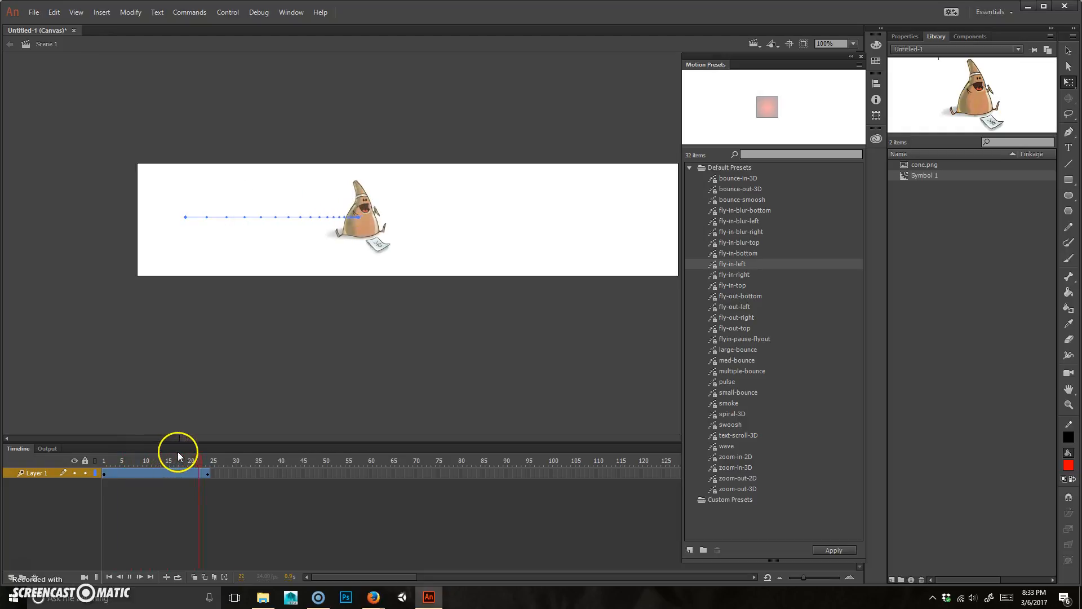
drag(211, 459, 90, 461)
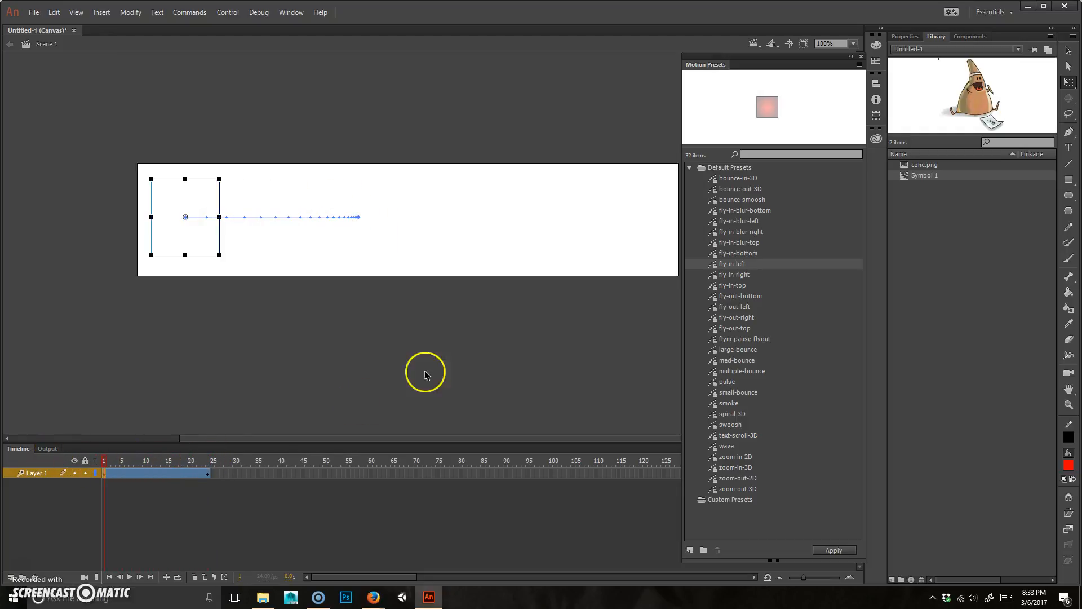
Step: Select the cone's motion path and stretch it horizontally with Free Transform to more than twice its length
click(1068, 51)
click(279, 218)
click(1069, 82)
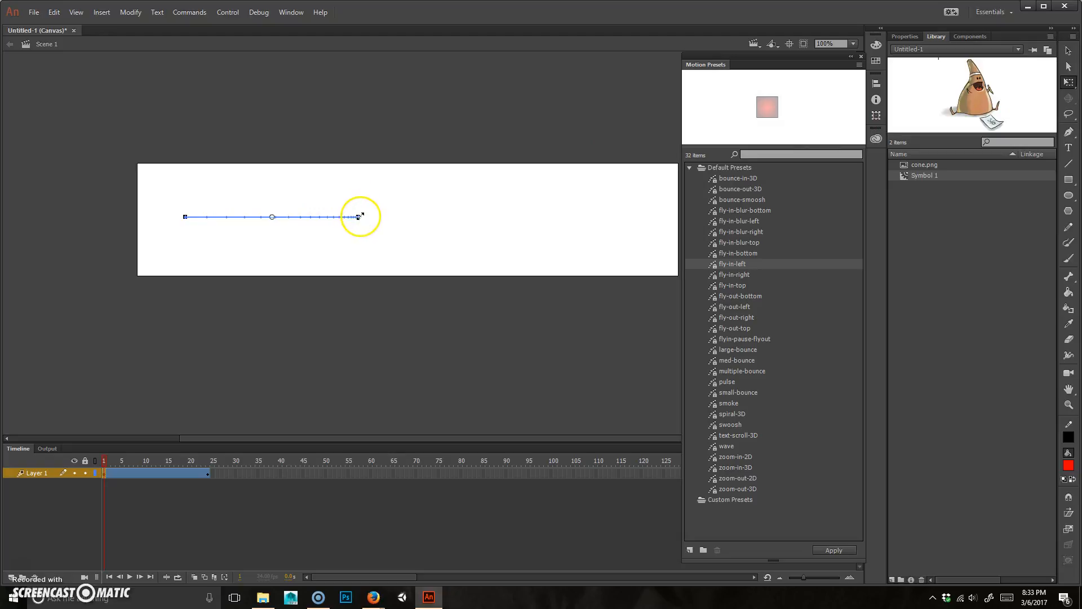
drag(360, 215, 466, 194)
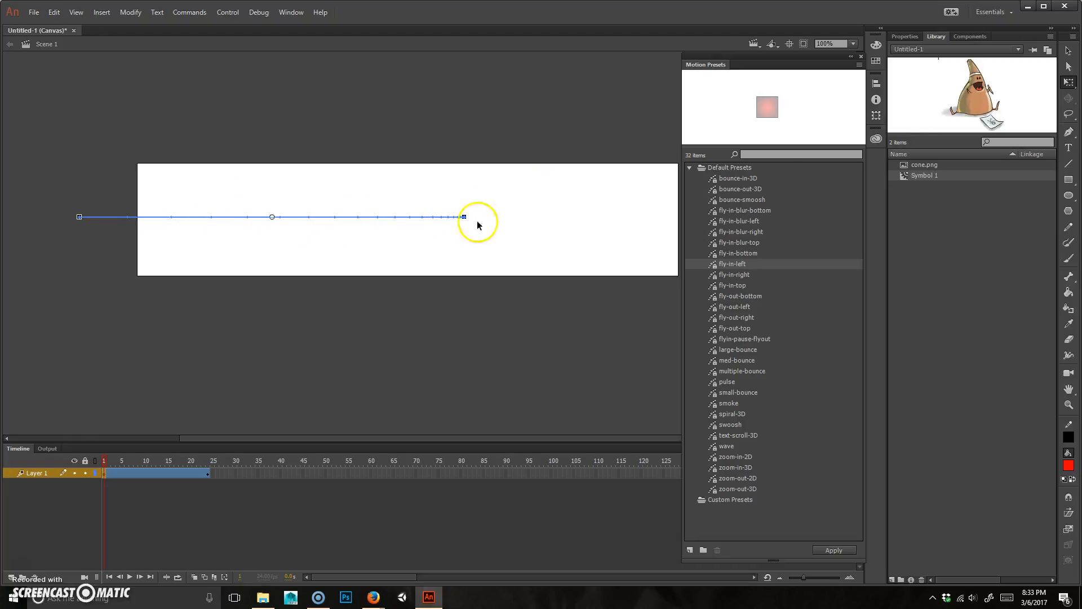
Step: Move the whole motion path right so both ends lie on the stage, and play the animation
click(1067, 50)
drag(326, 217, 417, 223)
key(Return)
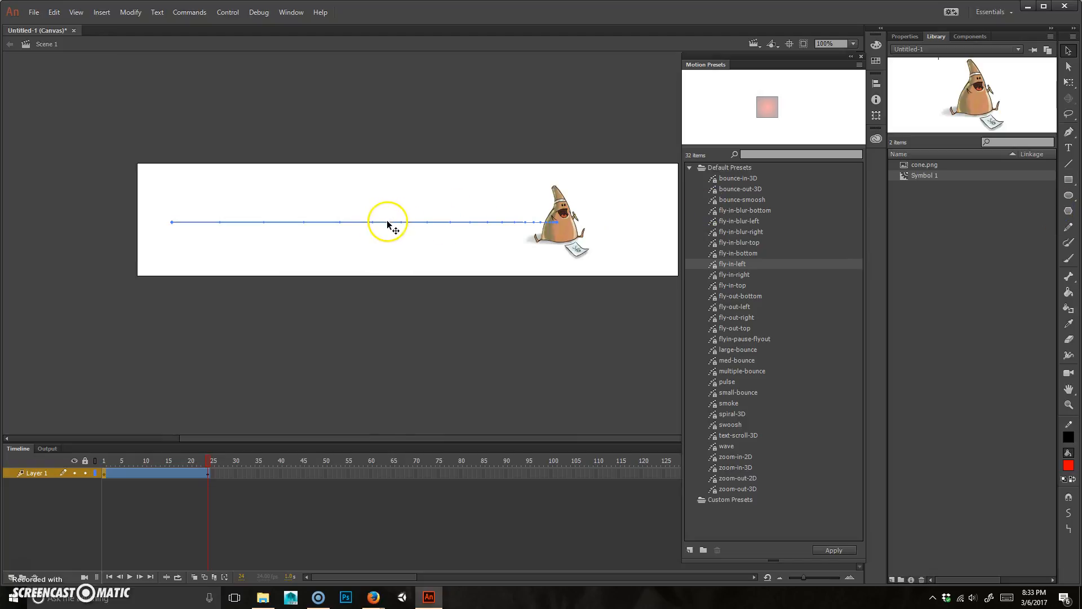
Step: Nudge the motion path slightly left and bend it upward into an arc
drag(381, 222, 372, 223)
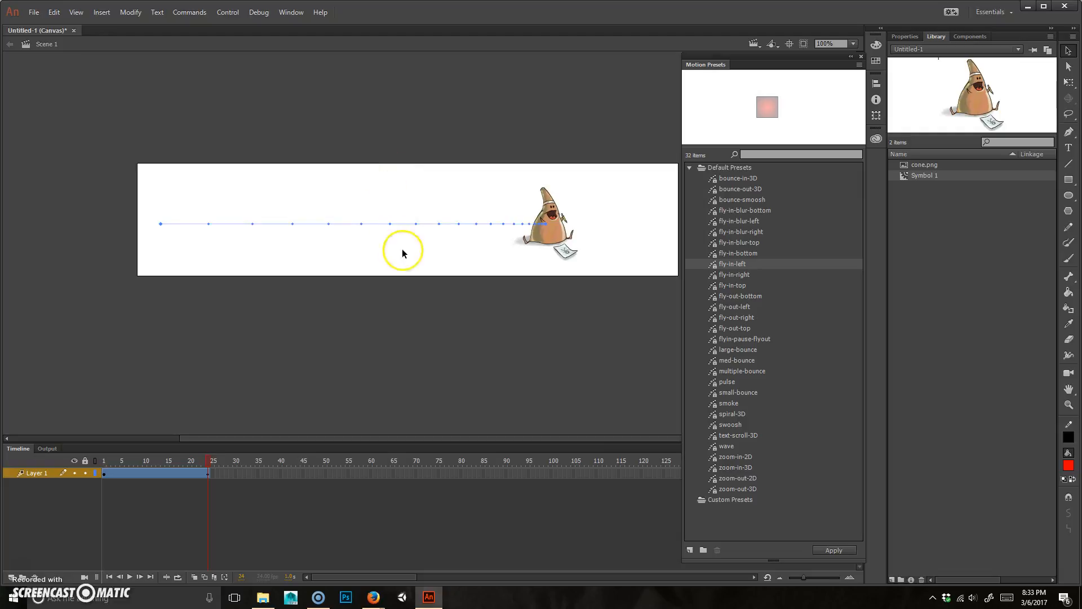
drag(487, 225, 529, 150)
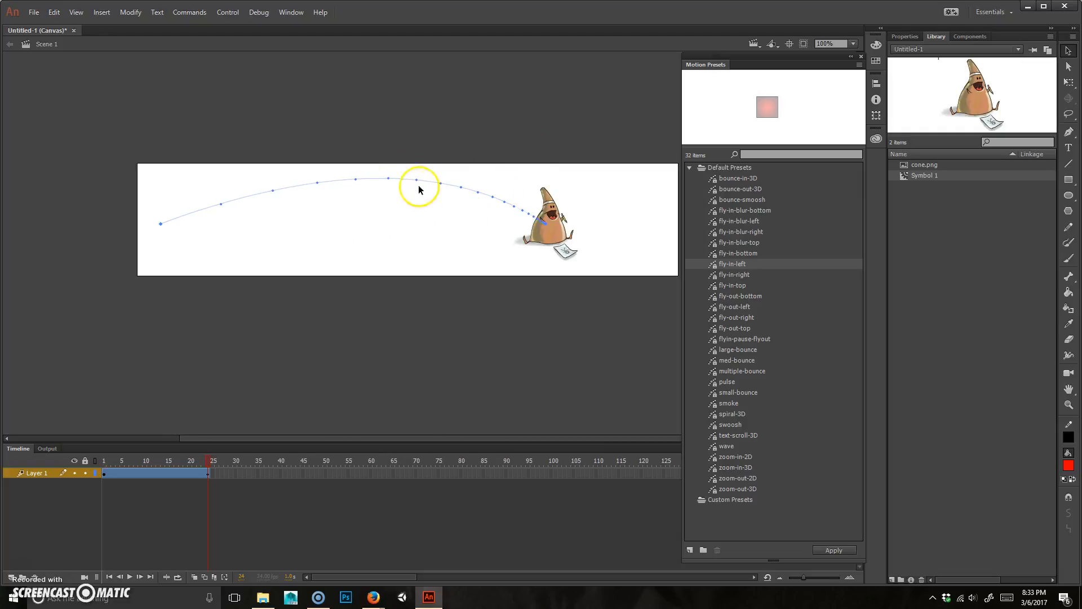
Step: Scrub through the arced animation and preview other motion presets, including fly-out-right, med-bounce, spiral-3D, wave, small-bounce and text-scroll-3D
drag(161, 455, 187, 451)
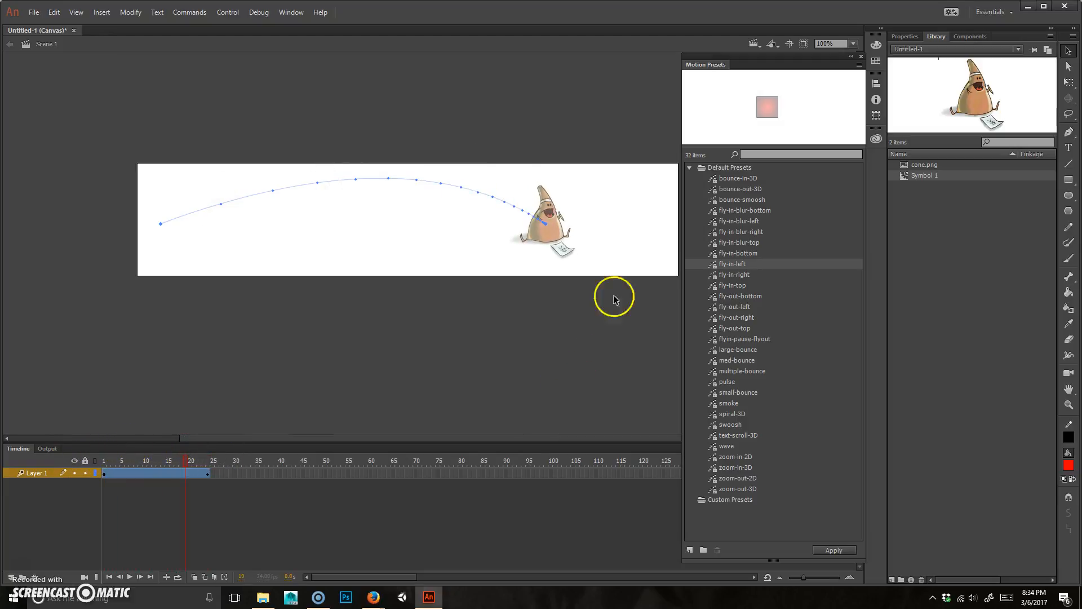
click(746, 317)
click(754, 361)
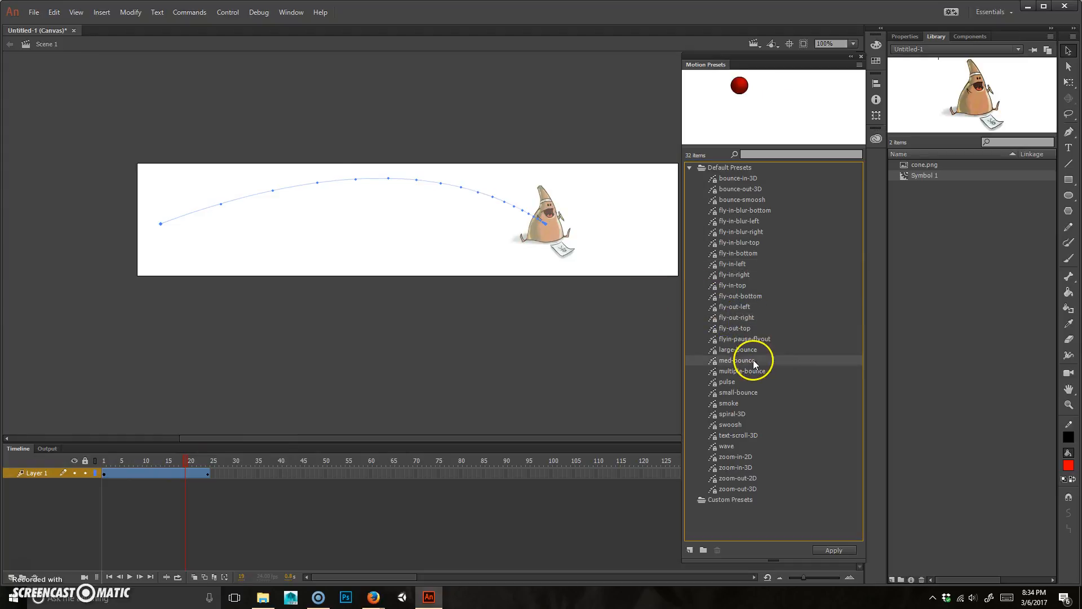
click(756, 415)
click(763, 446)
click(759, 308)
click(755, 397)
click(745, 437)
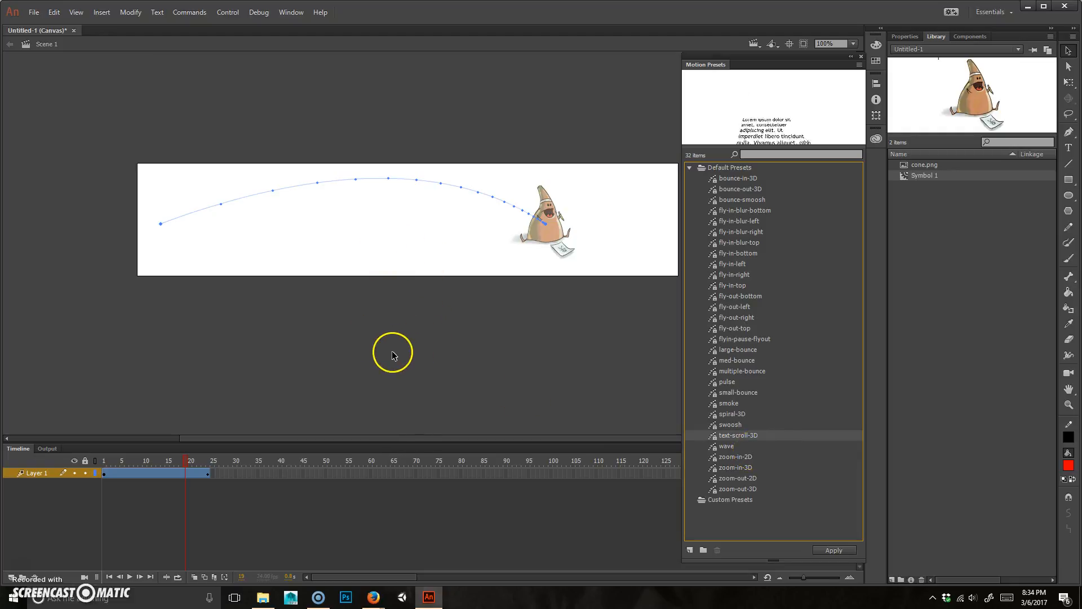
Step: Straighten the cone's arced motion path and move the whole path right so the cone ends near the stage's right edge
drag(449, 191, 431, 235)
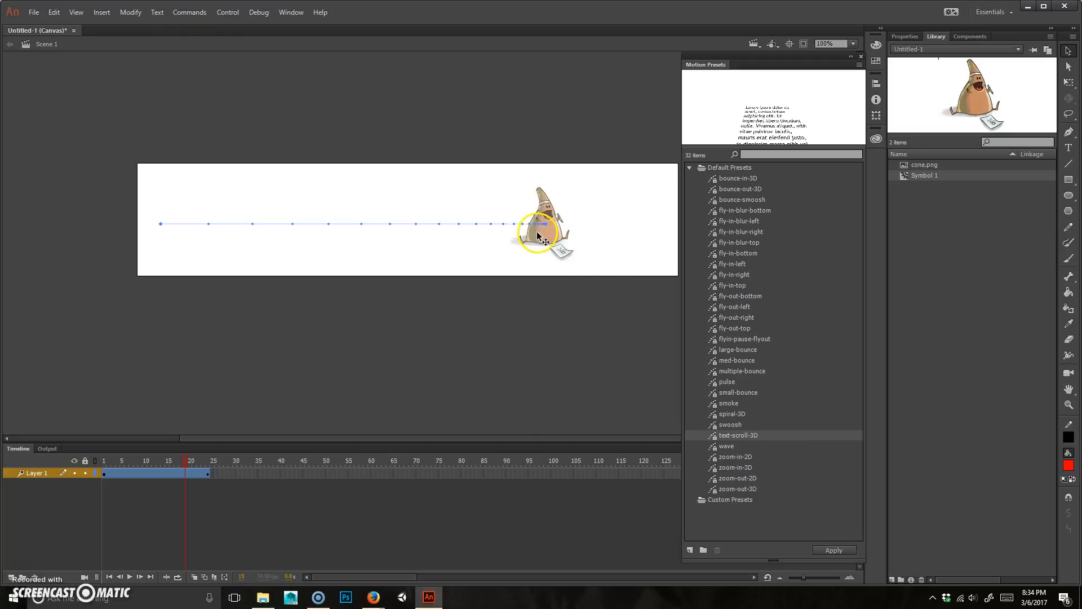
click(446, 224)
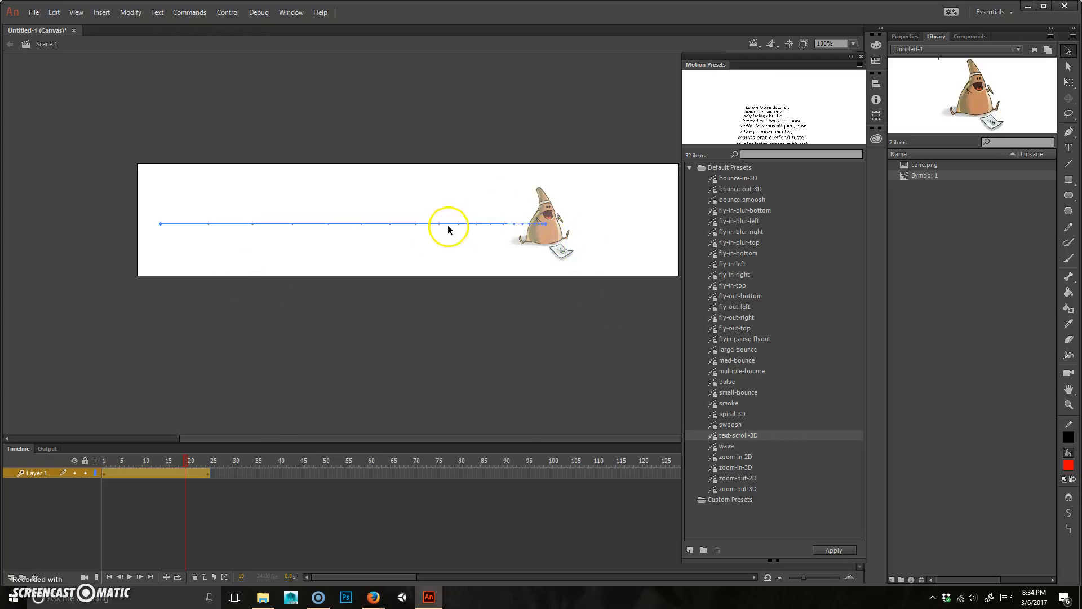
drag(448, 224, 535, 228)
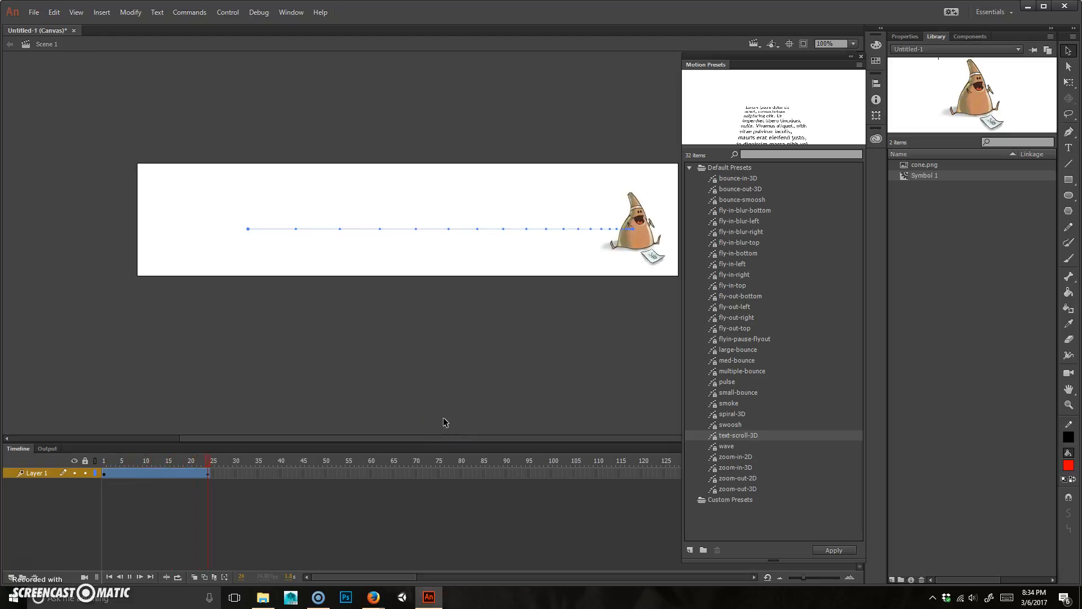
click(625, 304)
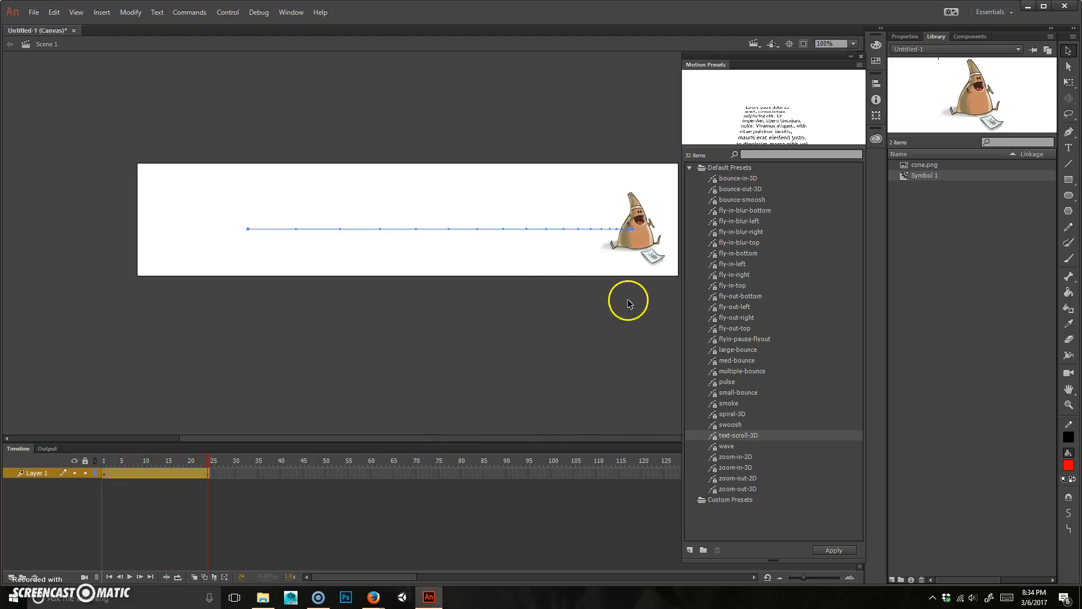
Step: Lengthen the cone's motion tween on Layer 1 so it ends at frame 36, and play the slower animation
click(122, 461)
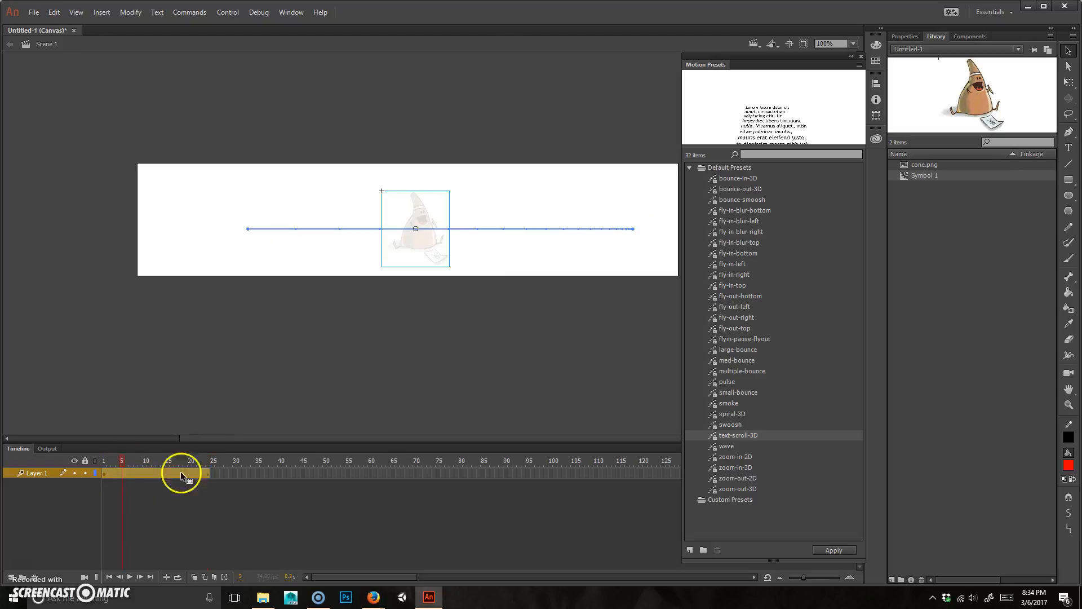
click(206, 473)
drag(209, 475, 278, 471)
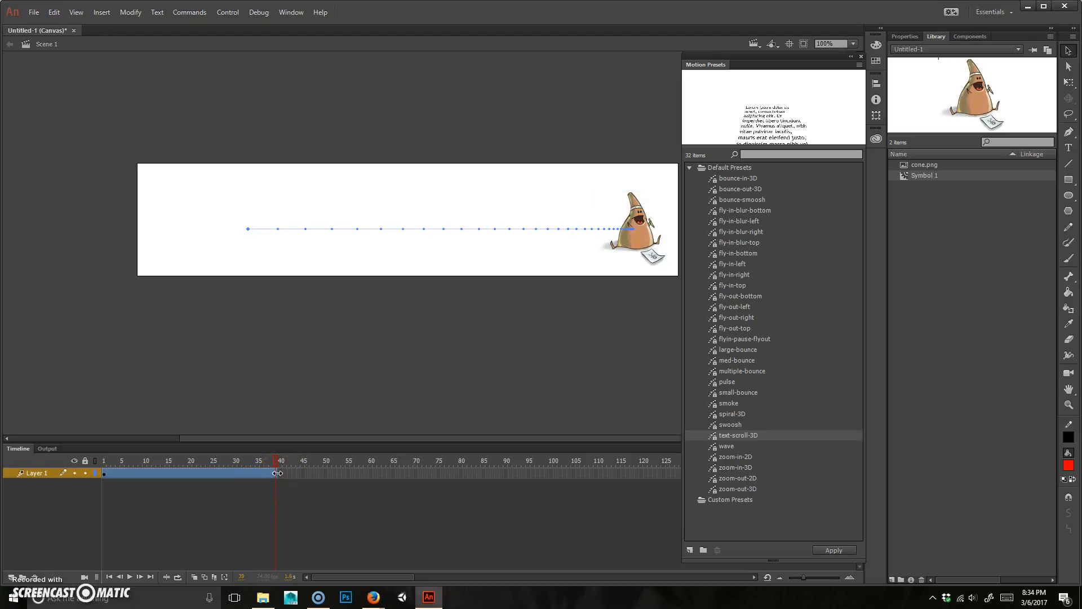
drag(278, 473, 43, 458)
key(Return)
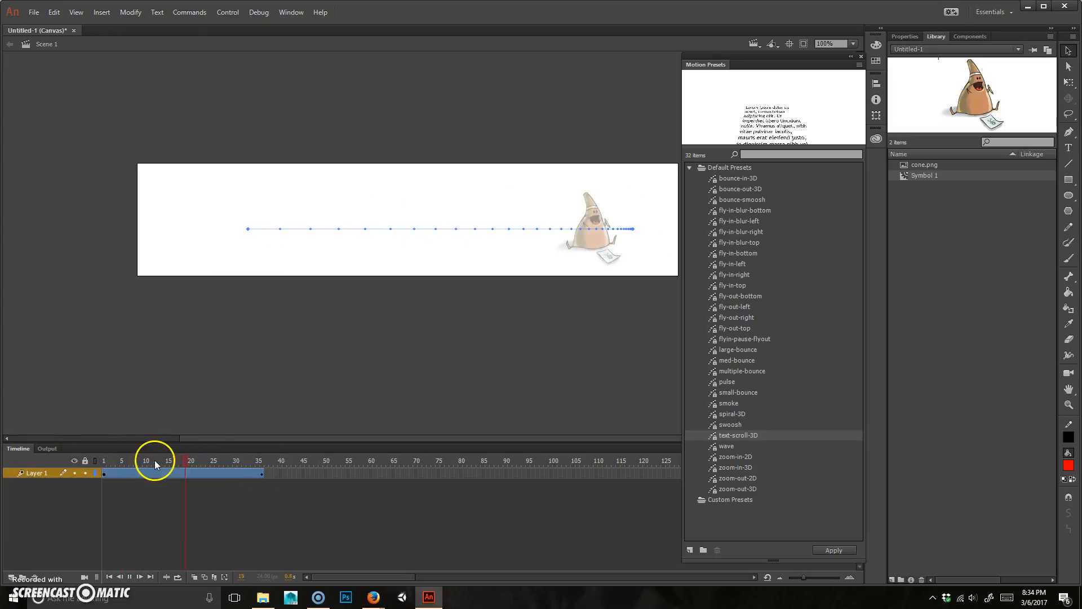
click(60, 364)
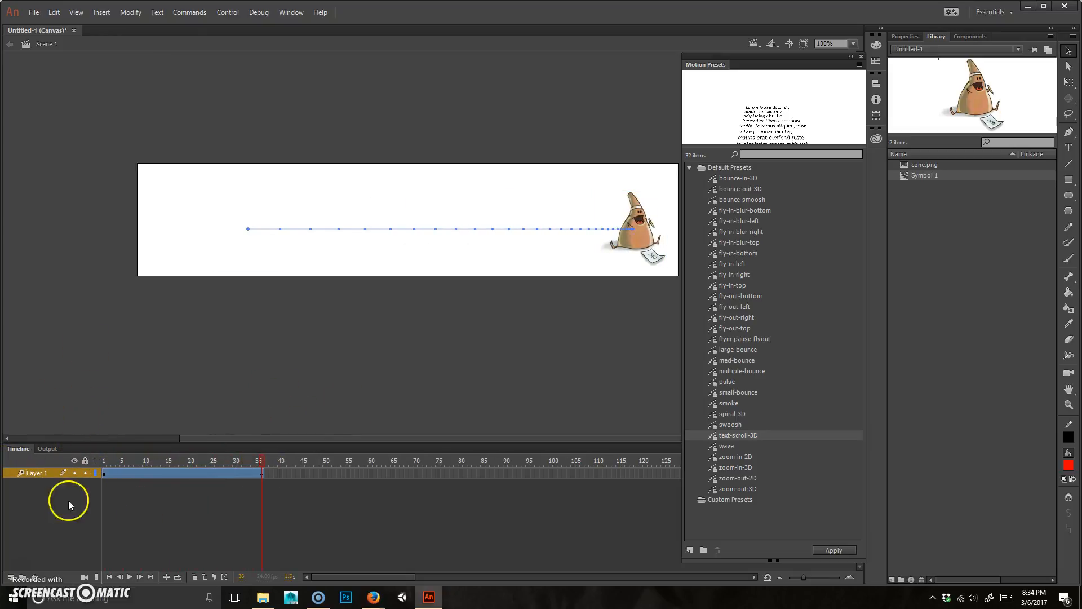
Step: Add a new layer above Layer 1 and start a black text box near the stage's upper-left corner
click(11, 578)
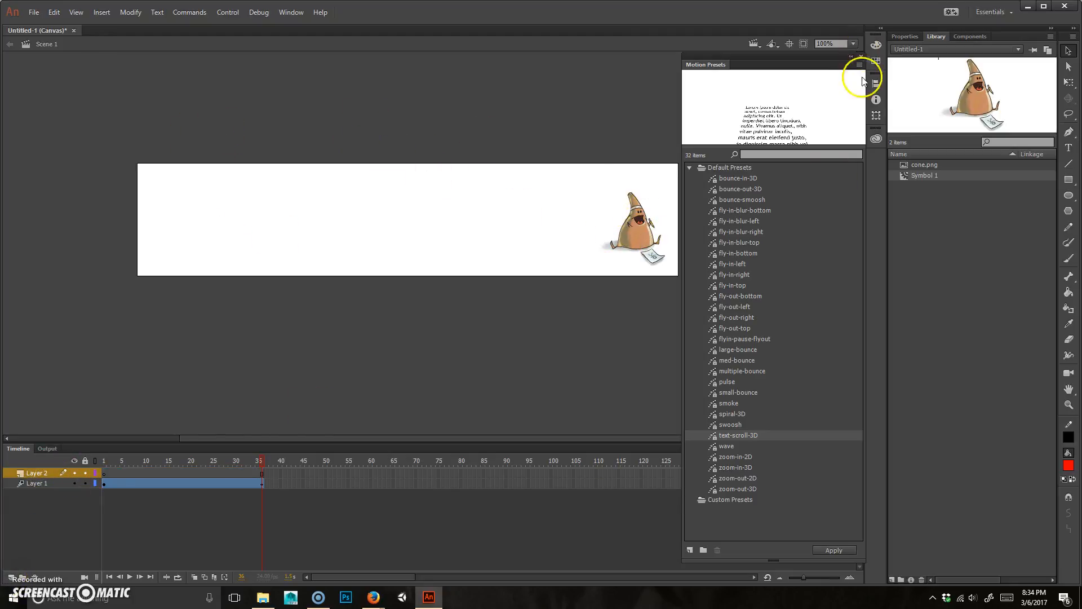
click(1067, 148)
drag(153, 189, 155, 218)
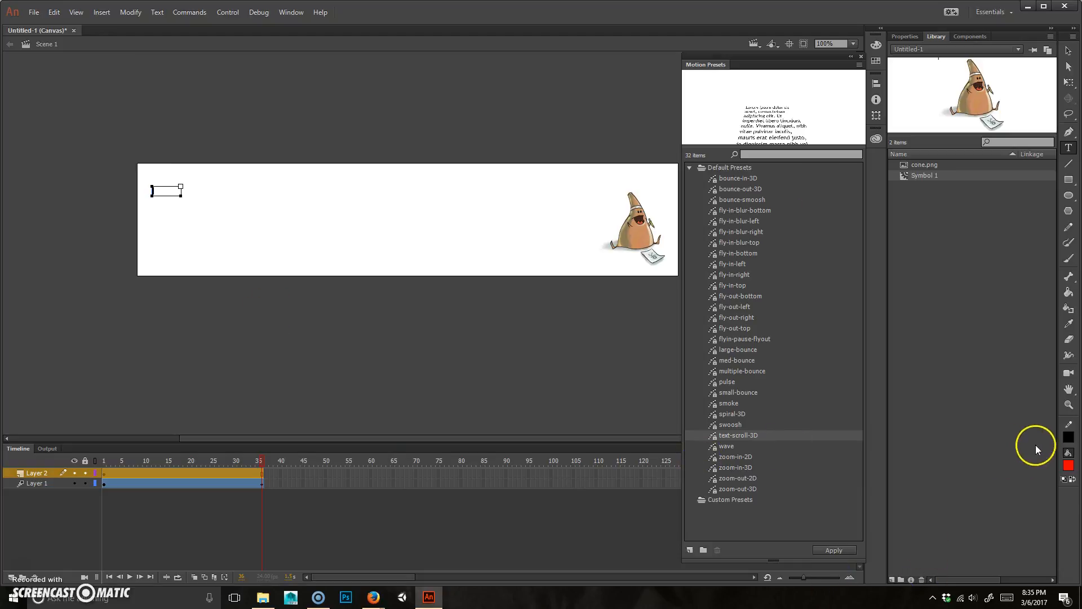
click(1067, 465)
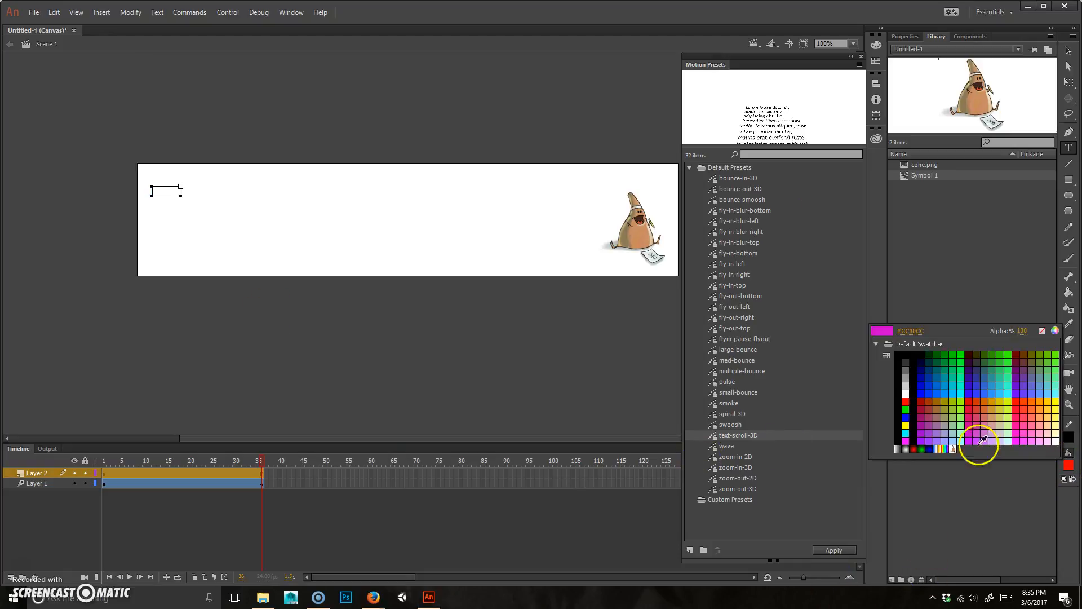
click(903, 356)
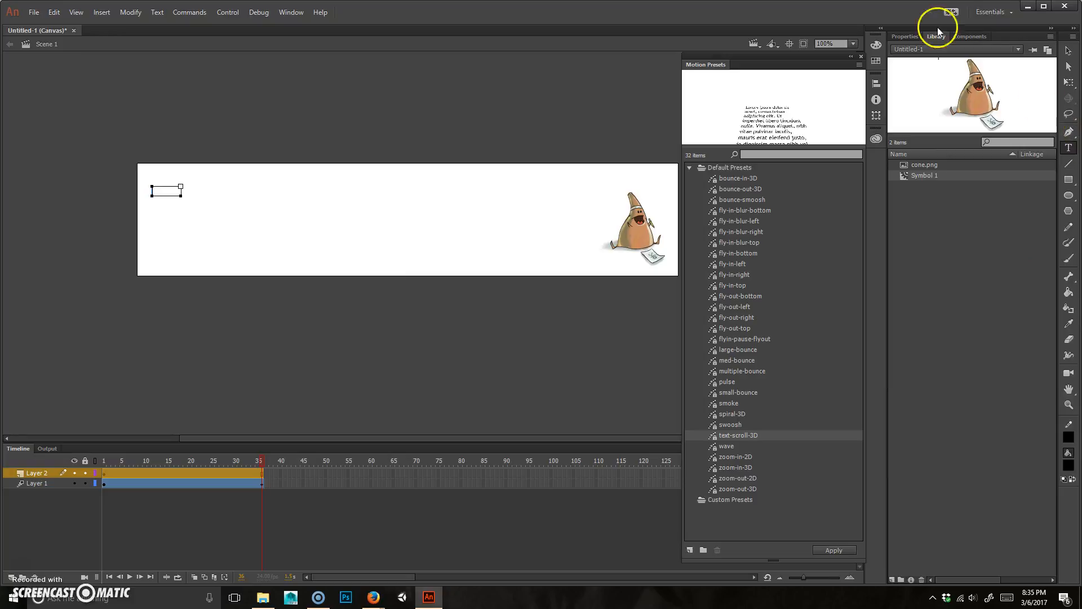
Step: Close the motion presets, set the text to 72 pt Turmoil BRK, and enter the letter C
click(906, 36)
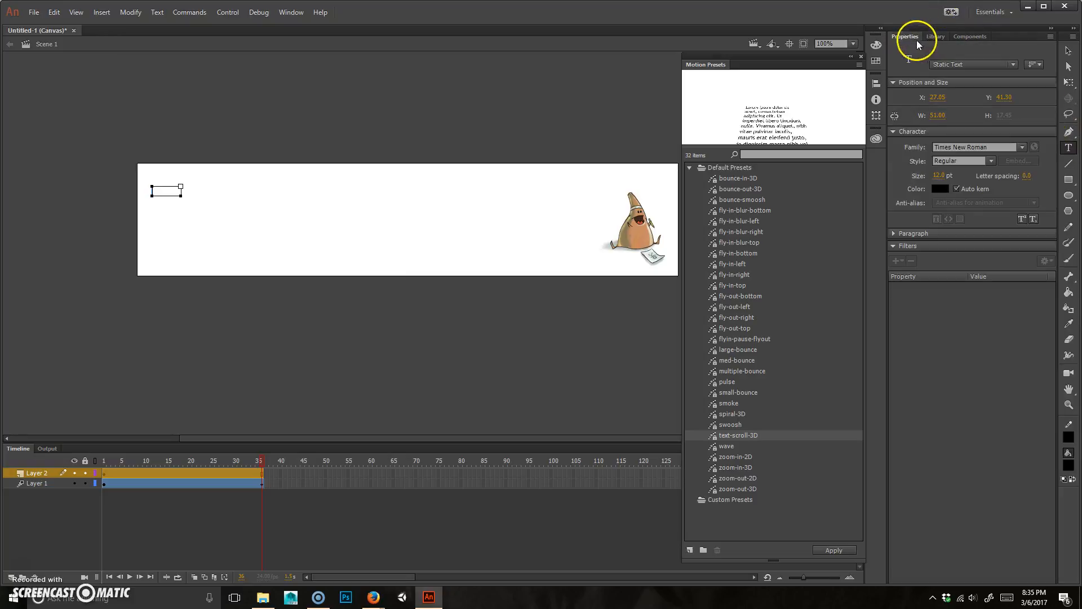
click(861, 56)
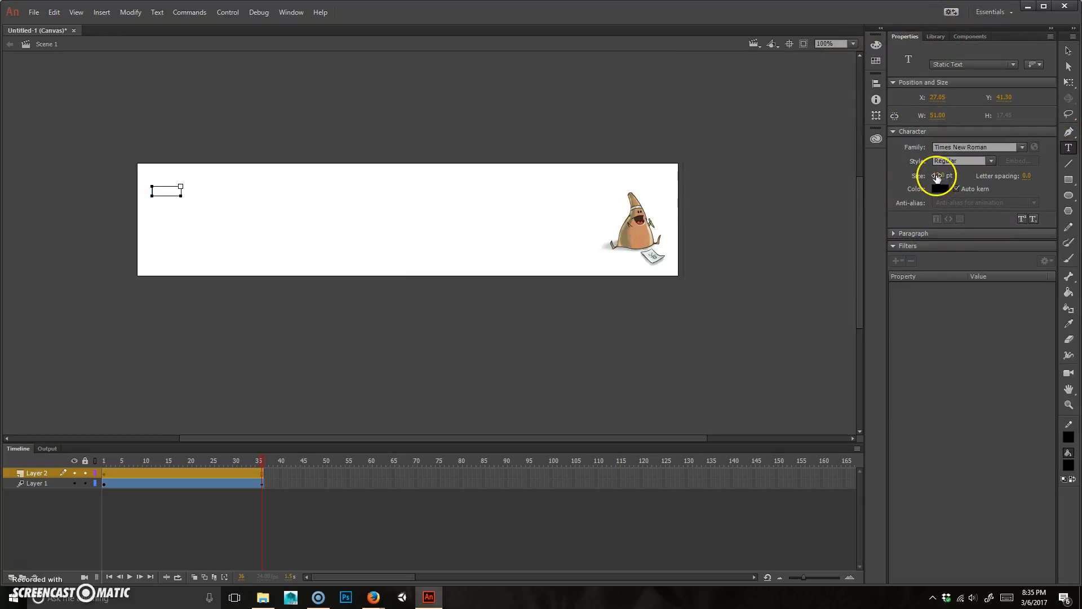
text(72)
key(Return)
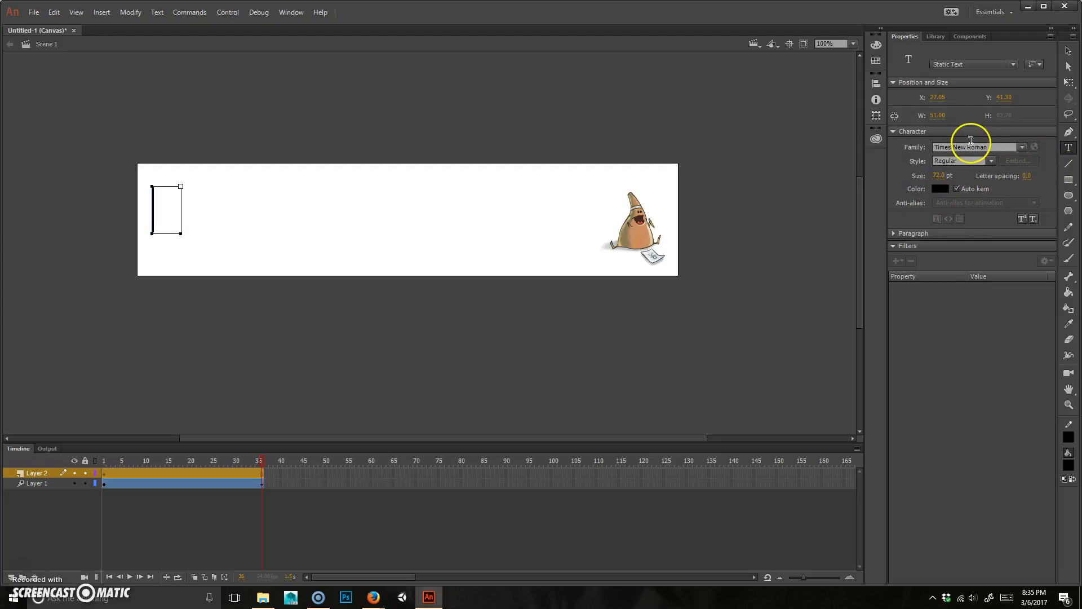
click(1022, 147)
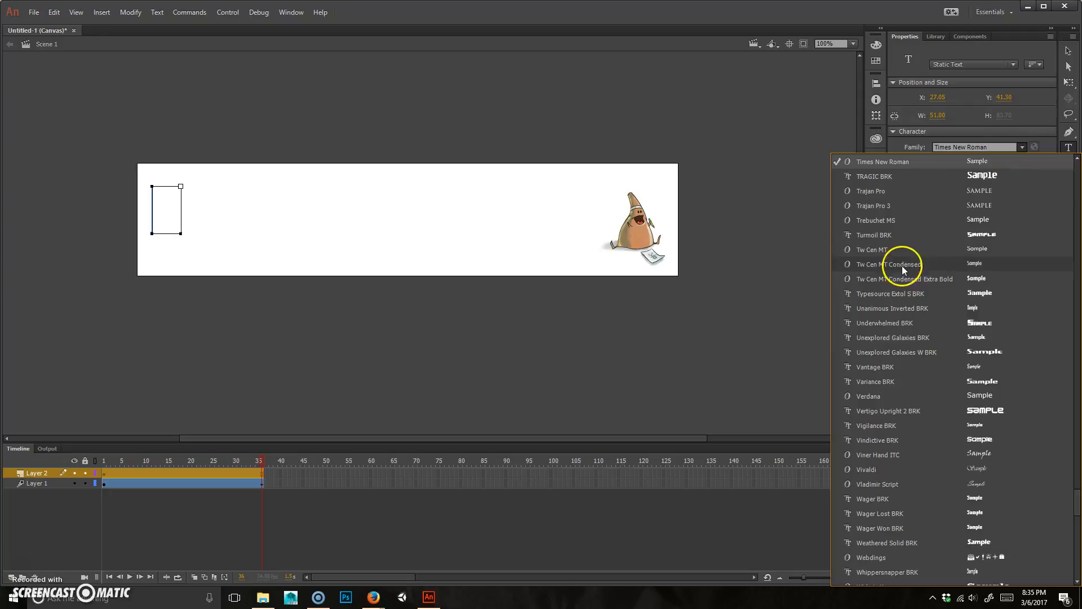
click(895, 234)
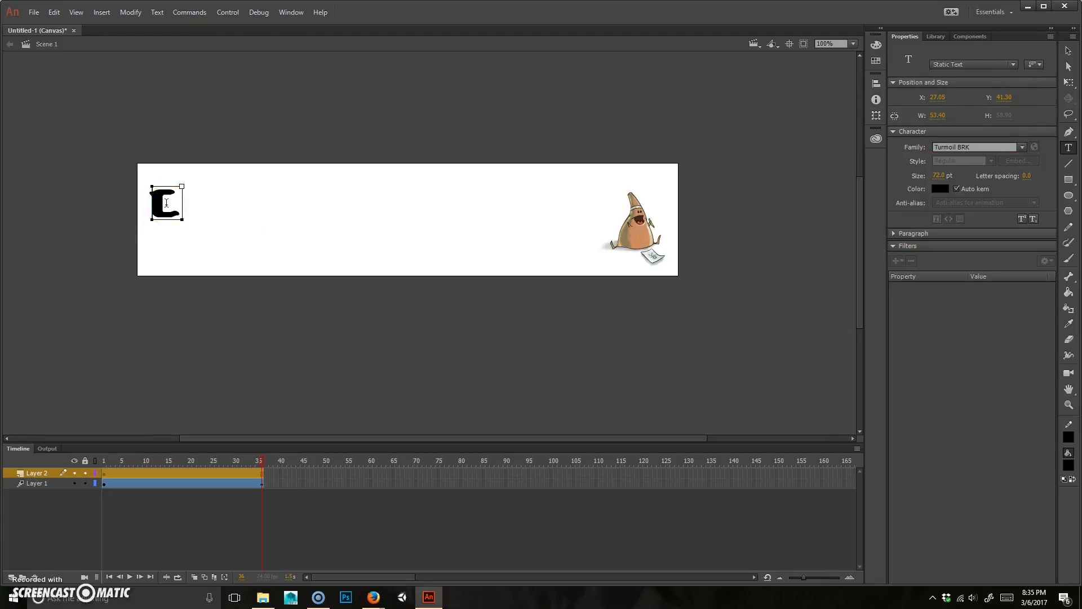
Step: Move the letter C off the stage, beyond its upper-left corner, and return the playhead to frame 1
click(1066, 57)
drag(164, 208, 97, 125)
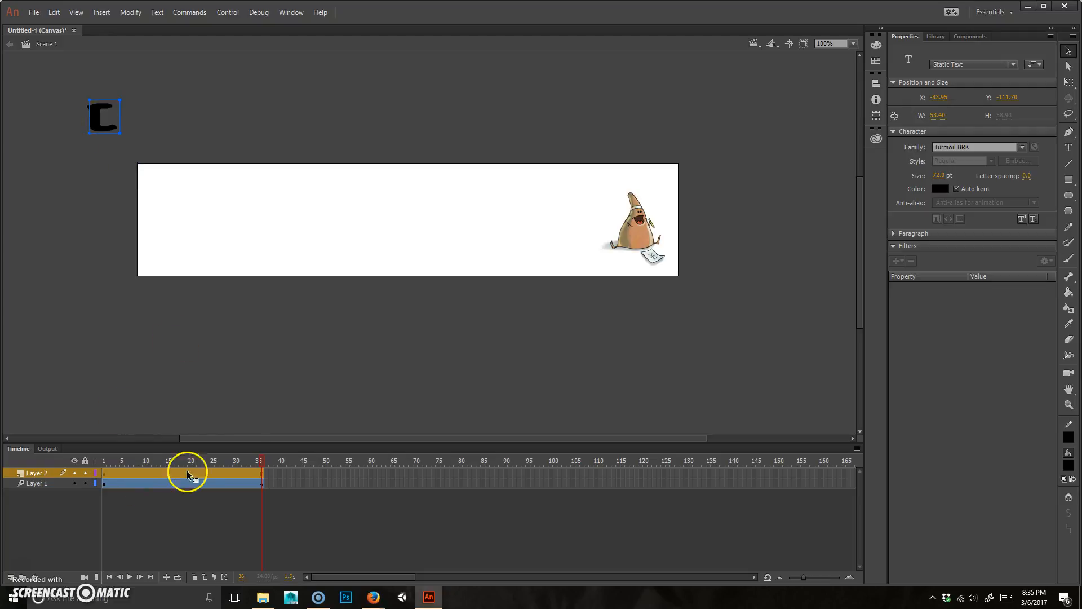
drag(261, 459, 76, 472)
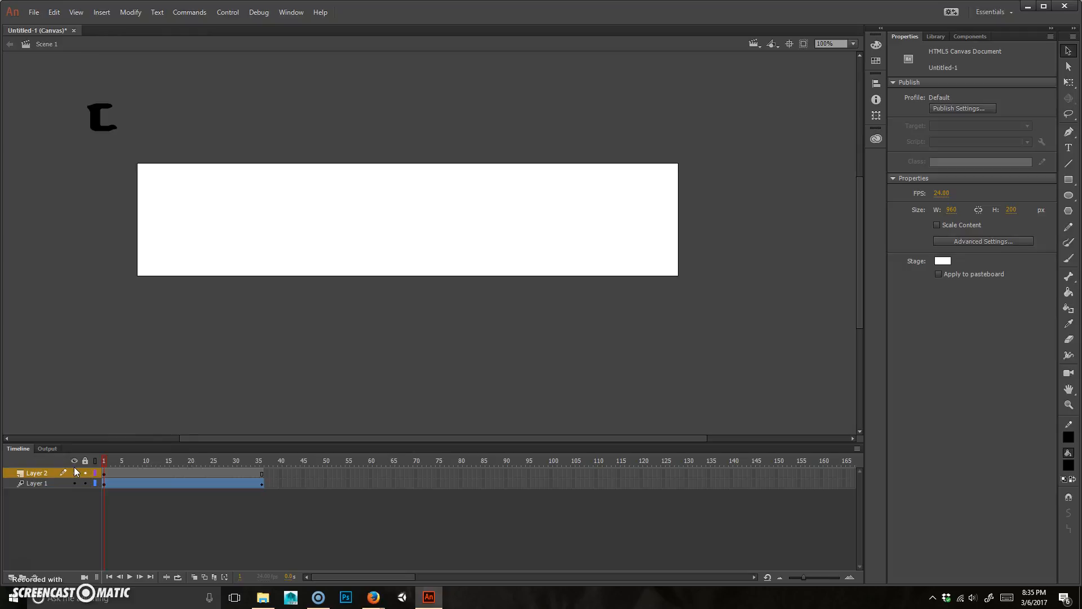
Step: Convert the letter C to a movie clip symbol with bottom-center registration
click(96, 118)
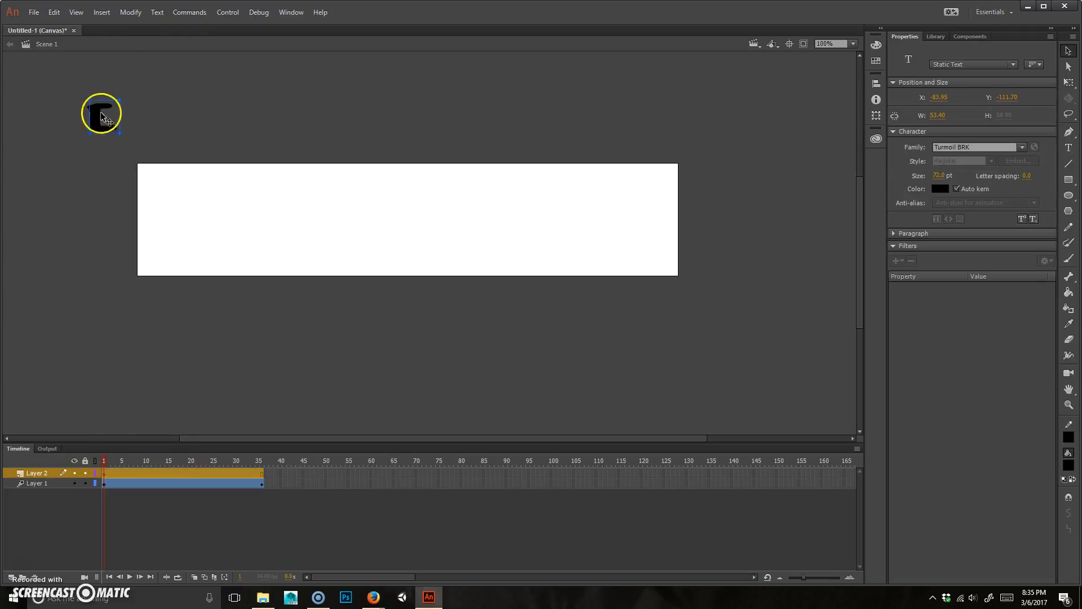
right_click(98, 128)
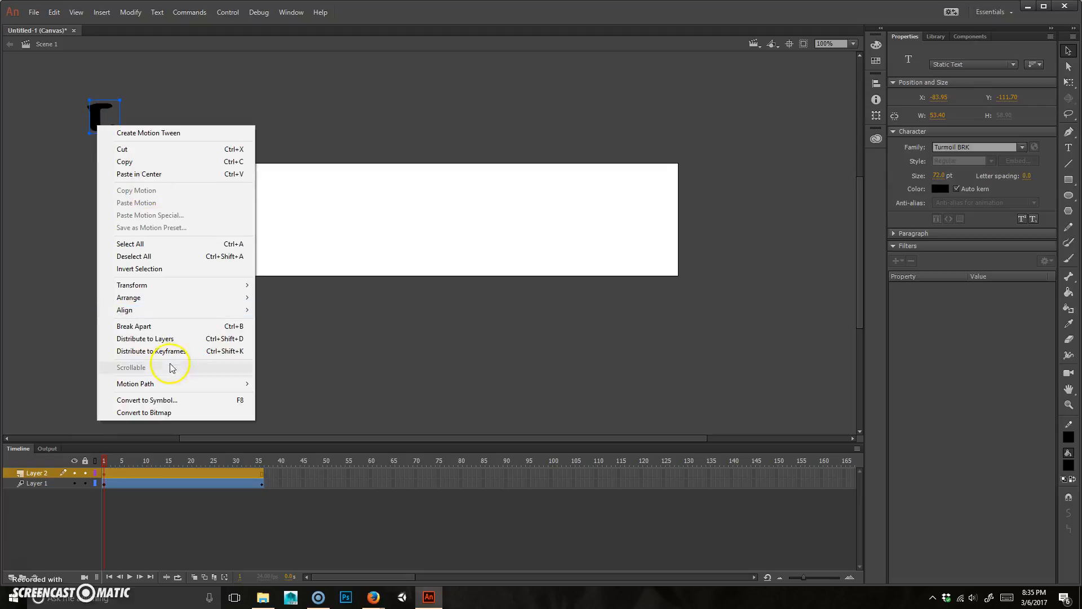
click(192, 400)
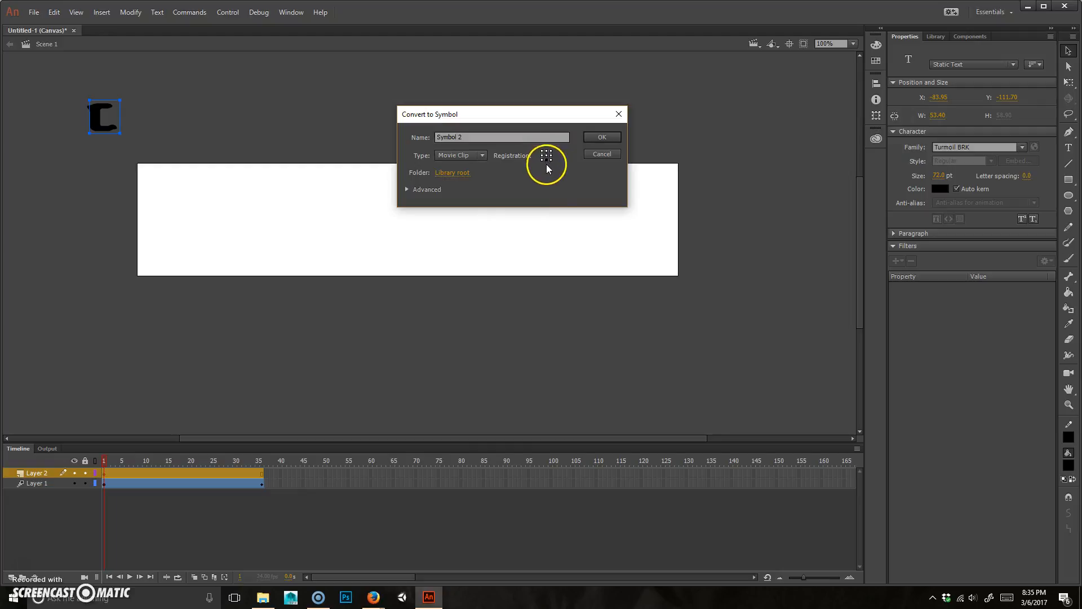
click(605, 137)
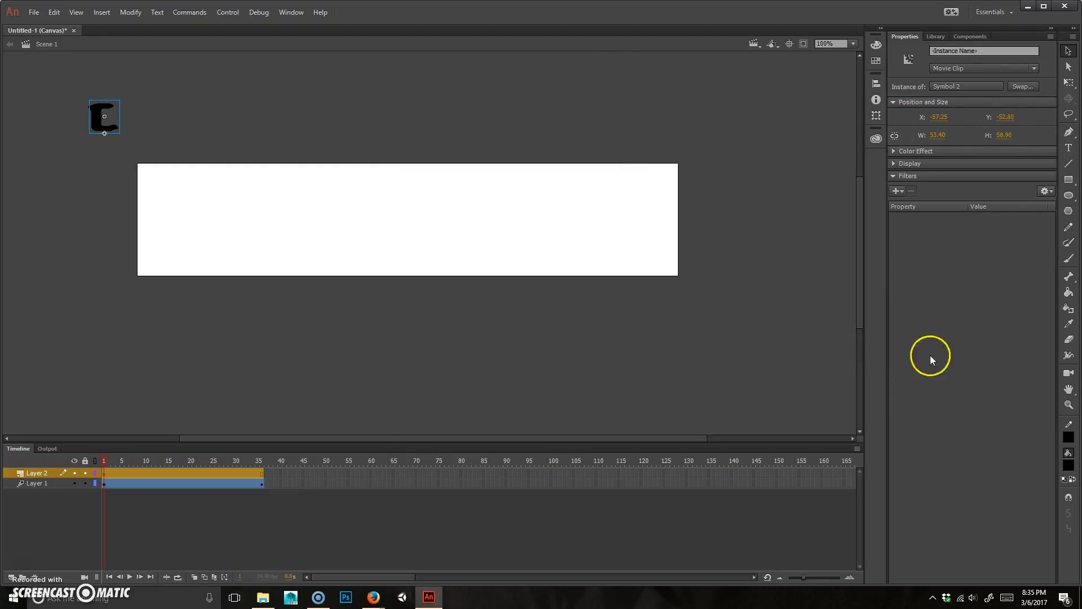
Step: Compare the cone symbol and the new letter symbol in the library, and return to the letter's properties
click(936, 37)
click(942, 174)
click(940, 184)
click(941, 176)
click(942, 182)
click(940, 175)
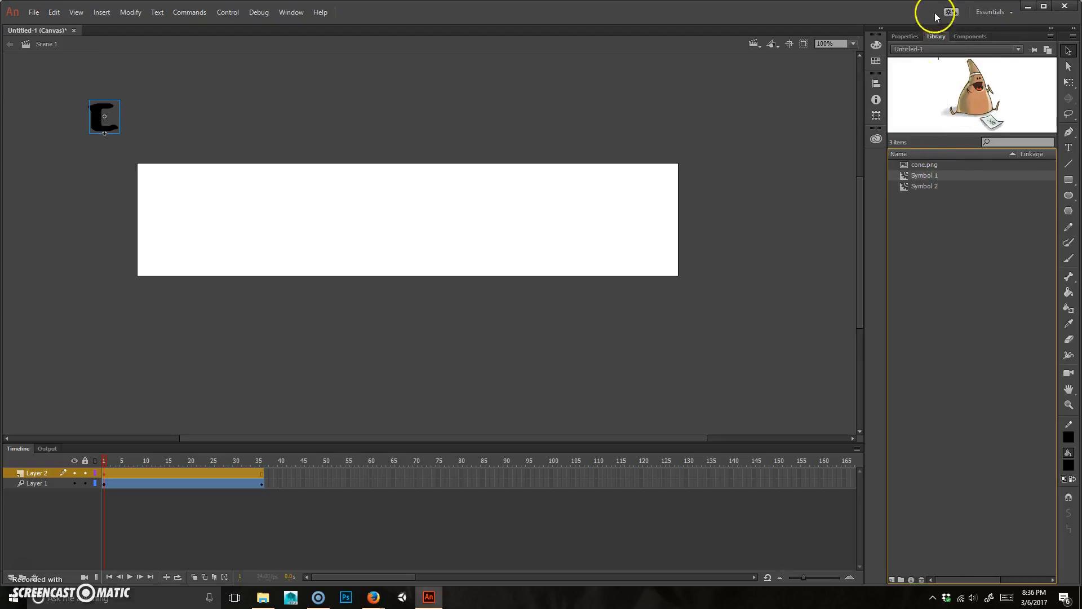
click(903, 36)
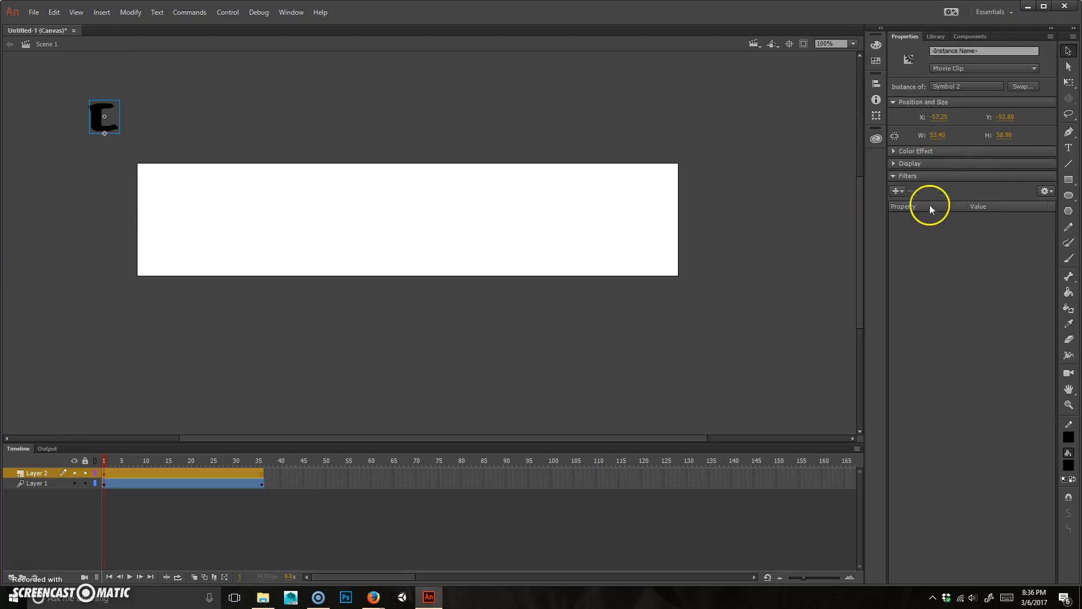
Step: Nudge the off-stage letter C slightly right, and create a motion tween on Layer 2 with the playhead returned to frame 1
drag(98, 132, 103, 131)
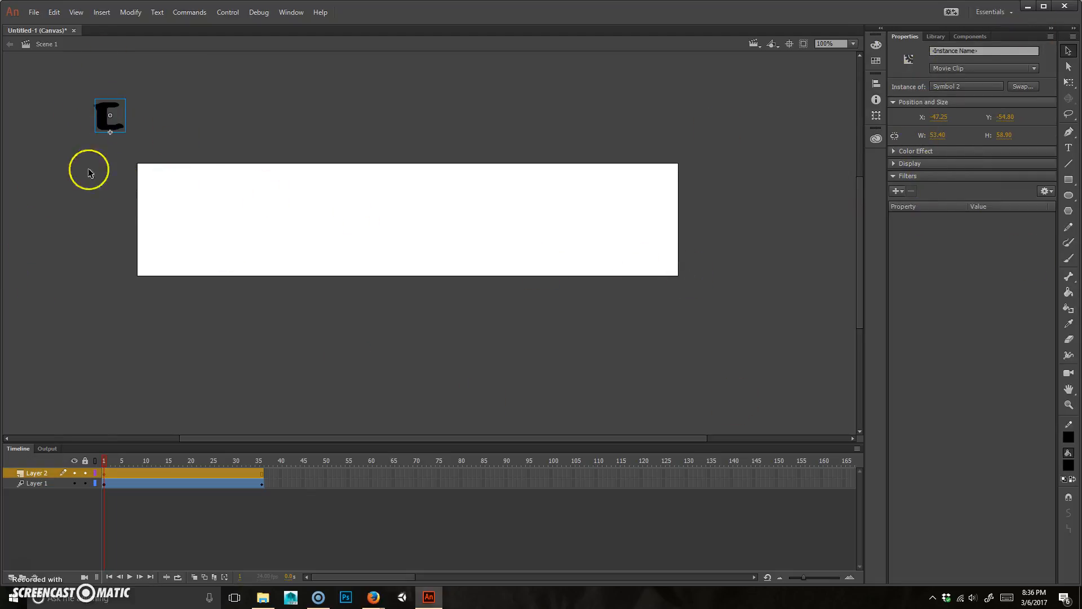
mouse_move(106, 461)
mouse_down()
mouse_move(186, 460)
mouse_move(103, 461)
mouse_up()
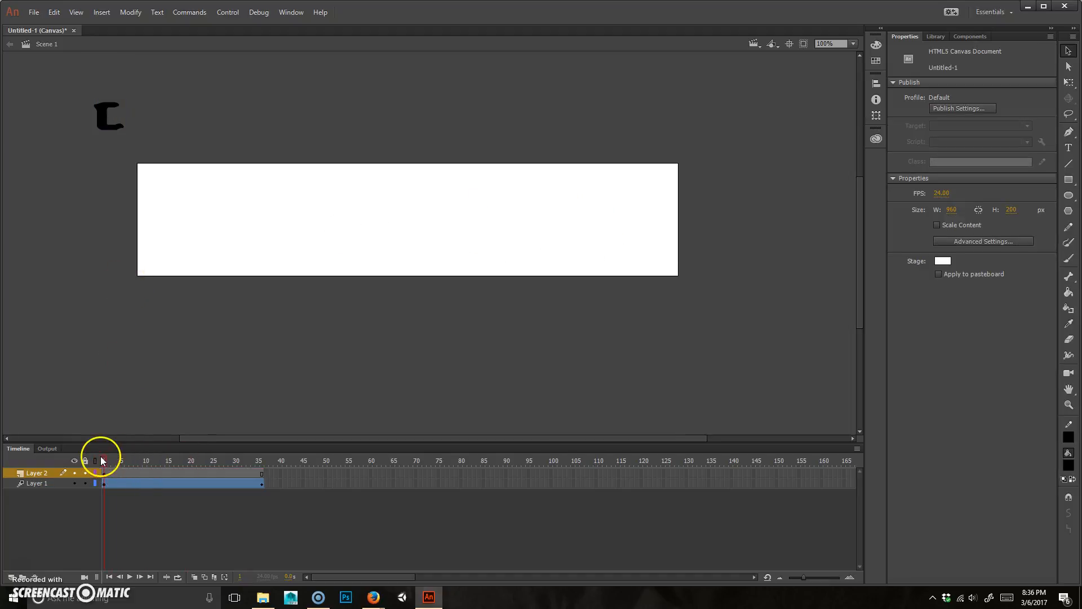
click(141, 480)
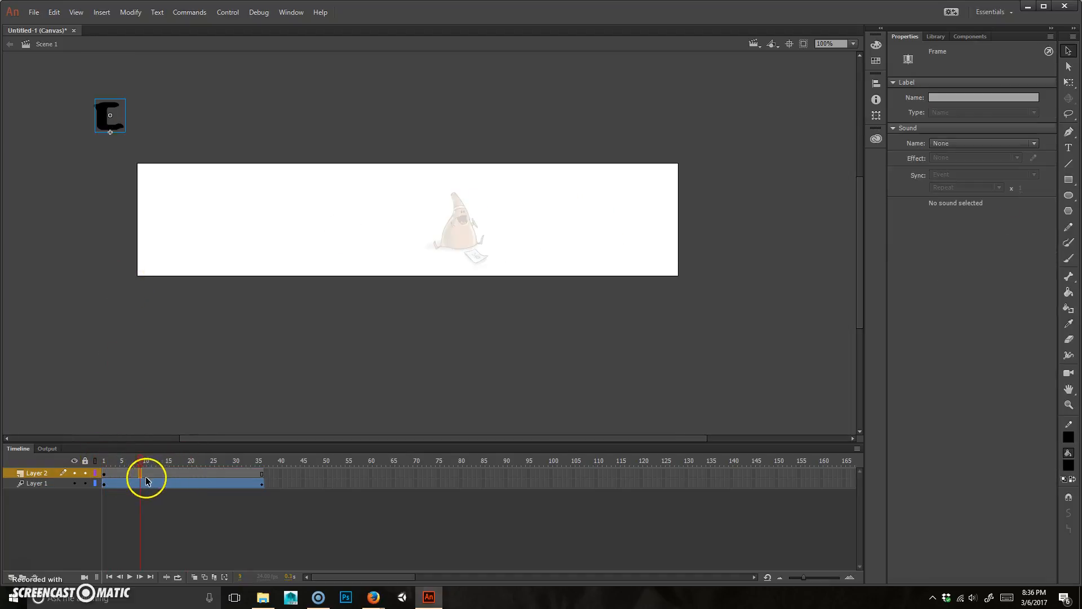
click(192, 469)
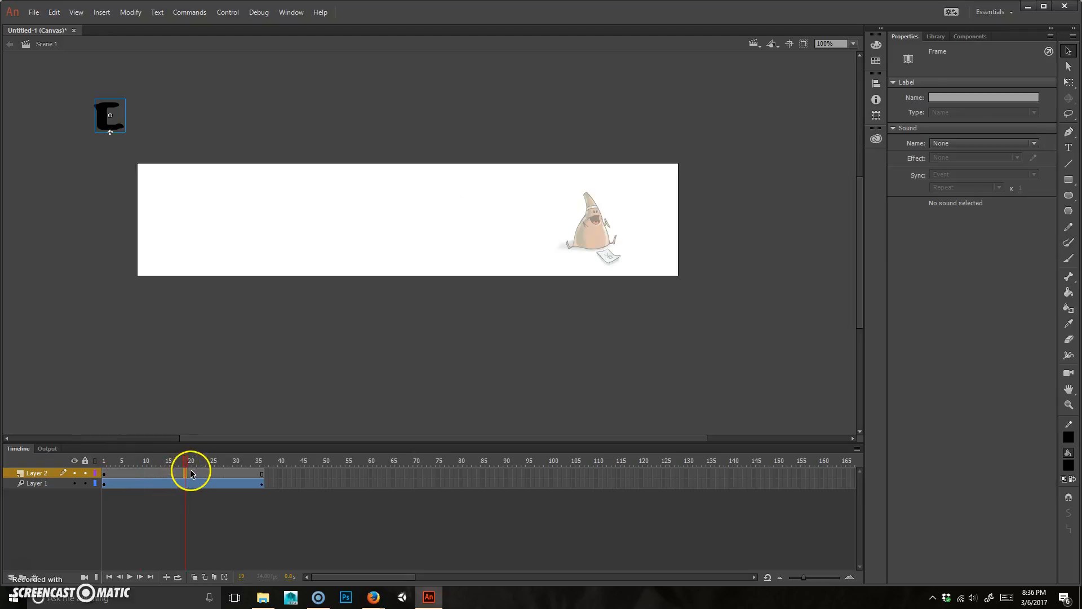
right_click(193, 471)
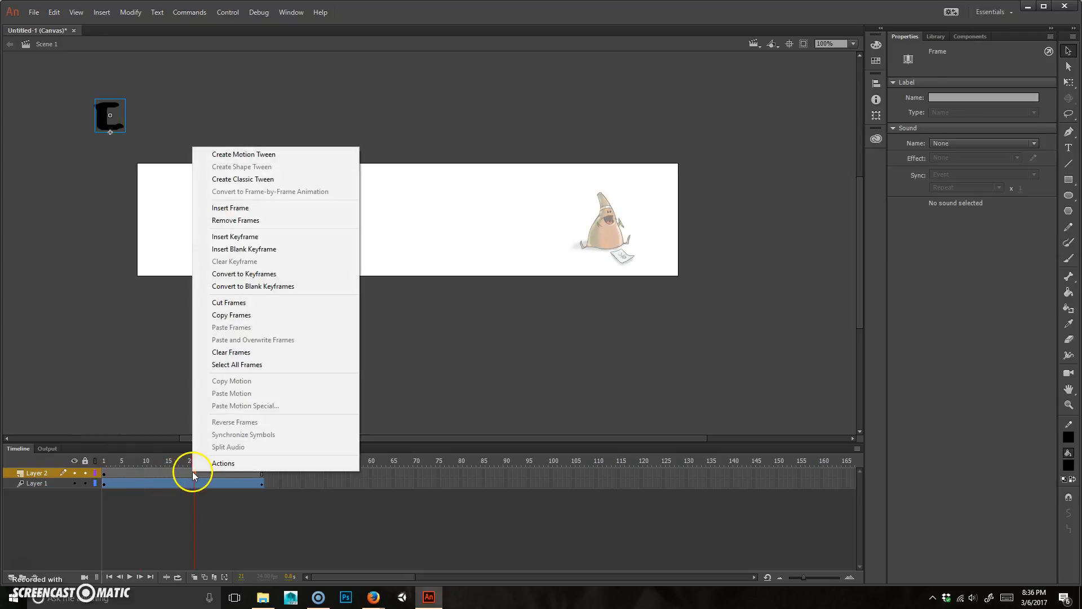
click(276, 158)
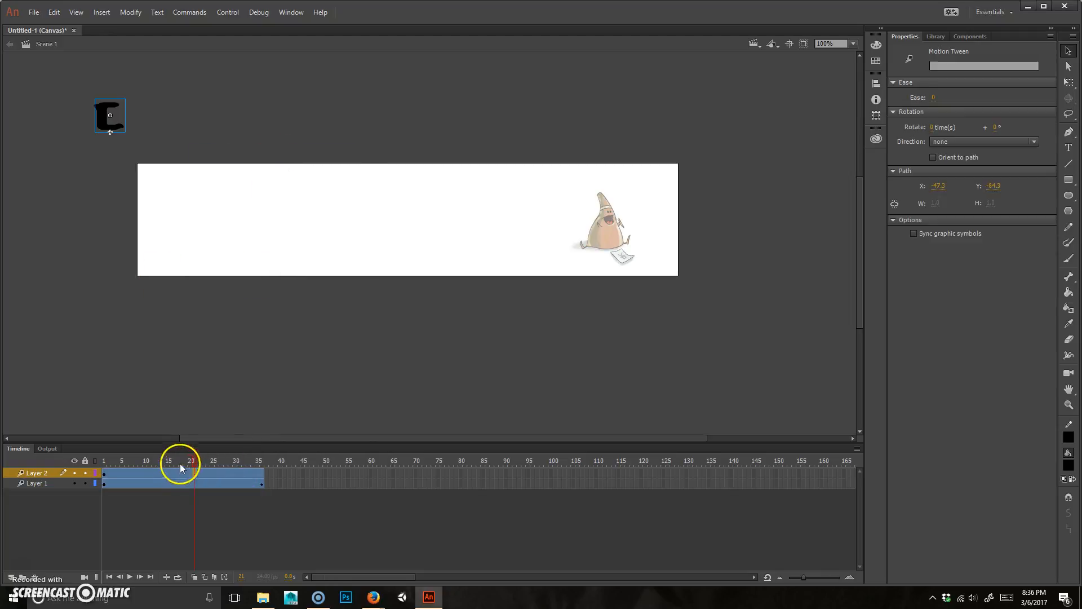
drag(188, 466, 80, 458)
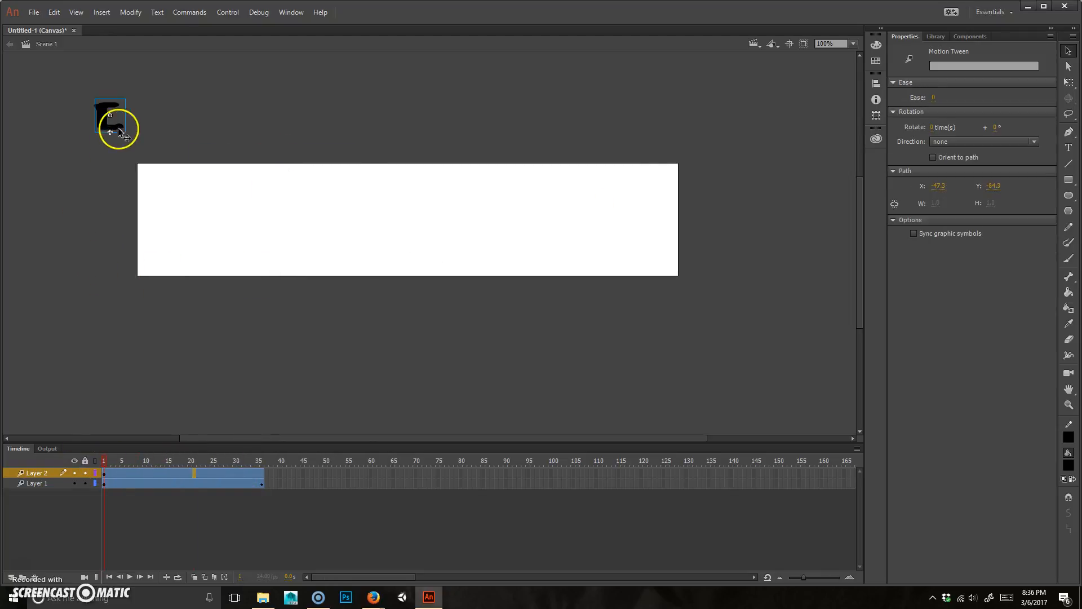
Step: Place the letter C off-stage above the upper-left corner at frame 1 and inside the stage's lower-left area at frame 36
drag(105, 128, 163, 142)
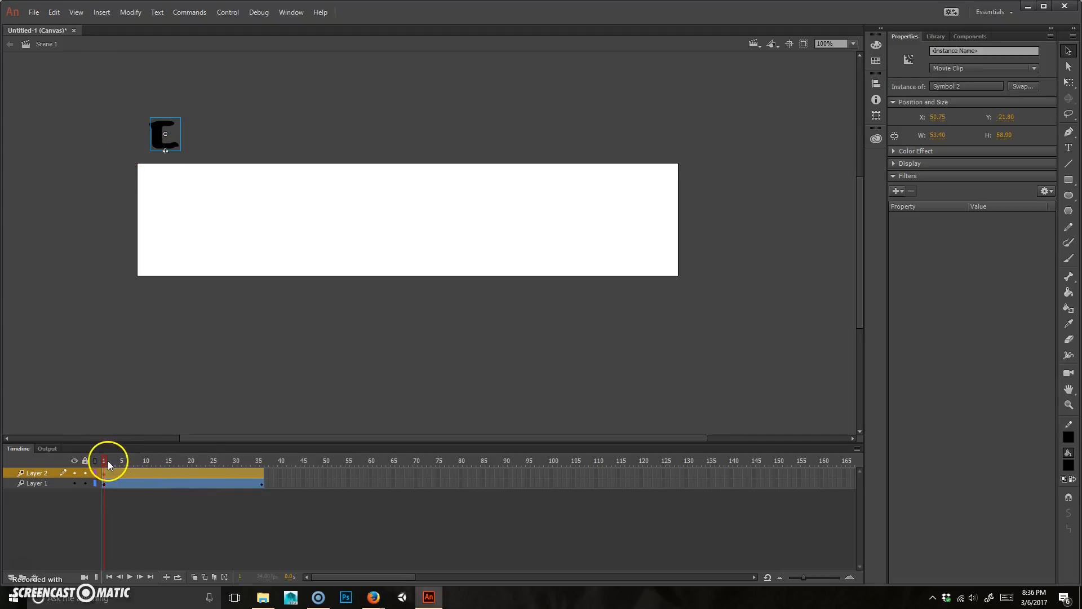
drag(106, 463, 265, 459)
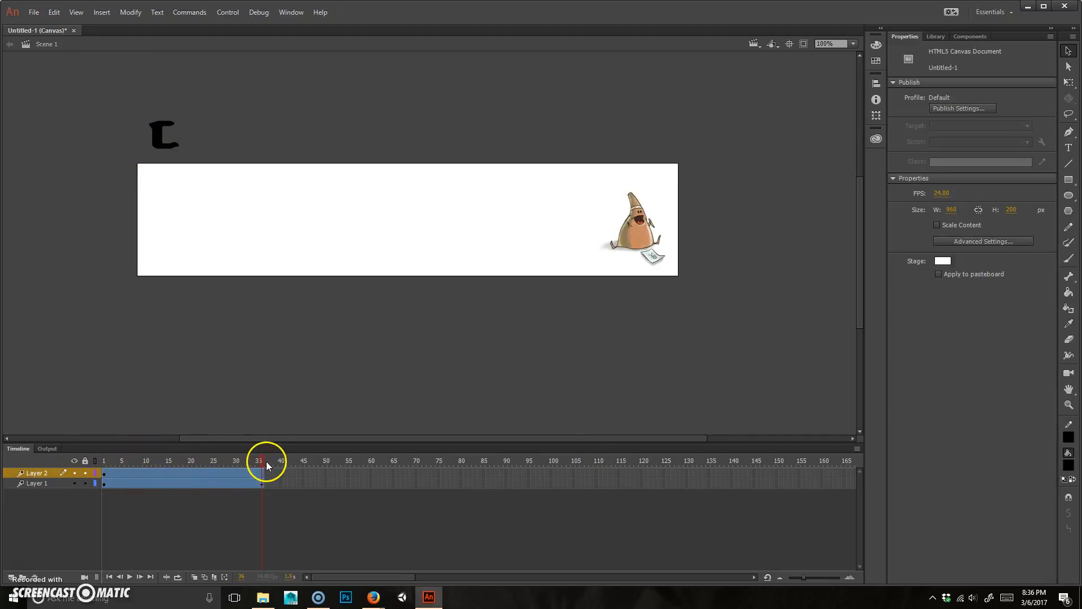
drag(165, 145, 202, 253)
mouse_move(263, 464)
mouse_down()
mouse_move(241, 465)
mouse_move(263, 472)
mouse_up()
mouse_move(200, 233)
mouse_down()
mouse_move(214, 236)
mouse_move(184, 241)
mouse_move(194, 253)
mouse_up()
drag(166, 133, 131, 130)
drag(189, 248, 171, 236)
Step: Bend the letter C's motion path outward into an arc that ends vertically, and play back the animation
drag(259, 455, 189, 475)
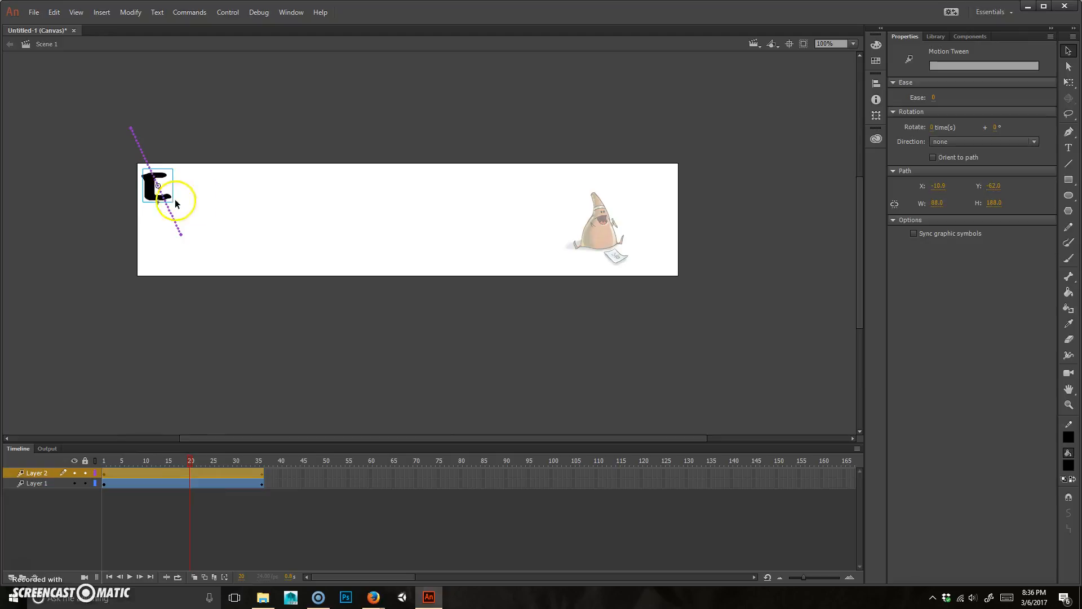
drag(169, 214, 184, 186)
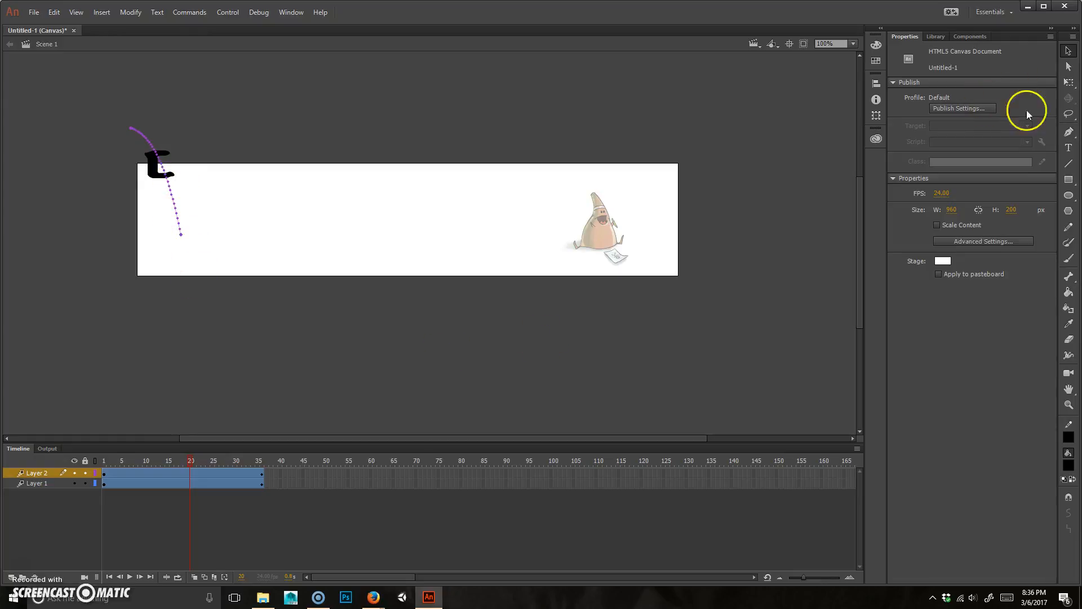
click(180, 235)
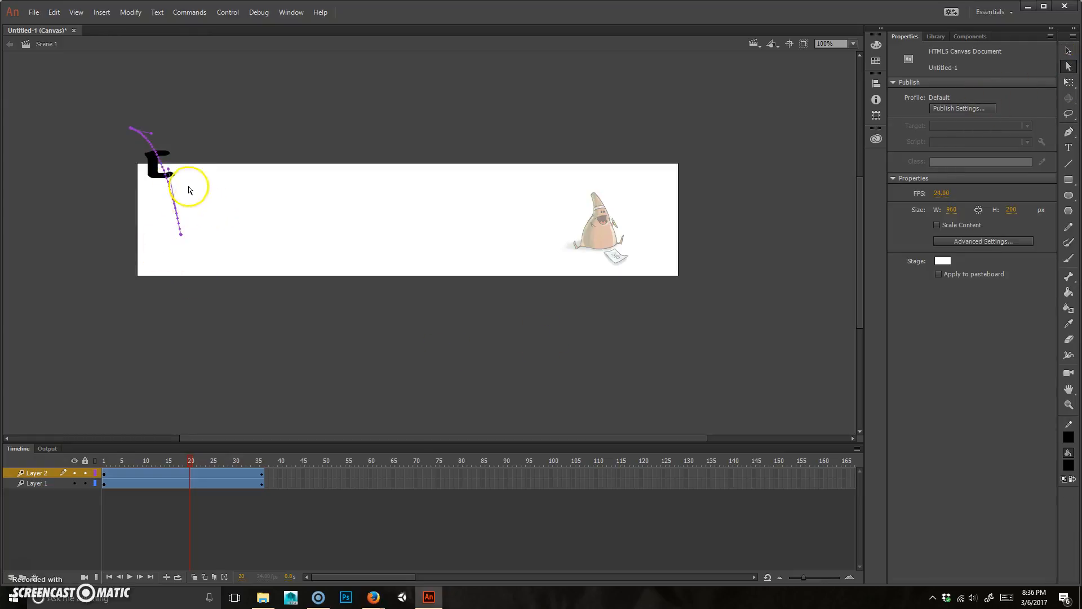
drag(169, 171, 181, 163)
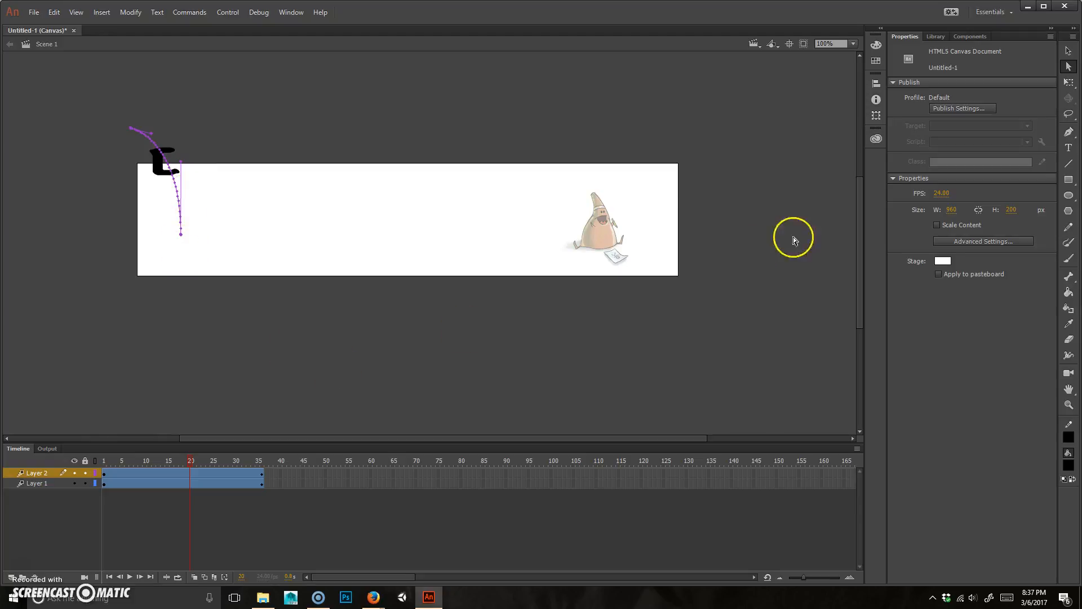
key(Return)
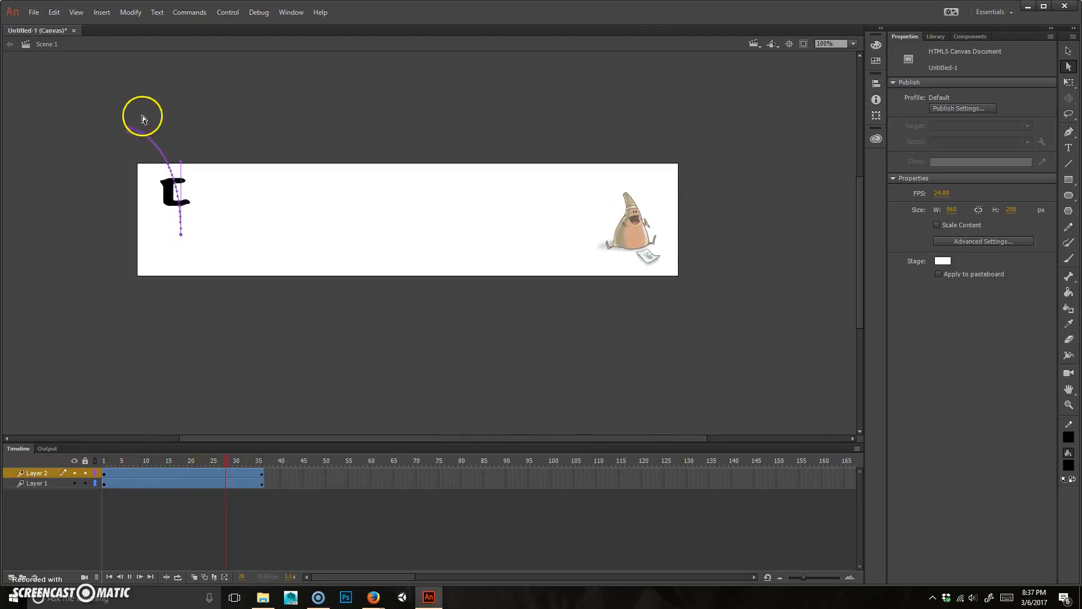
Step: Shorten Layer 2's motion tween to end at frame 13 and check the letter against the cone's final frame
click(263, 475)
mouse_move(263, 473)
mouse_down()
mouse_move(150, 474)
mouse_move(177, 461)
mouse_move(86, 461)
mouse_move(260, 470)
mouse_up()
click(153, 464)
drag(192, 461, 157, 462)
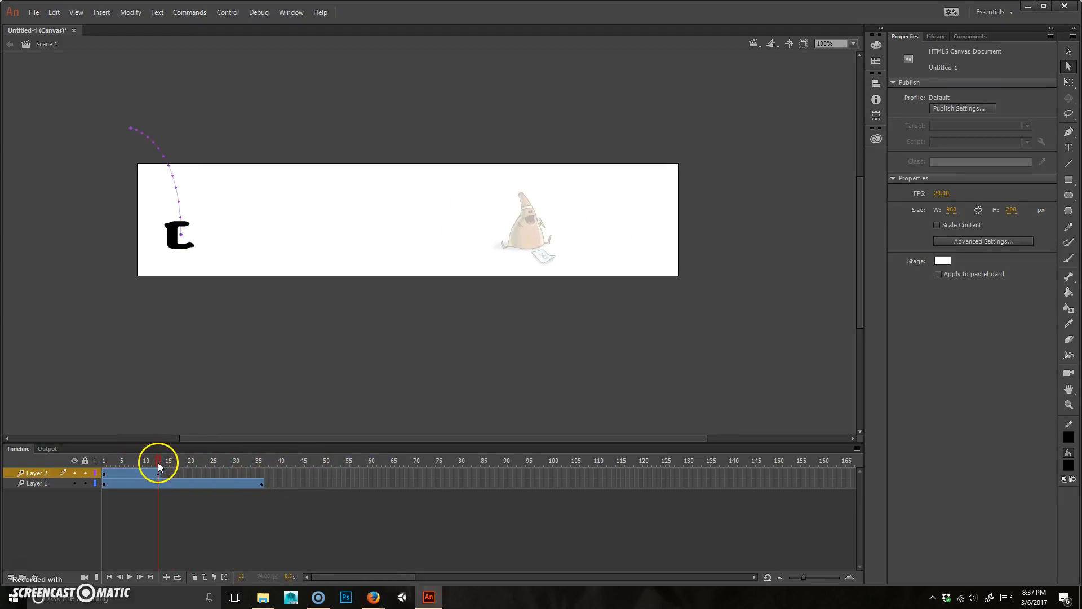
click(262, 474)
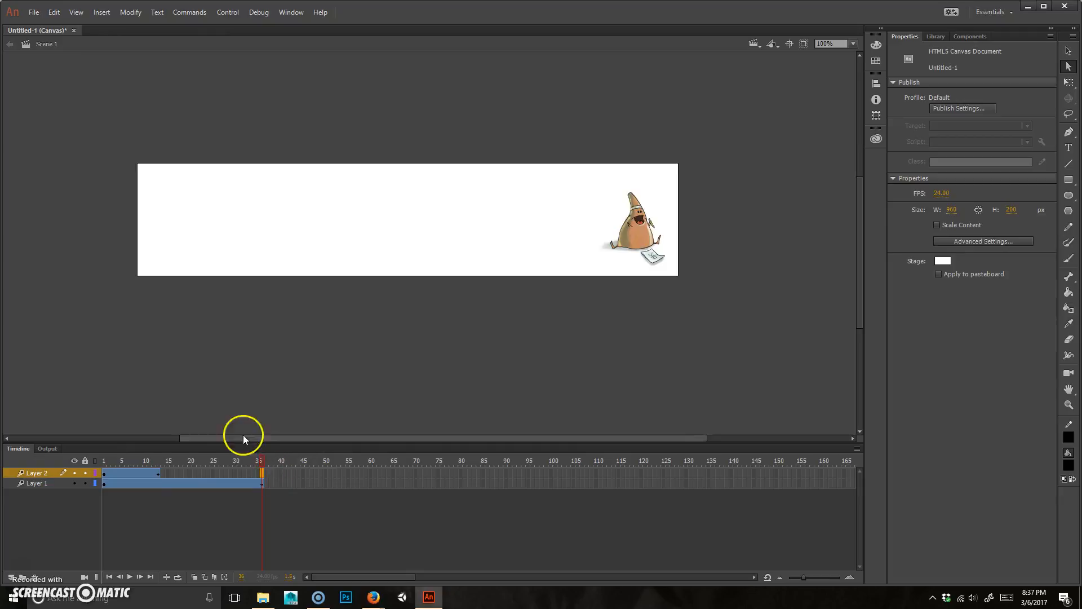
drag(228, 464, 161, 461)
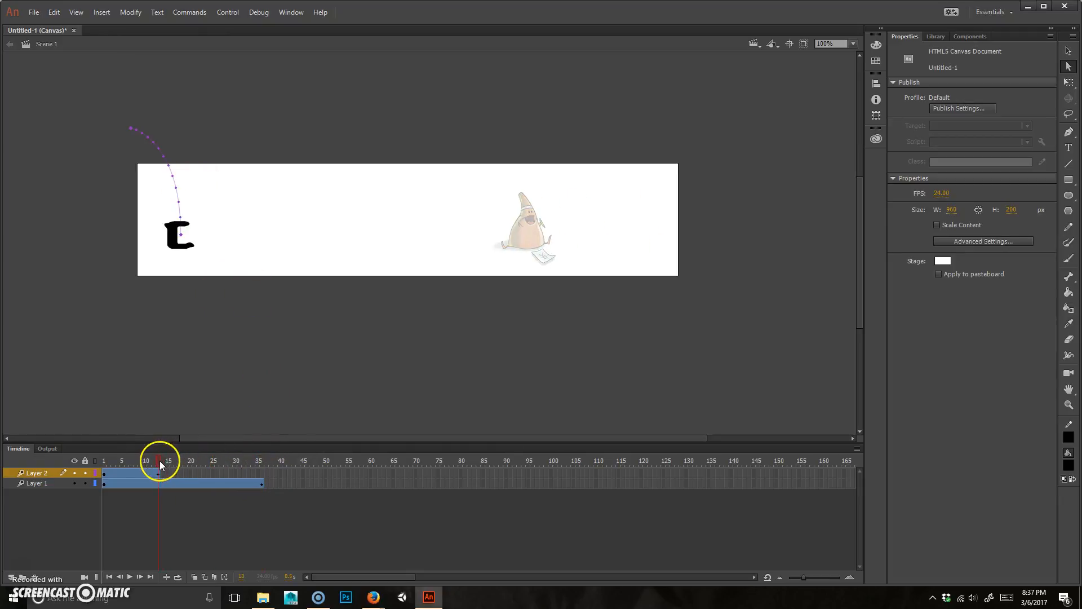
click(160, 473)
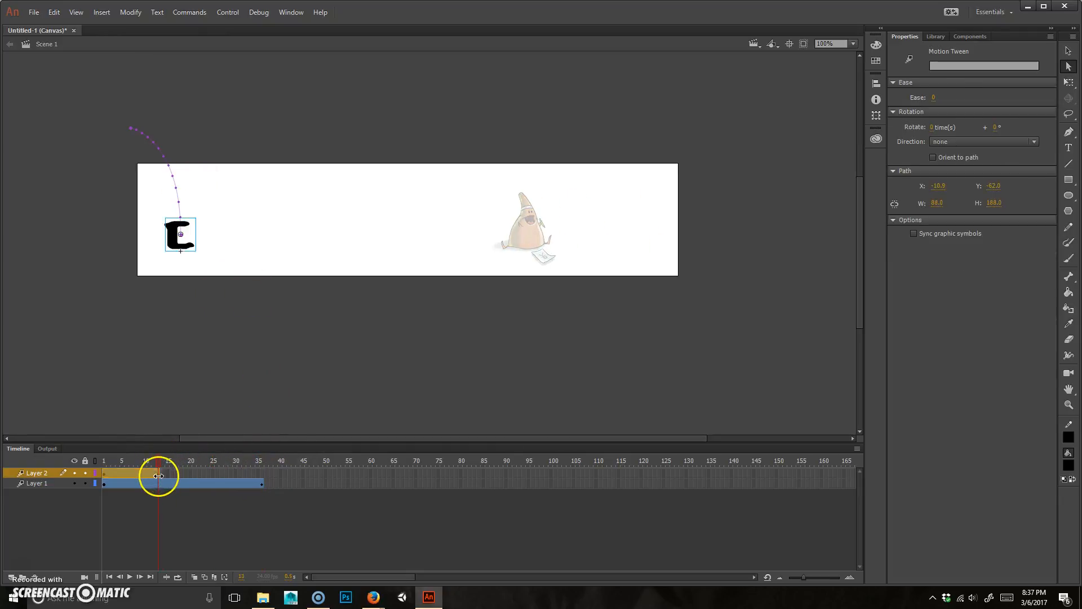
Step: Move the letter C's landing keyframe on Layer 2 to frame 8 within the shortened tween
click(127, 472)
click(169, 473)
click(158, 473)
click(154, 481)
click(154, 472)
click(157, 473)
click(136, 472)
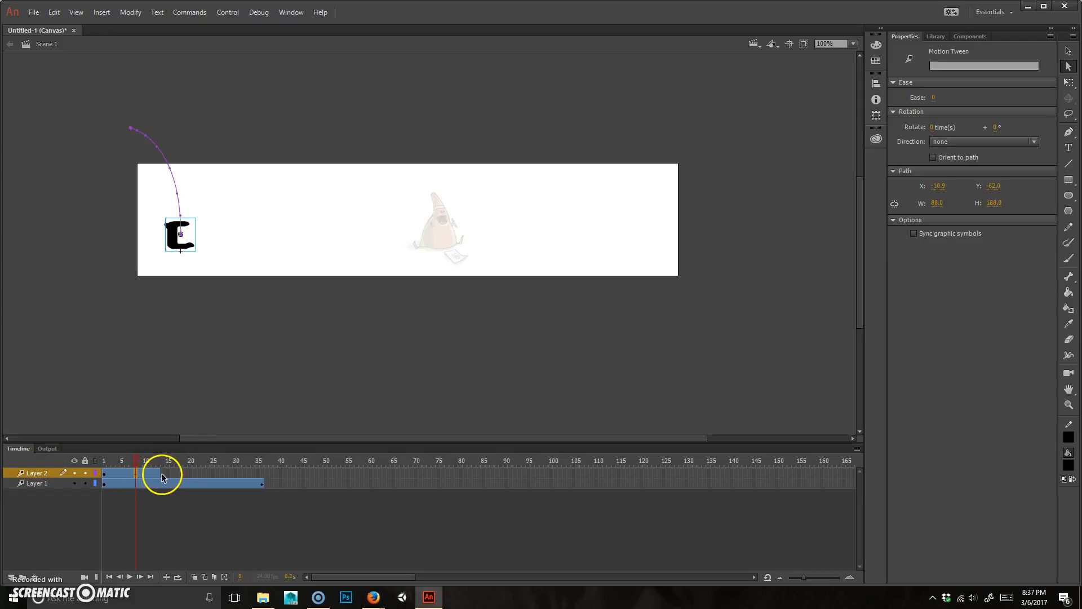
Step: Extend Layer 2's tween span to frame 120 and move the letter C's landing keyframe to frame 12
drag(161, 474, 642, 479)
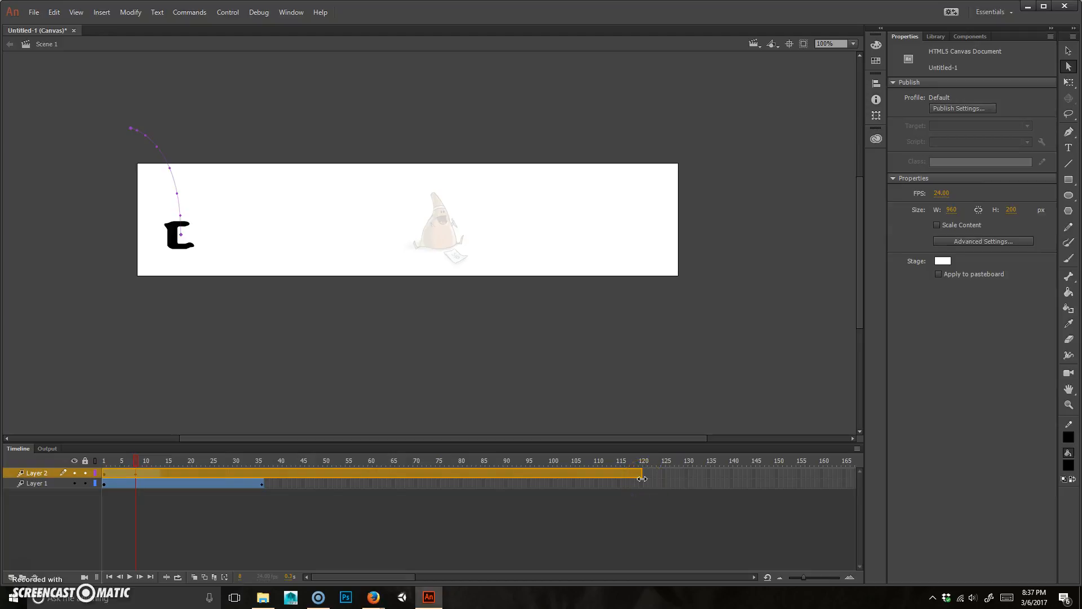
drag(642, 478, 642, 479)
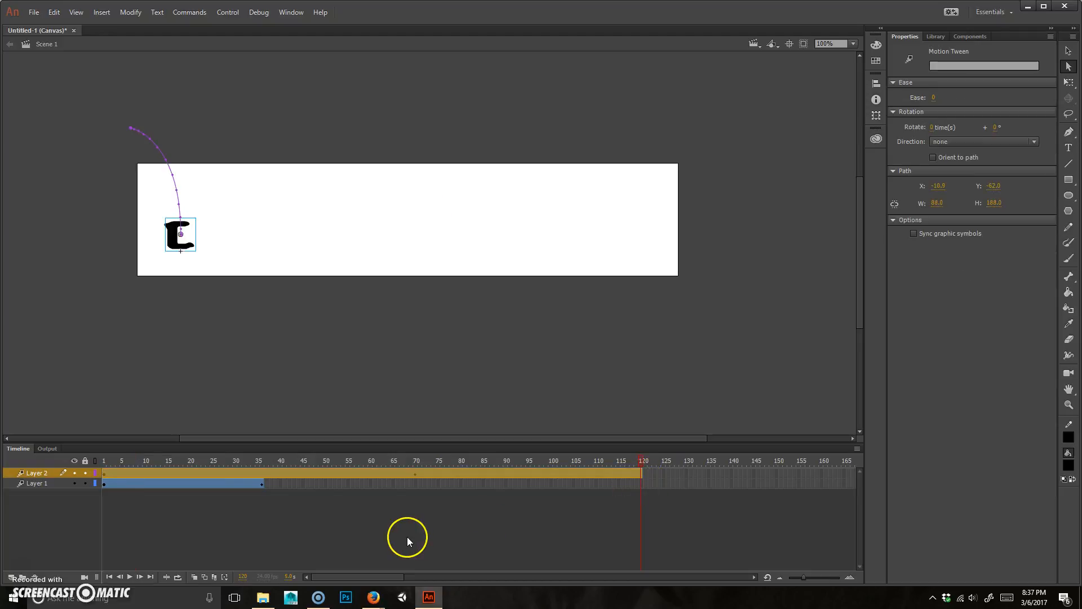
click(384, 503)
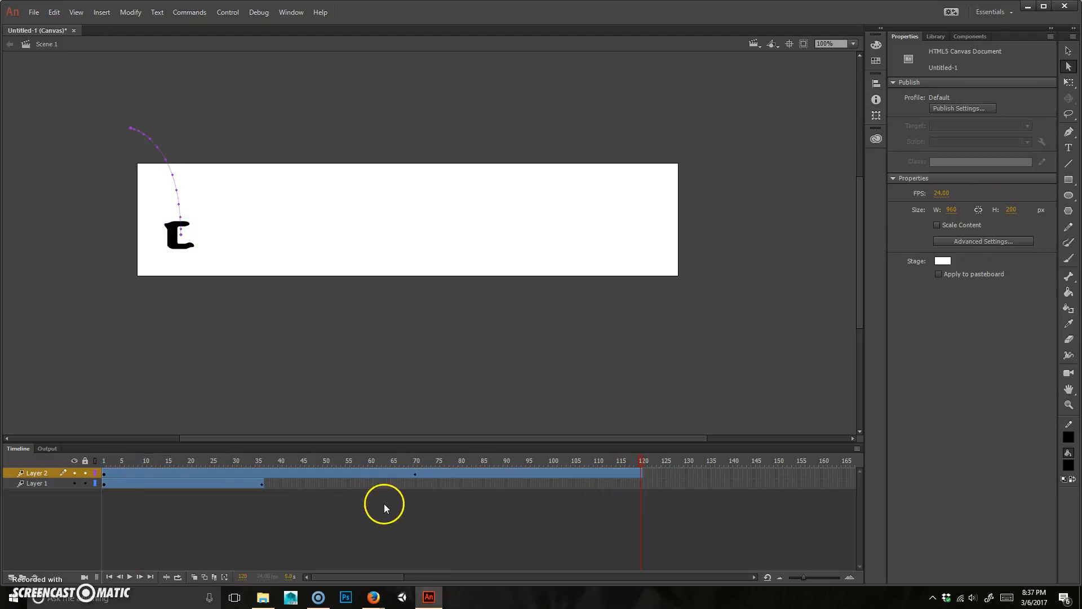
click(416, 474)
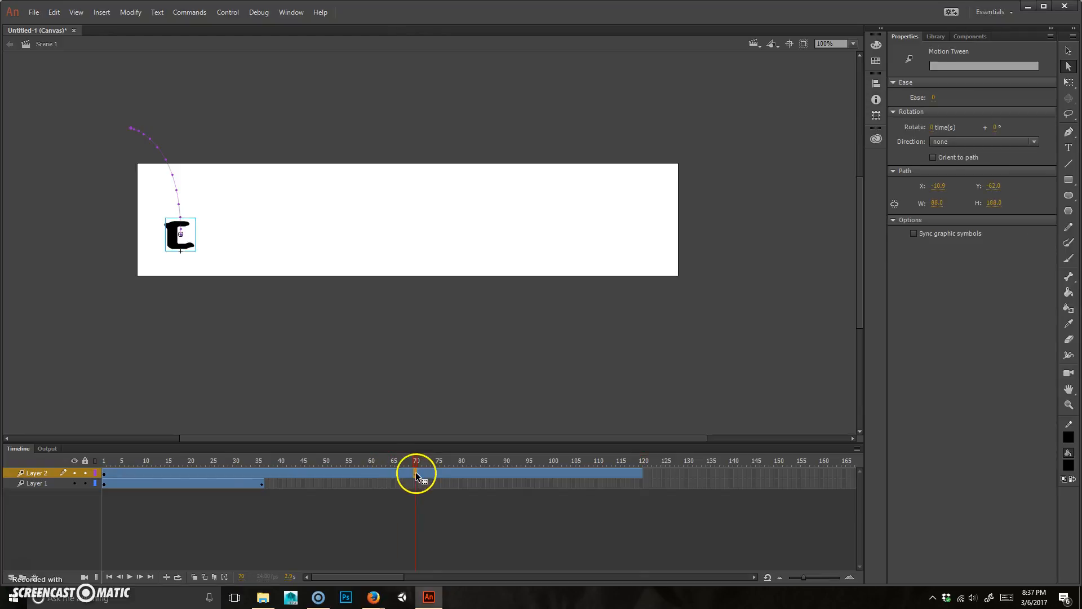
drag(157, 460, 411, 485)
Step: Extend Layer 1's tween span to frame 120 and move the cone's arrival keyframe to frame 36
click(255, 475)
click(262, 484)
click(270, 507)
drag(264, 483, 638, 497)
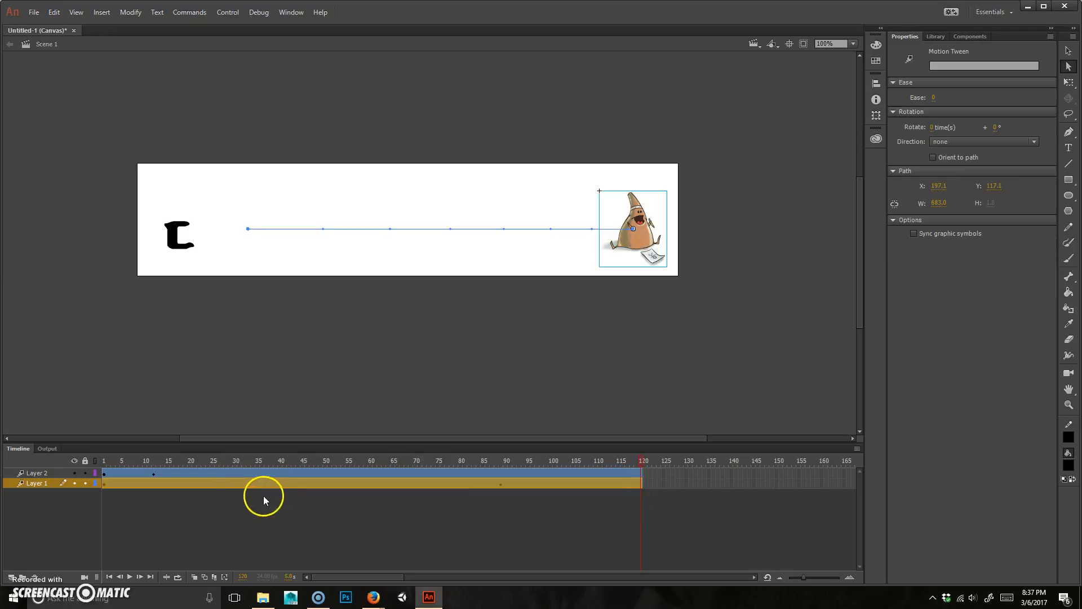
click(464, 502)
click(501, 483)
mouse_move(500, 486)
mouse_down()
mouse_move(244, 485)
mouse_move(264, 485)
mouse_move(207, 459)
mouse_move(80, 460)
mouse_move(202, 461)
mouse_move(96, 462)
mouse_up()
Step: Review the letter C's start and landing keyframes, and move the landing keyframe on Layer 2 to frame 49
click(104, 472)
click(155, 476)
click(104, 472)
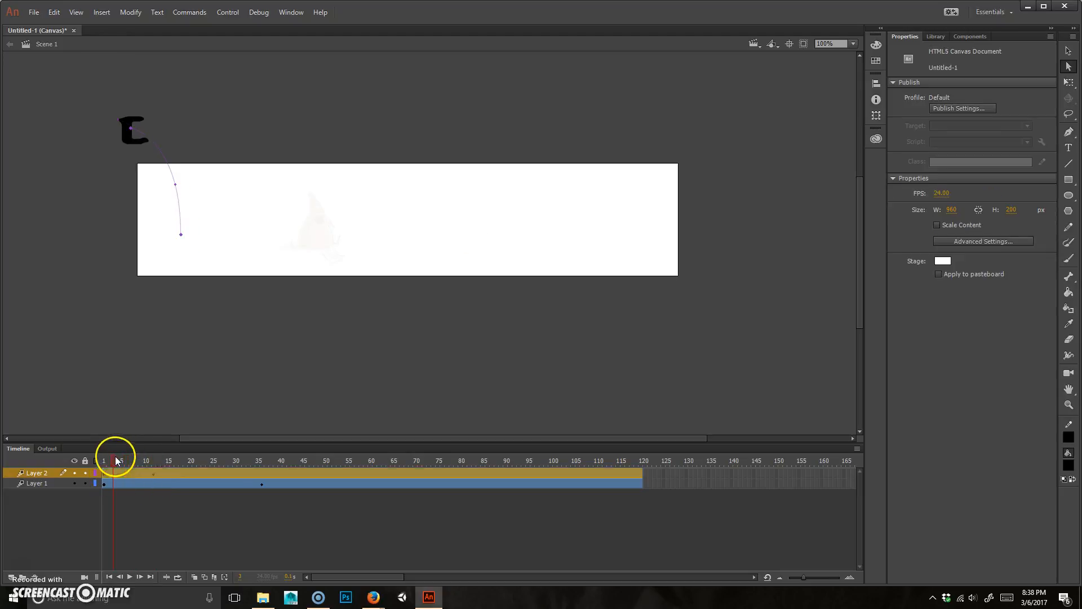
click(153, 472)
click(156, 493)
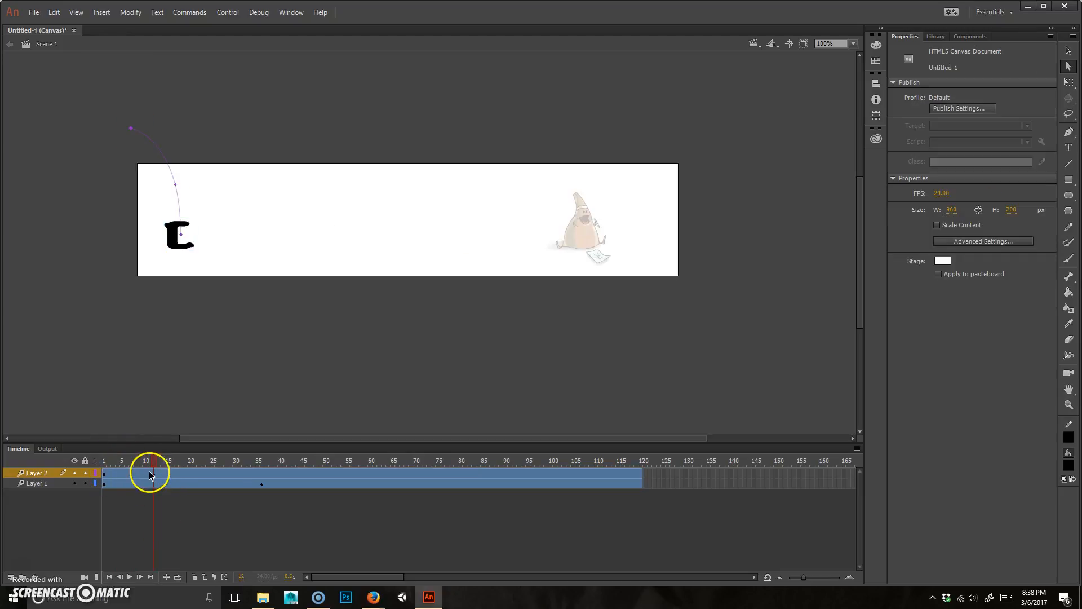
click(153, 477)
drag(152, 476, 305, 477)
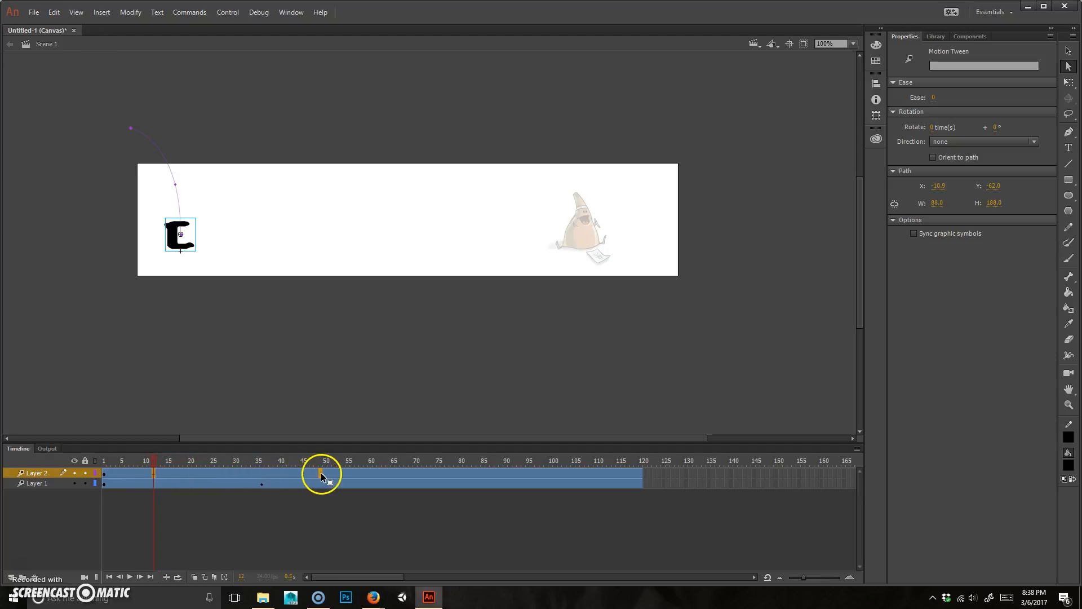
drag(320, 472, 321, 473)
Step: Copy the letter C's properties from frame 1 of Layer 2 and paste them at frame 36
click(104, 475)
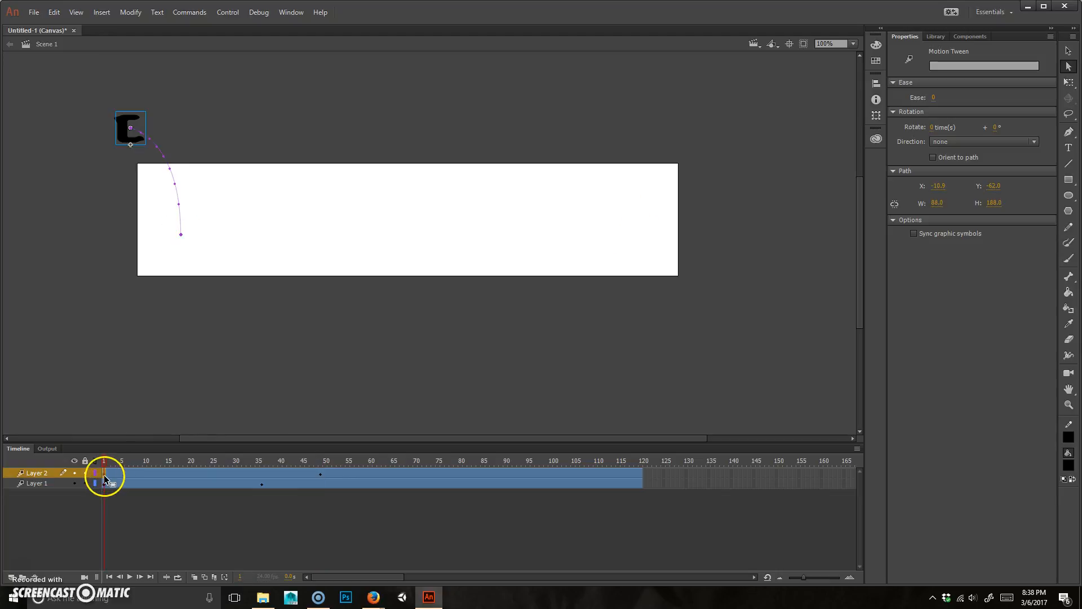
right_click(103, 475)
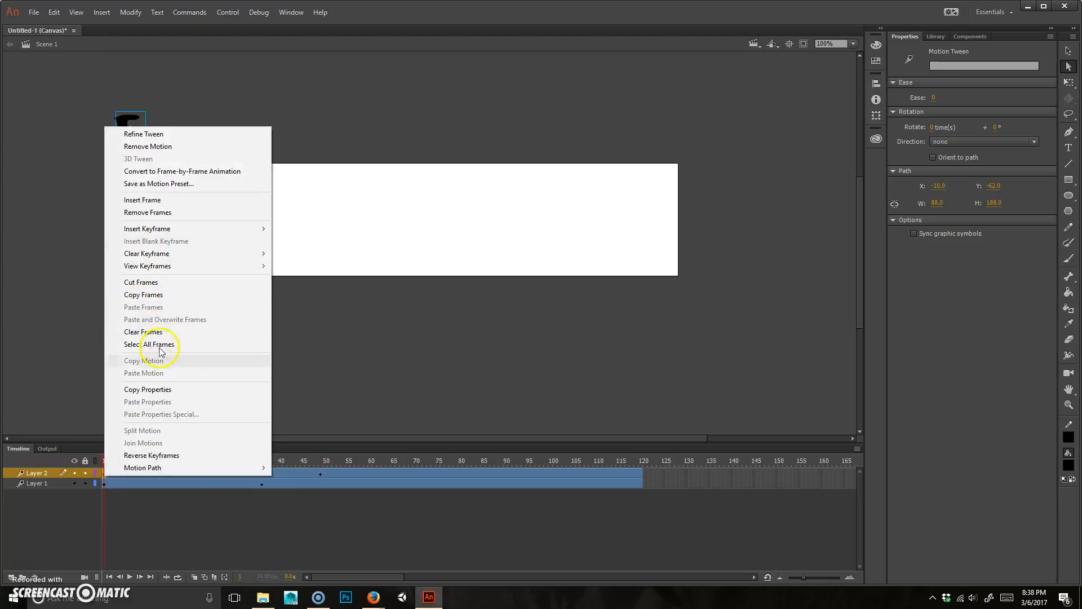
click(169, 389)
click(192, 461)
drag(198, 460, 262, 469)
click(262, 473)
right_click(262, 477)
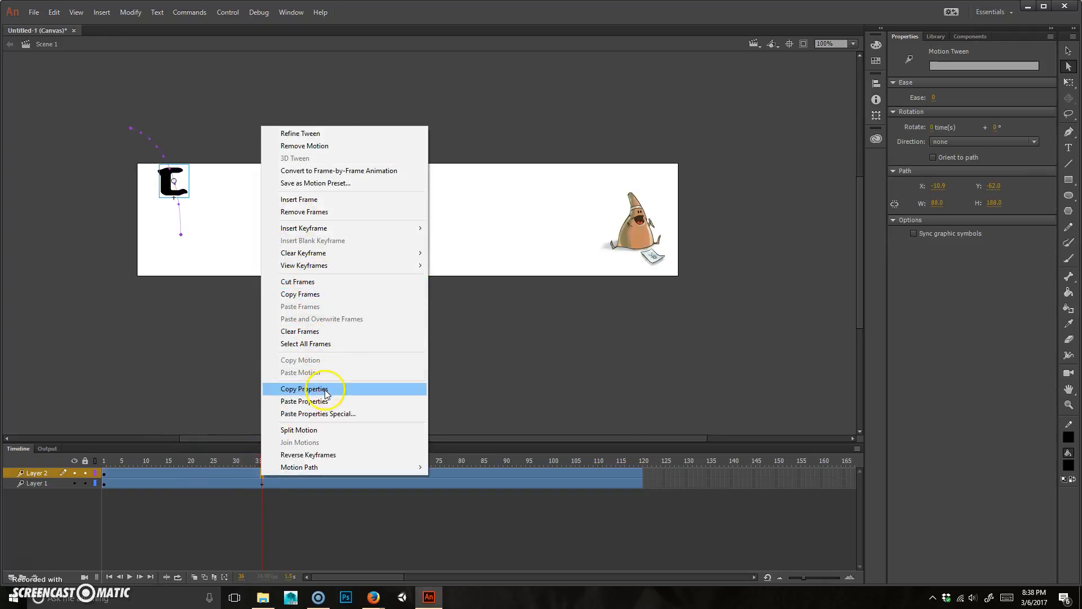
click(304, 401)
drag(250, 454, 318, 479)
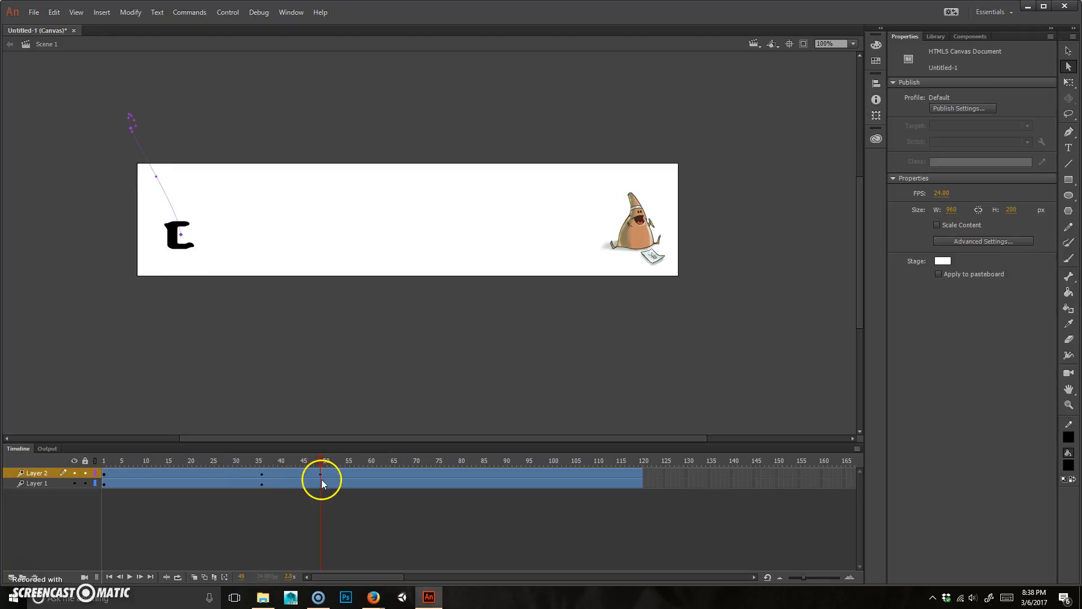
click(321, 479)
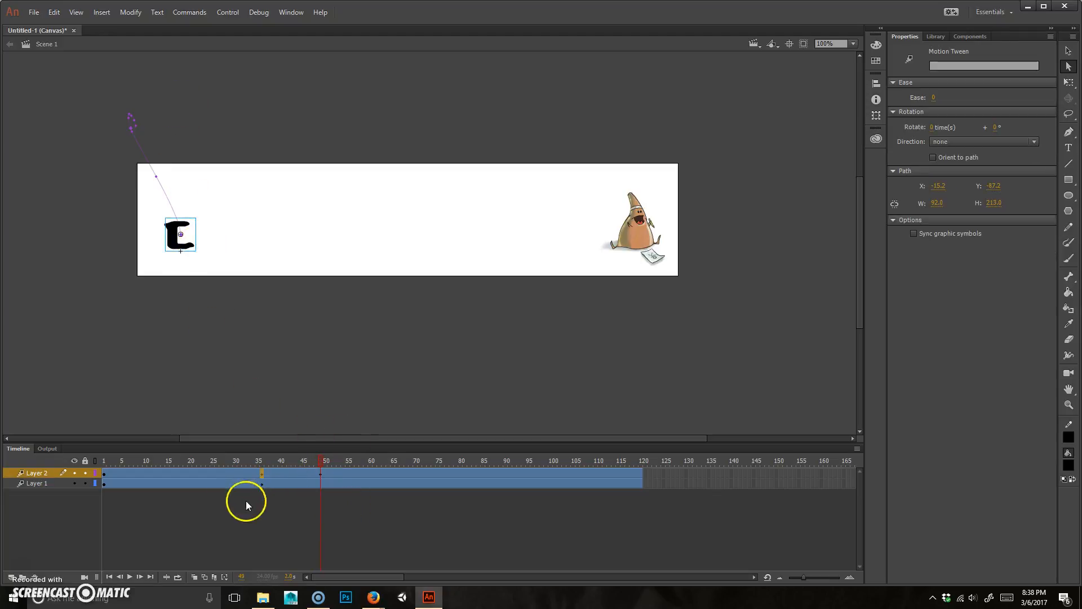
Step: Add Layer 3 above Layer 2 and place a static text letter O on the stage at frame 1
click(36, 523)
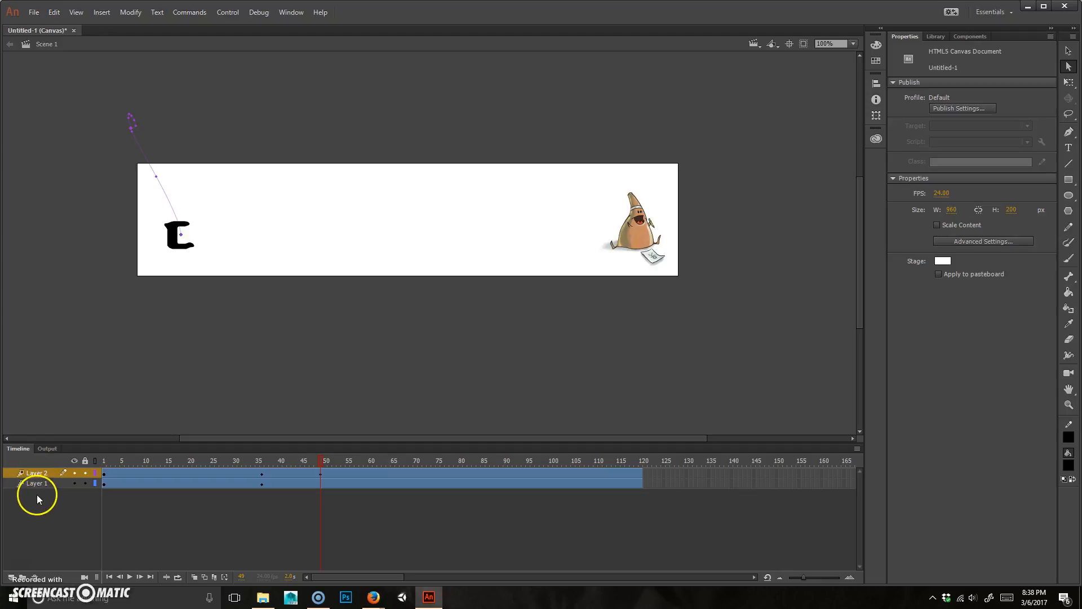
click(11, 578)
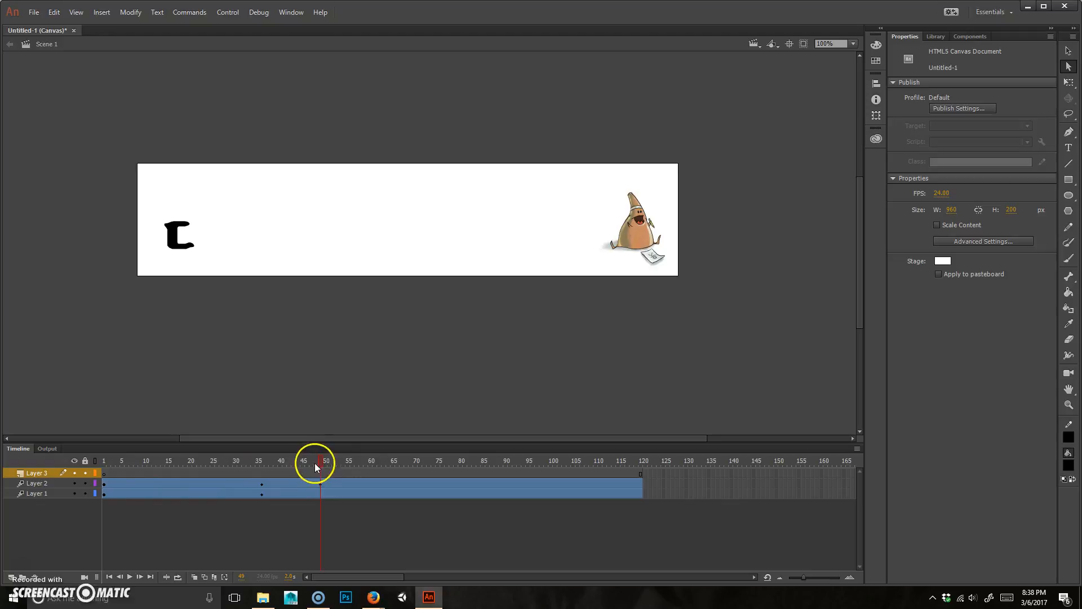
drag(314, 462, 104, 461)
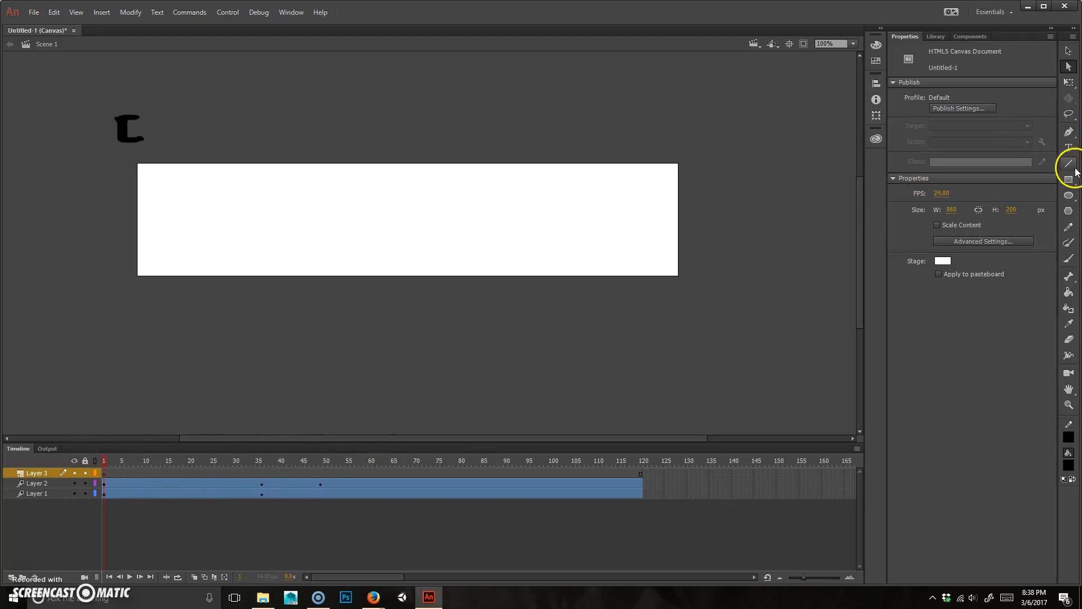
click(1069, 148)
drag(237, 195, 272, 231)
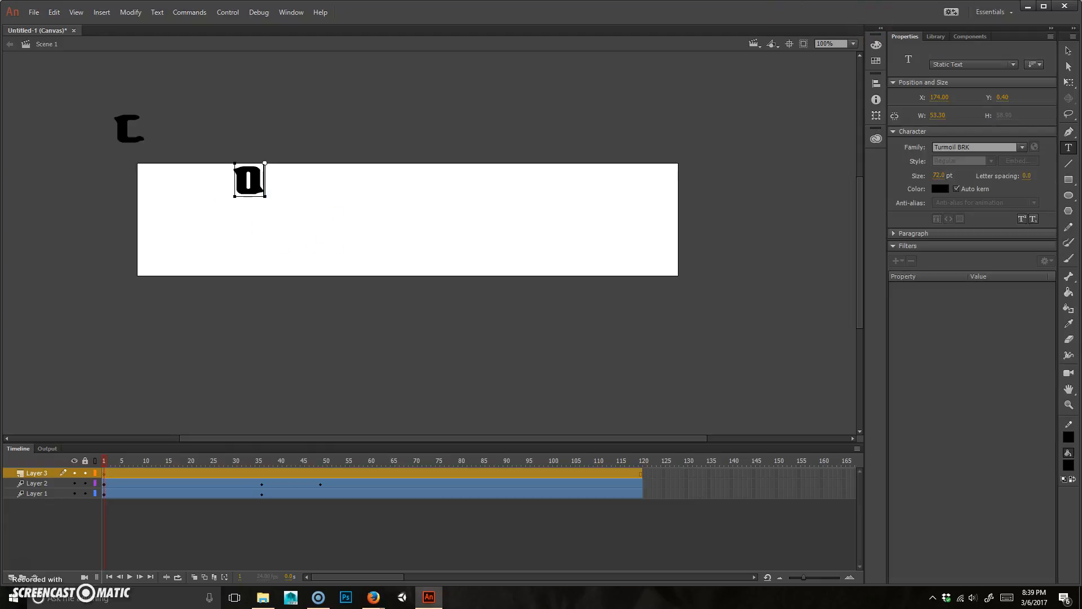
Step: Convert the letter O to a movie clip symbol with bottom-center registration
click(1067, 50)
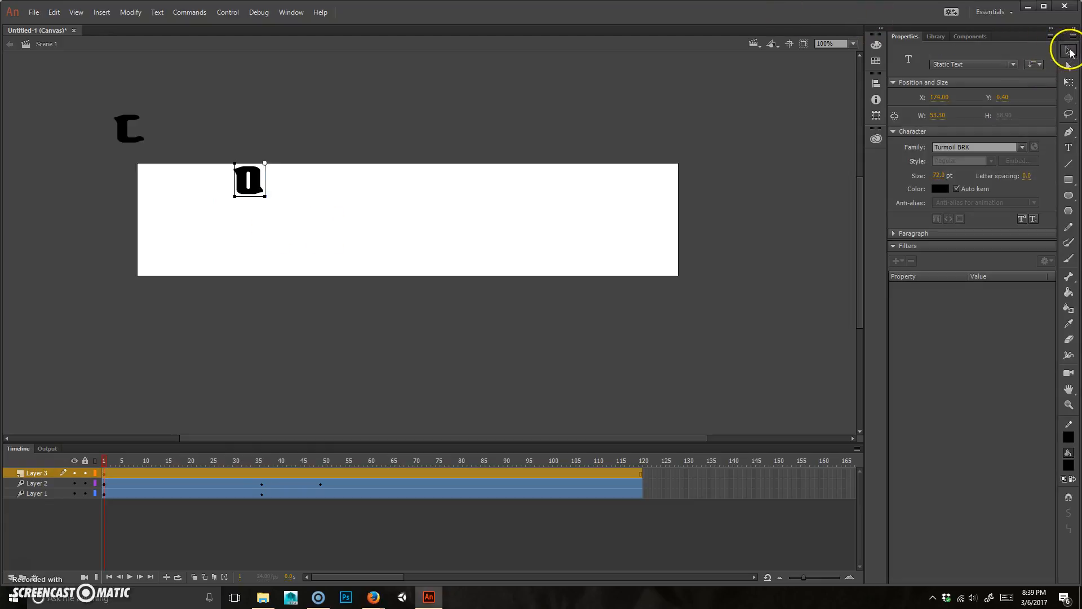
right_click(261, 189)
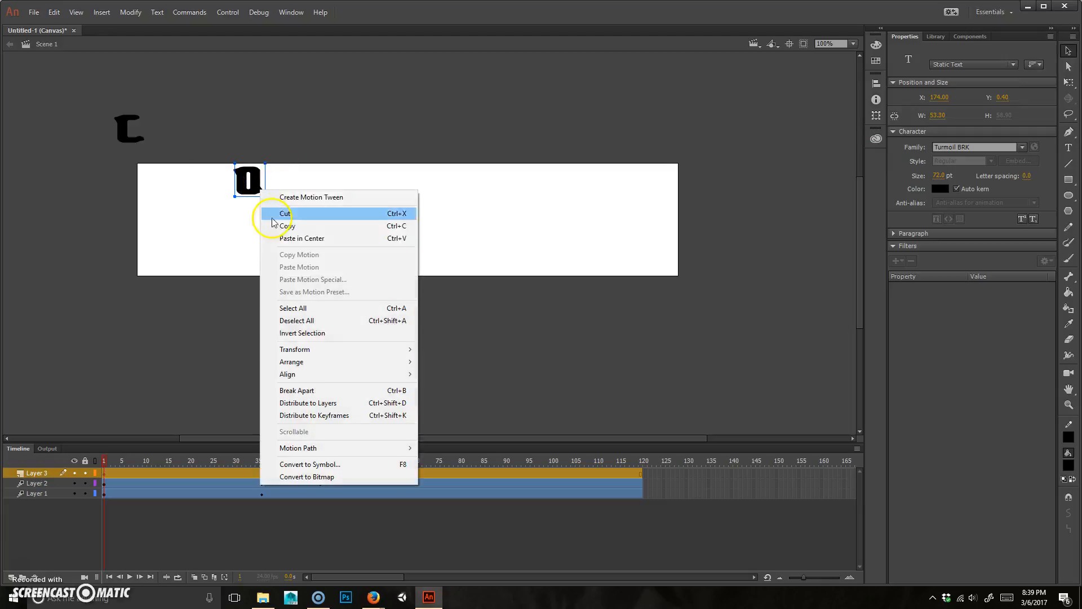
click(329, 464)
click(593, 140)
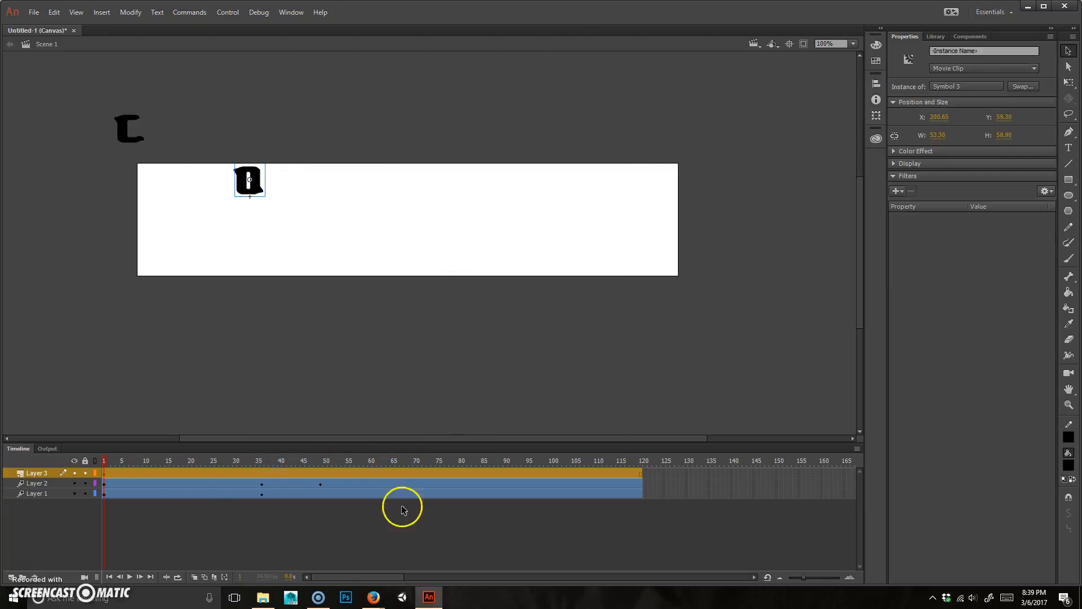
Step: Move Layer 3's starting keyframe with the letter O to frame 49, and scrub through the remaining frames
click(144, 461)
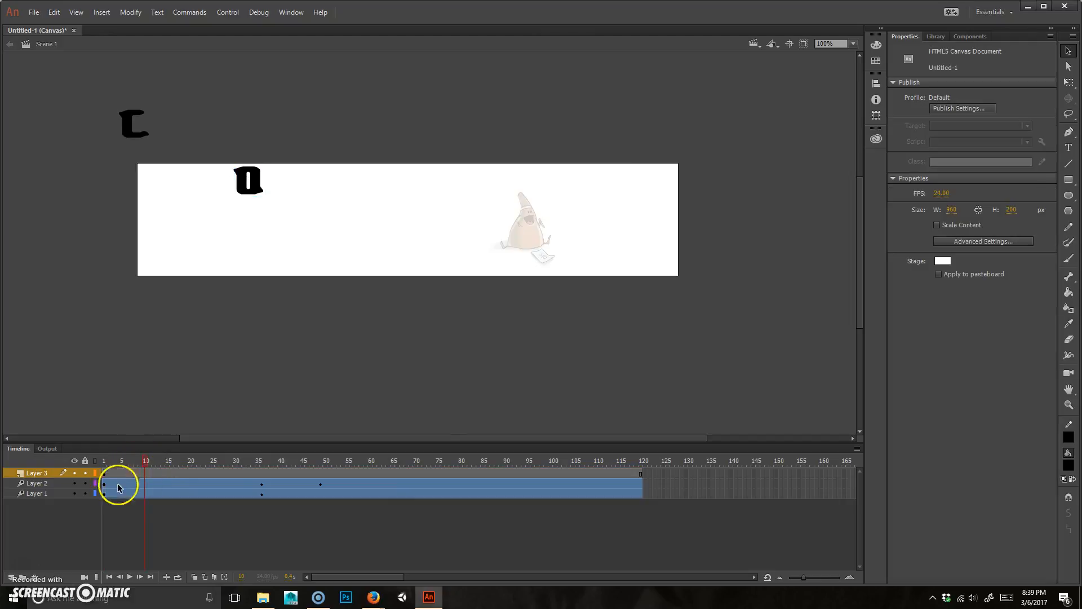
click(119, 485)
click(106, 483)
drag(104, 478, 321, 469)
click(338, 541)
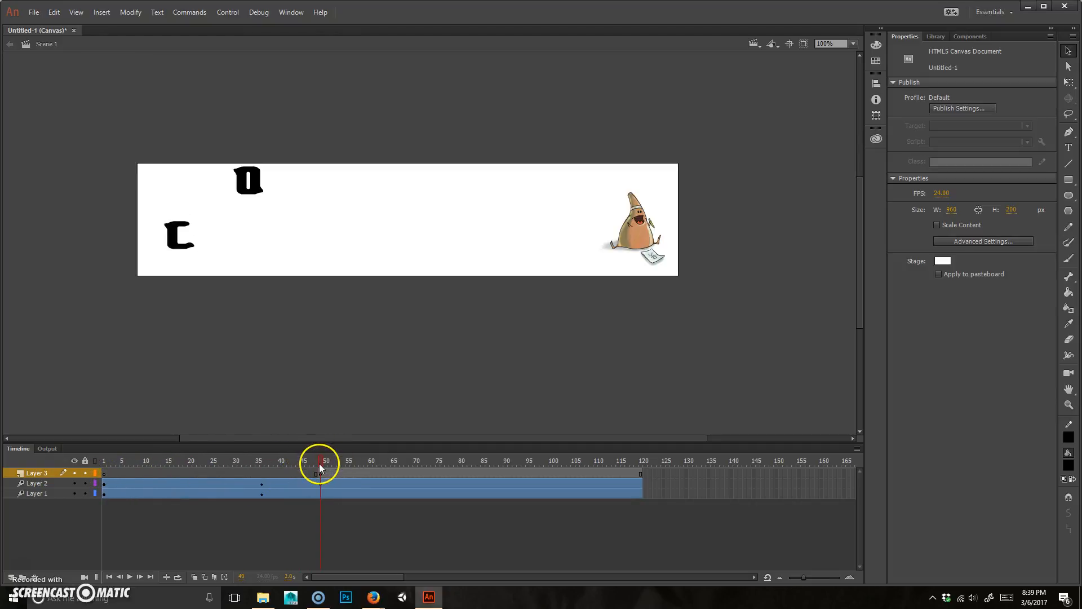
drag(622, 464, 477, 452)
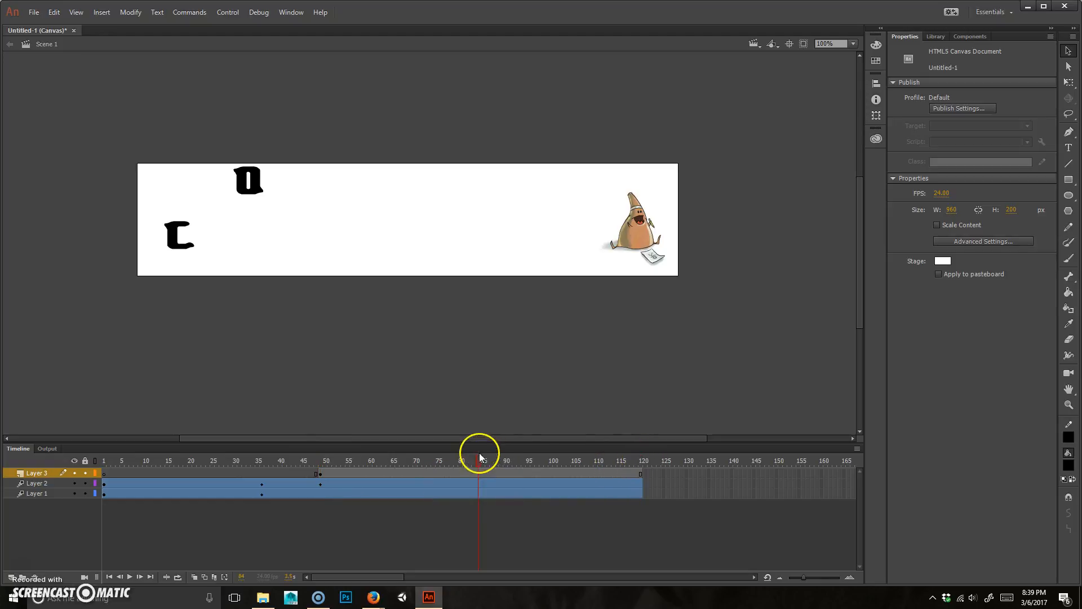
Step: Create a motion tween on Layer 3 and move the letter O above the stage at frame 49
right_click(443, 482)
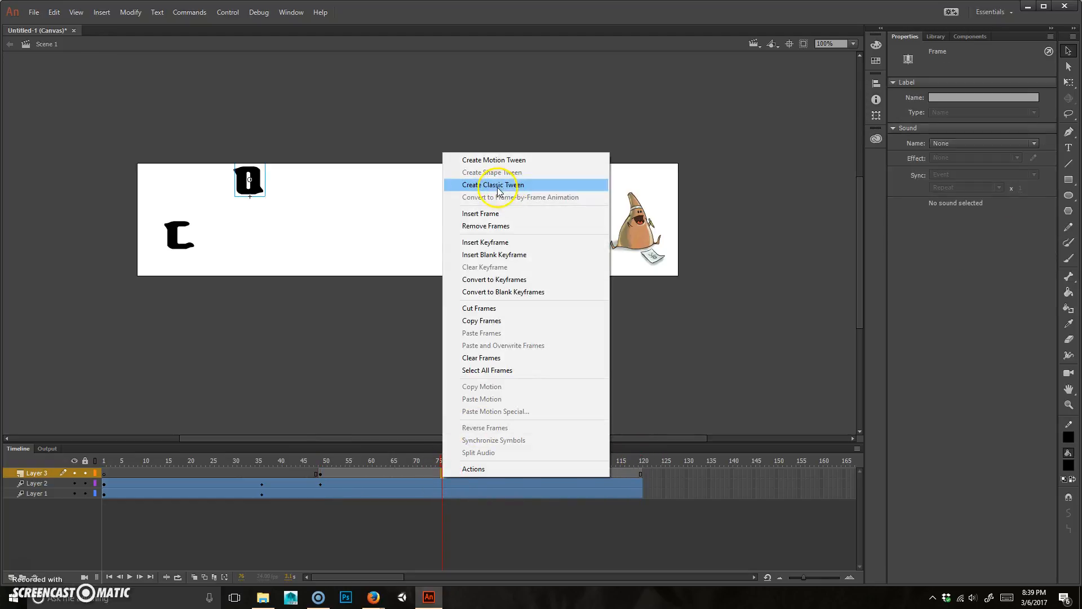
click(513, 163)
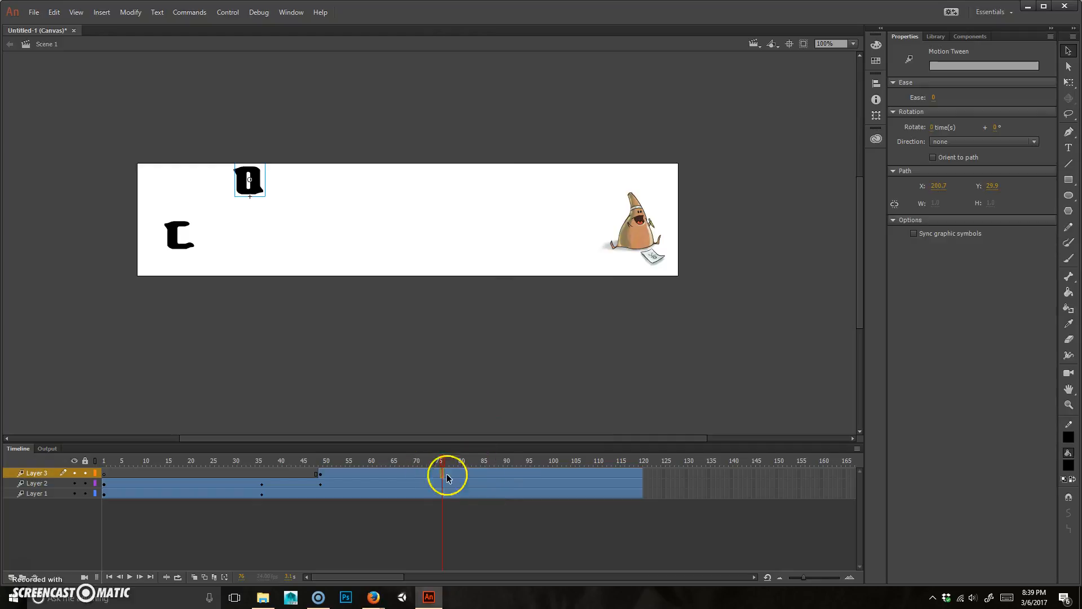
drag(444, 463, 327, 461)
drag(241, 187, 200, 138)
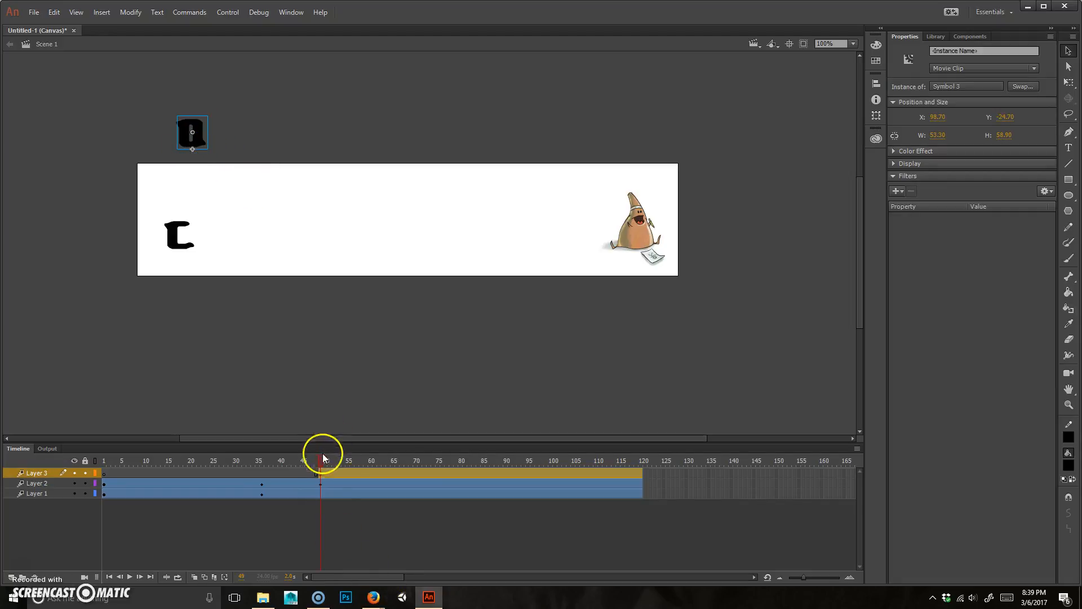
Step: Place the letter O beside the C on the stage at frame 60 and bend its motion path into a curve
drag(322, 459, 367, 471)
click(371, 472)
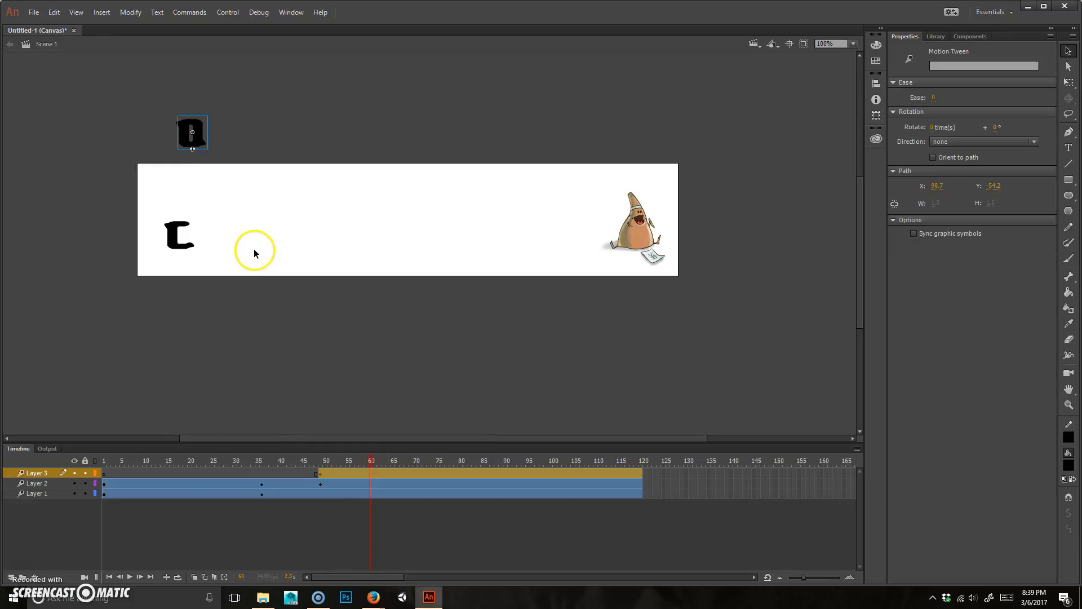
drag(196, 149, 232, 242)
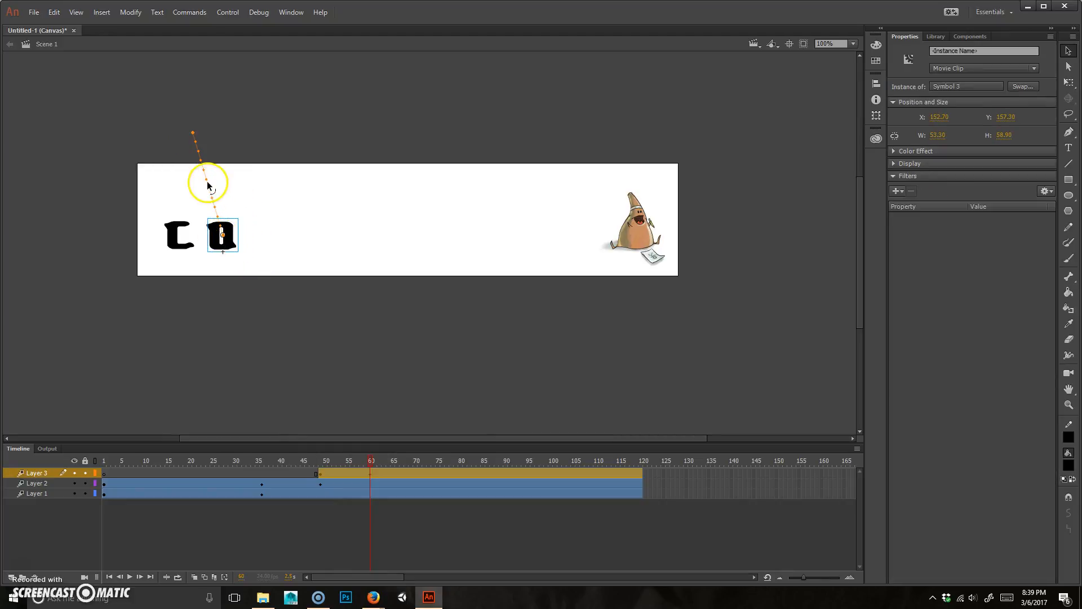
drag(217, 179, 211, 167)
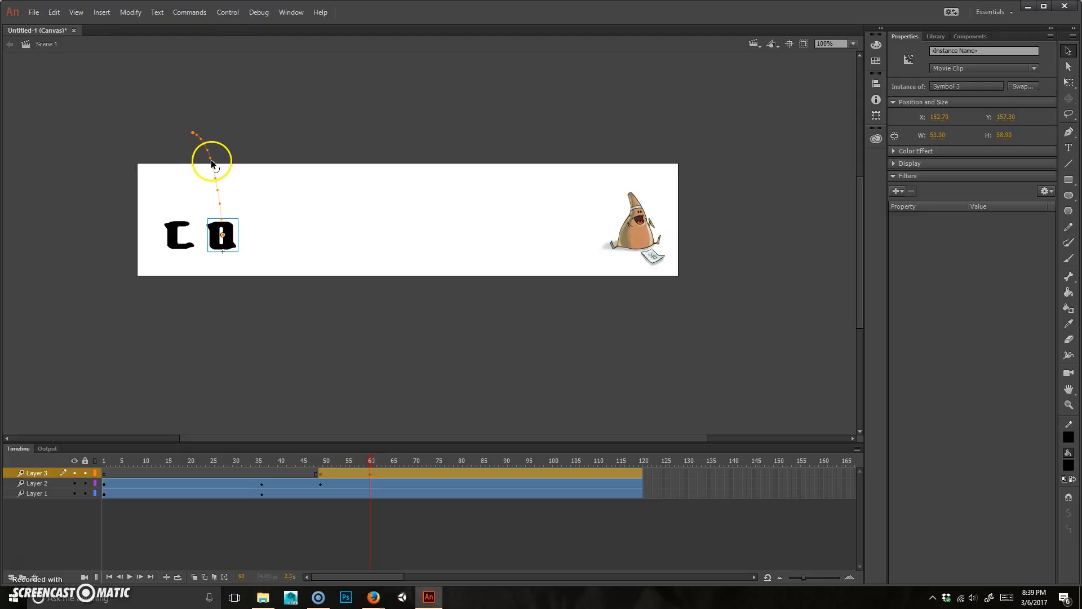
mouse_move(360, 460)
mouse_down()
mouse_move(258, 448)
mouse_move(376, 470)
mouse_up()
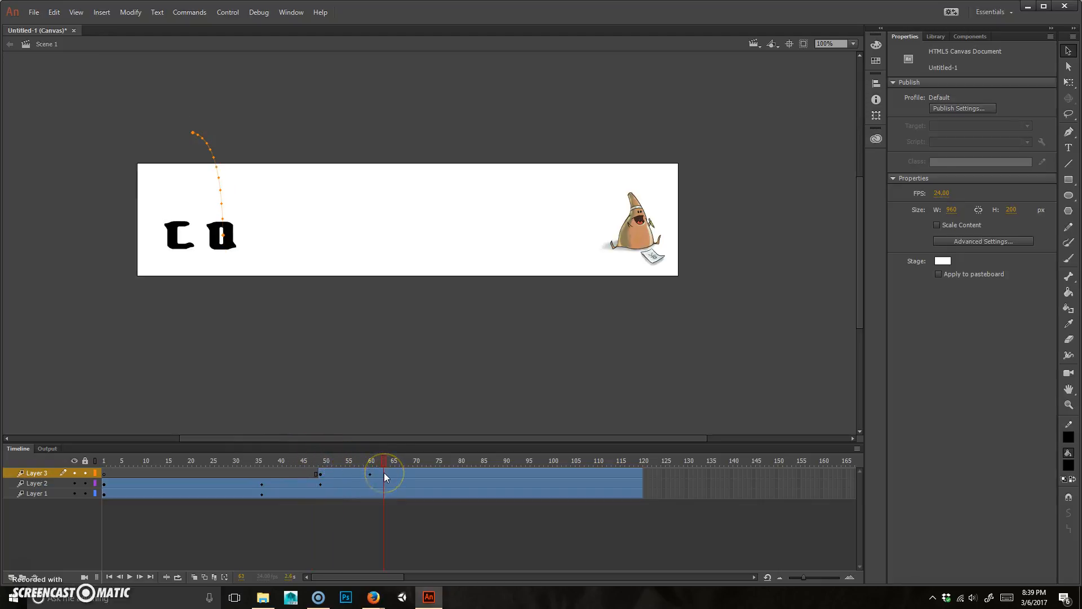
click(384, 472)
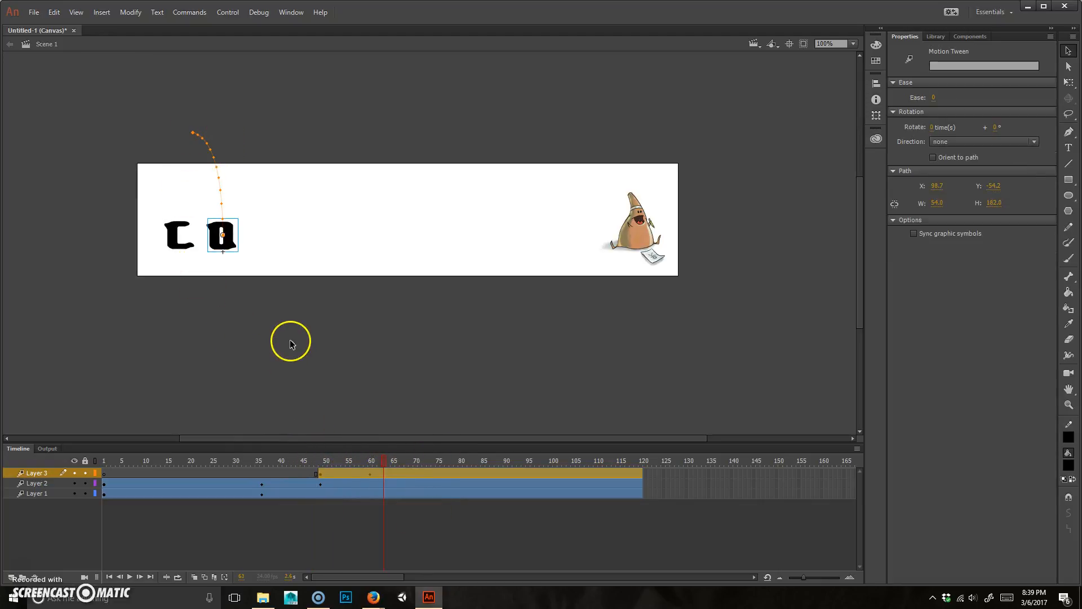
click(338, 510)
mouse_move(372, 460)
mouse_down()
mouse_move(325, 458)
mouse_move(370, 461)
mouse_up()
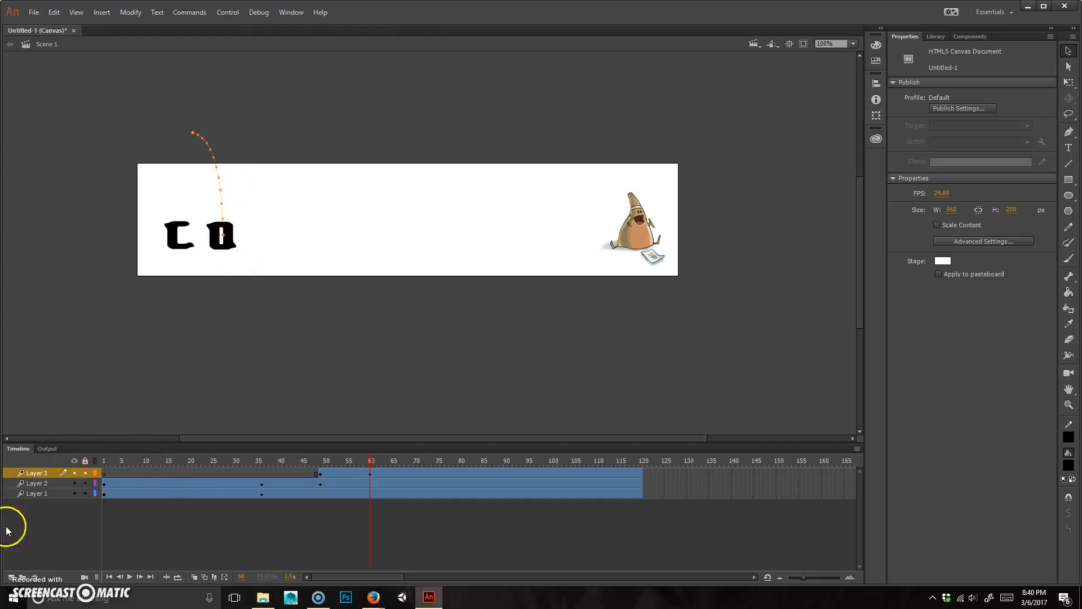
Step: Add Layer 4, create a static text letter n in it, and position the letter just above the stage
click(11, 579)
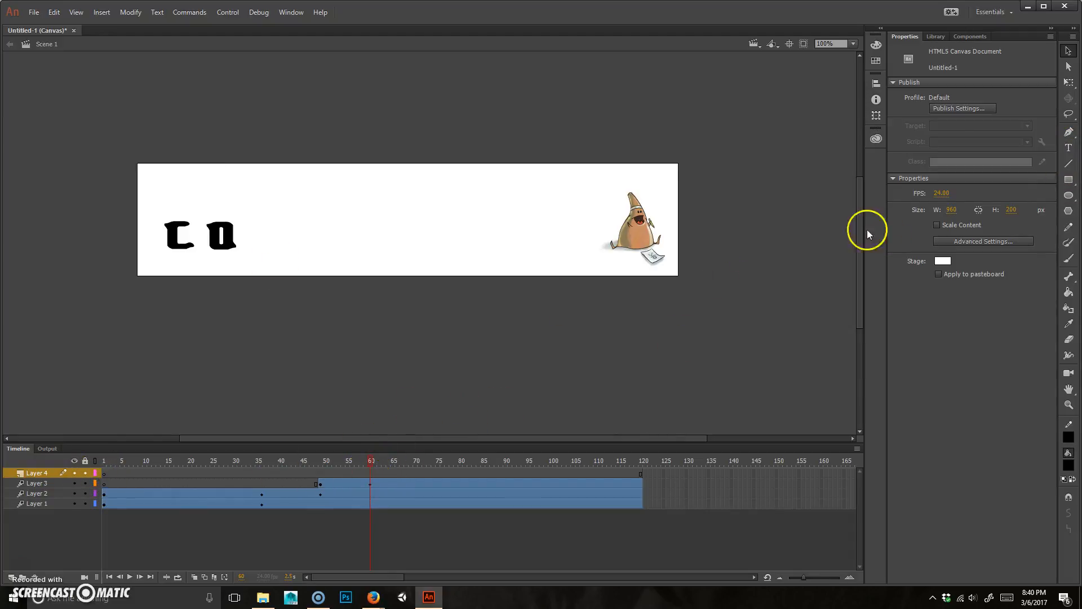
click(1068, 147)
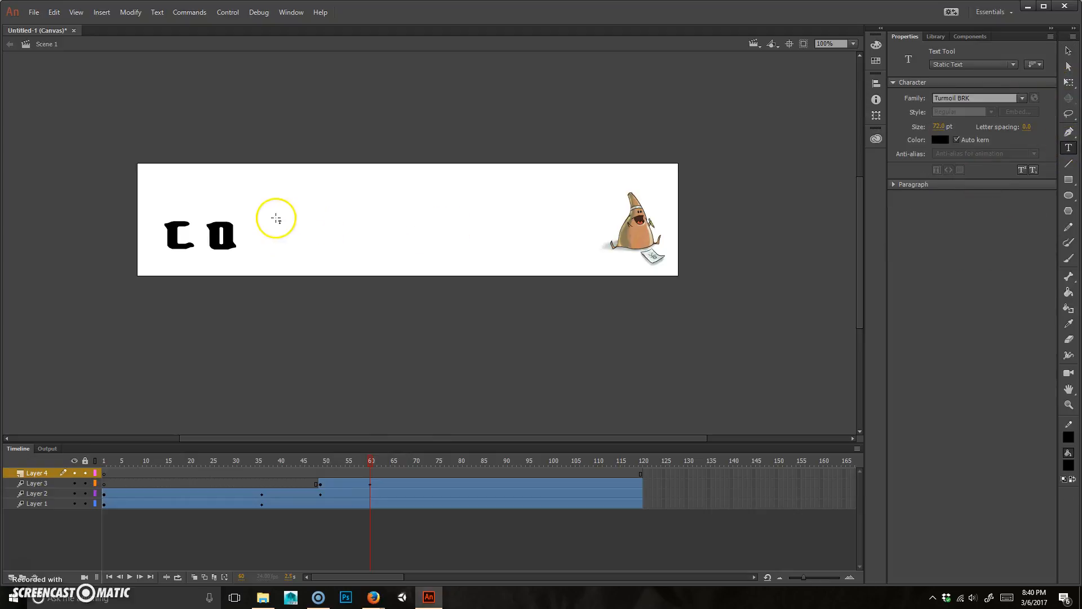
drag(292, 213, 322, 241)
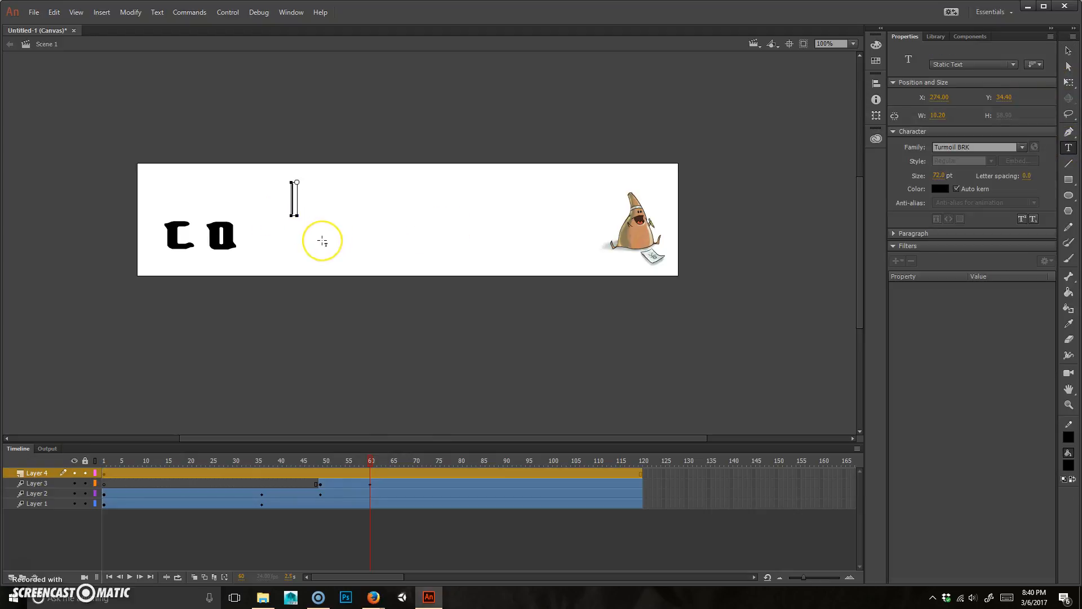
text(n)
click(1069, 51)
drag(315, 206, 256, 147)
Step: Convert the letter n to a movie clip symbol and nudge it slightly above the stage
right_click(255, 146)
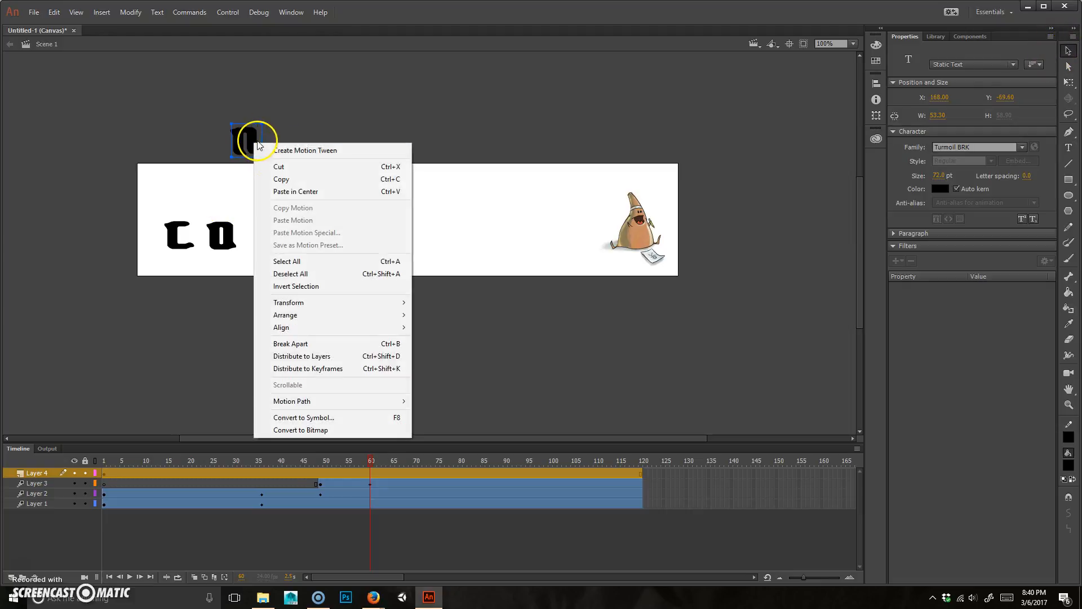
click(350, 419)
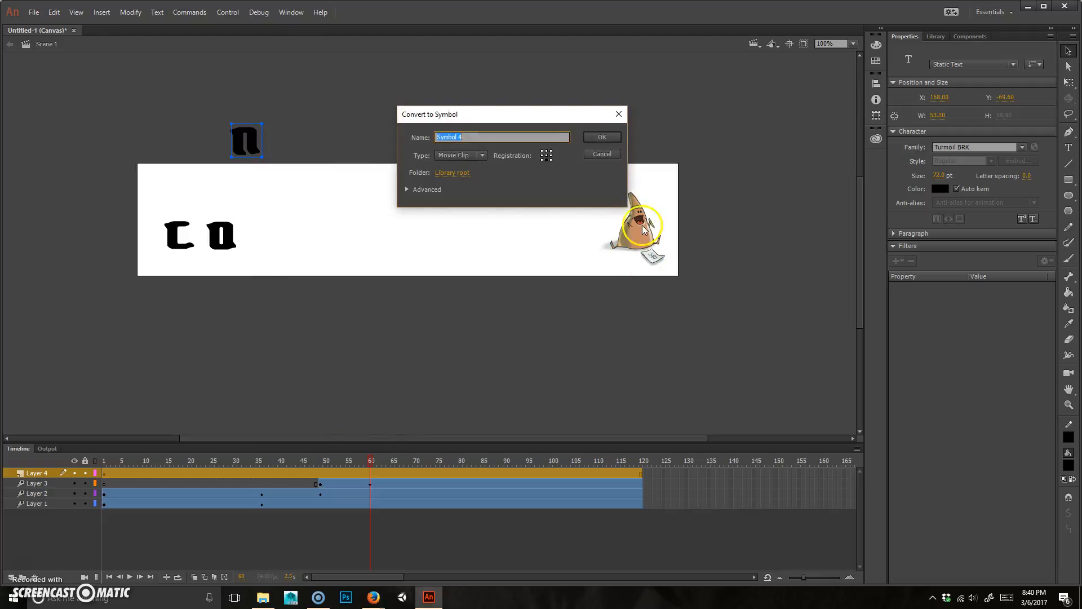
click(614, 137)
mouse_move(251, 151)
mouse_down()
mouse_move(227, 146)
mouse_move(253, 148)
mouse_up()
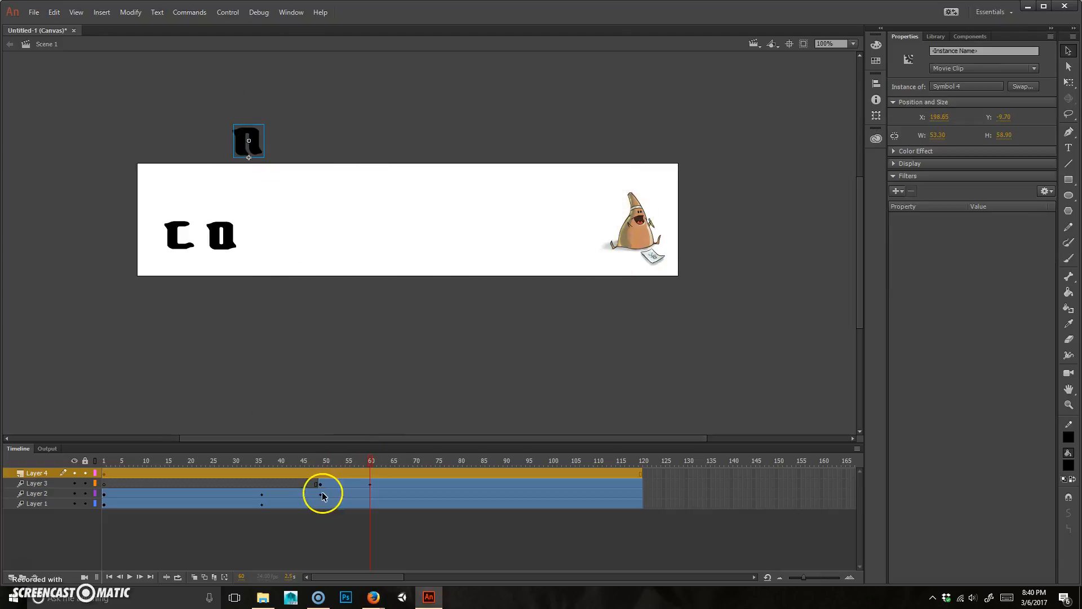
click(229, 568)
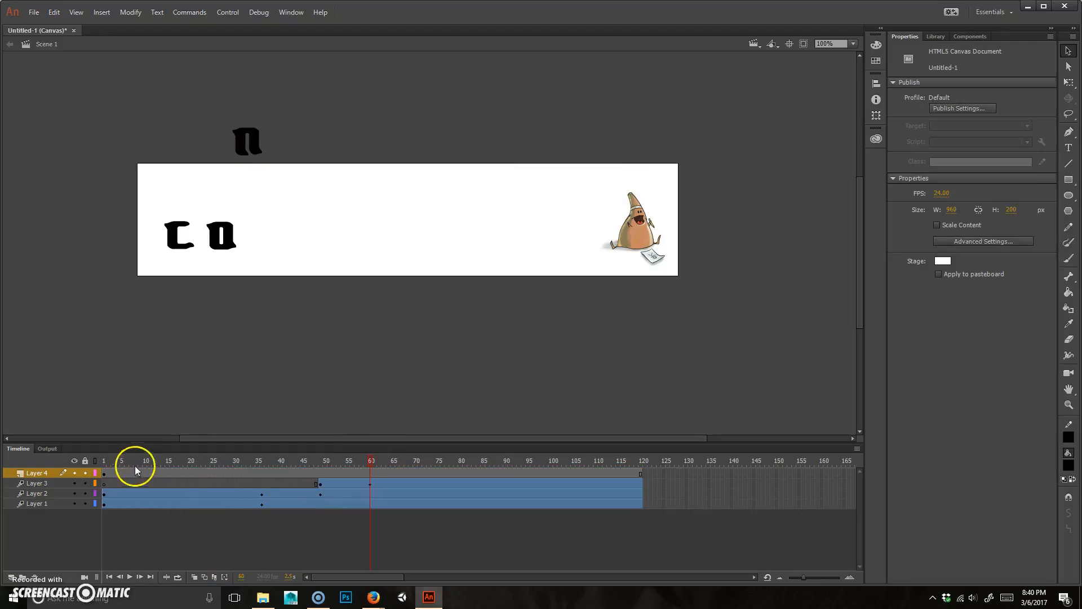
Step: Move Layer 4's starting keyframe to frame 60 and create a motion tween on the span that follows it
click(104, 475)
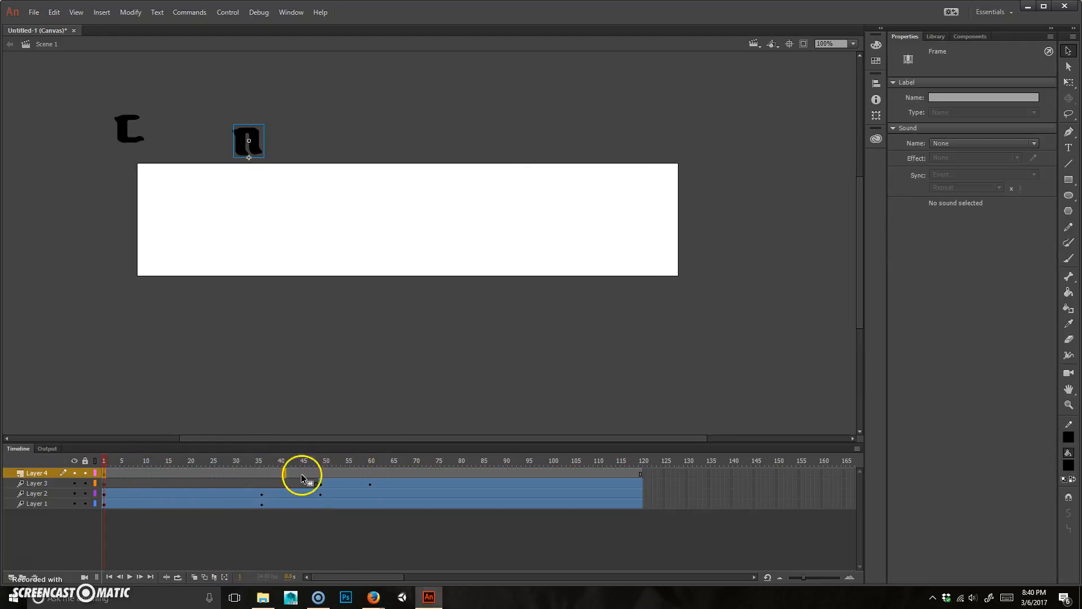
click(370, 472)
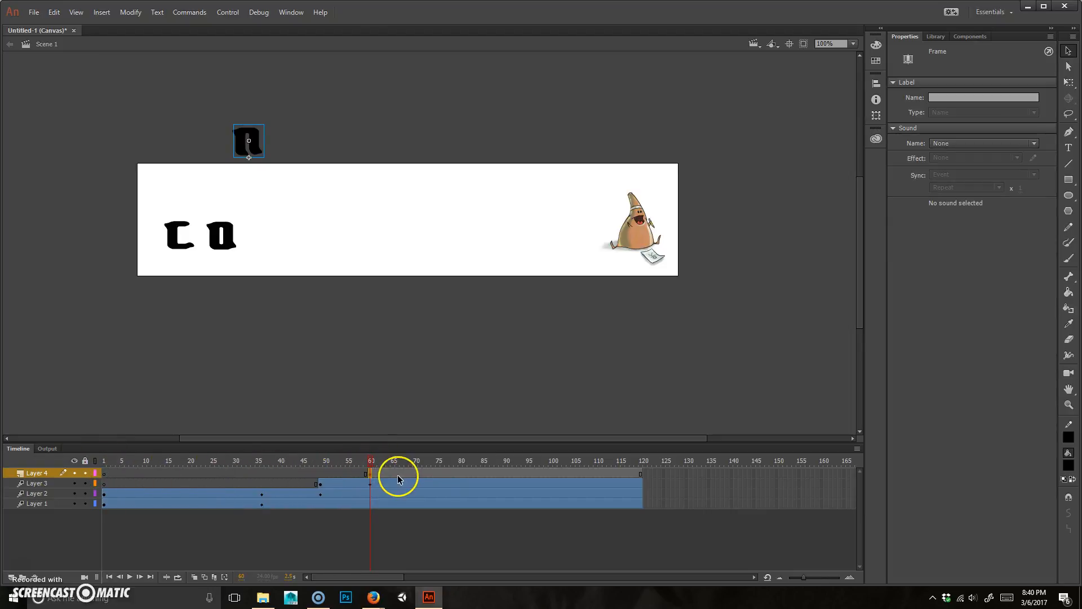
right_click(424, 474)
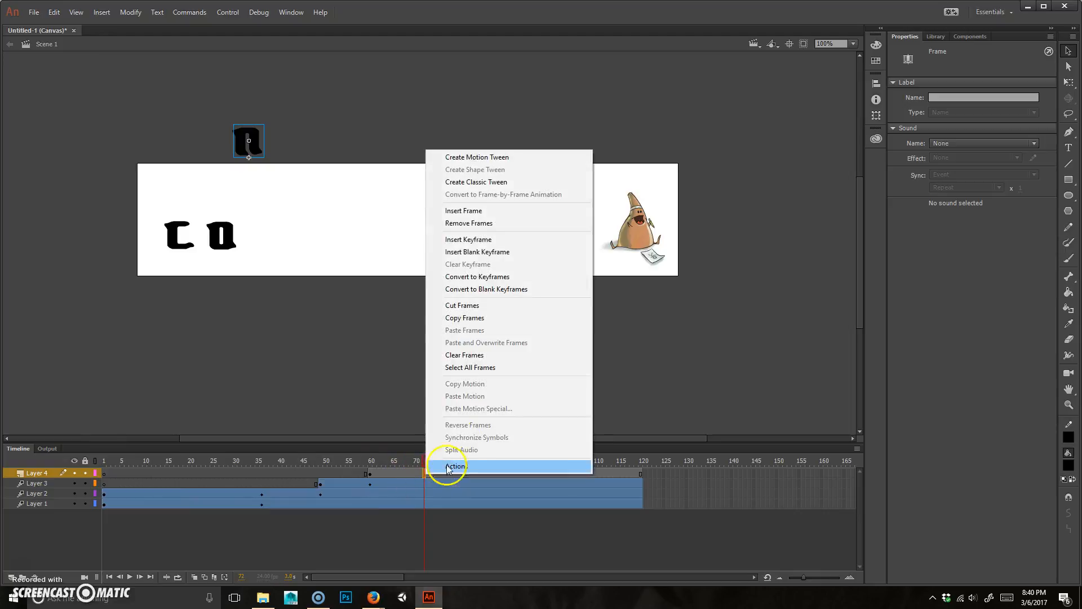
click(496, 157)
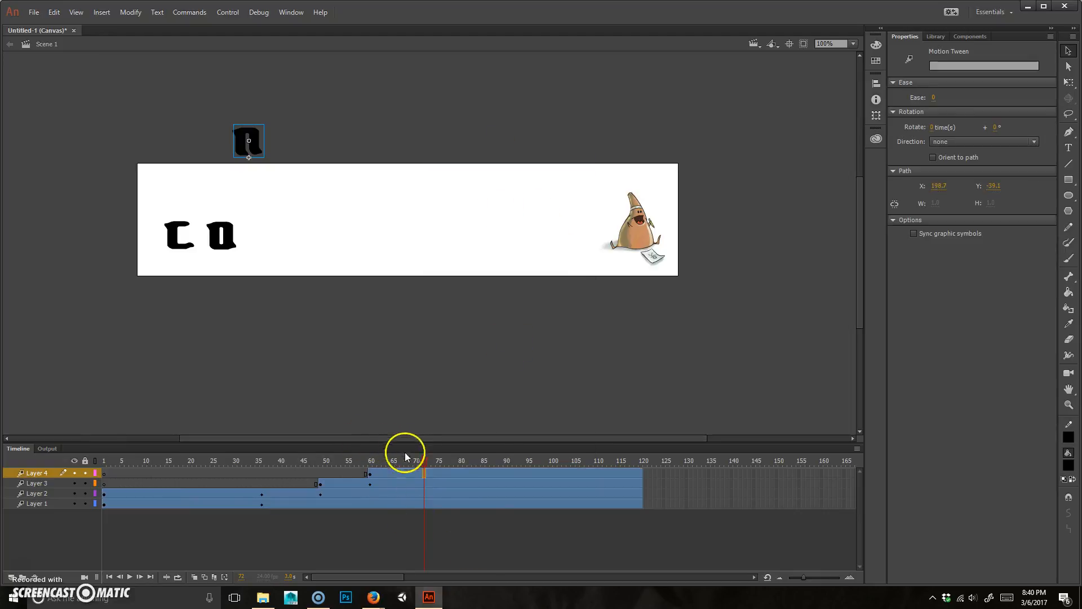
Step: Place the letter n beside the O on the stage at frame 72 and bend its motion path into a curve
click(421, 465)
click(426, 473)
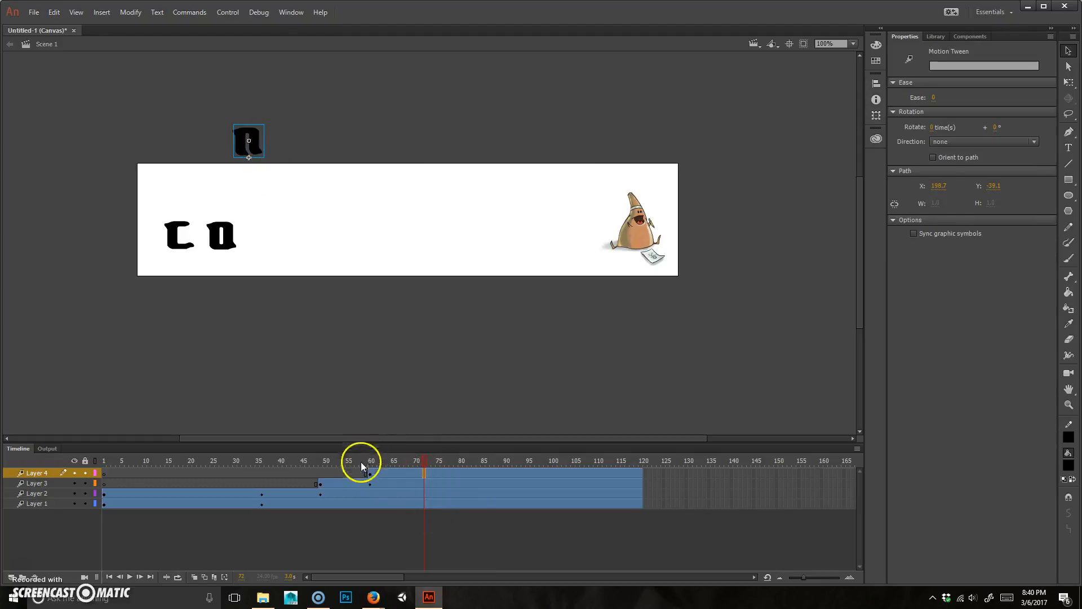
drag(252, 130, 274, 228)
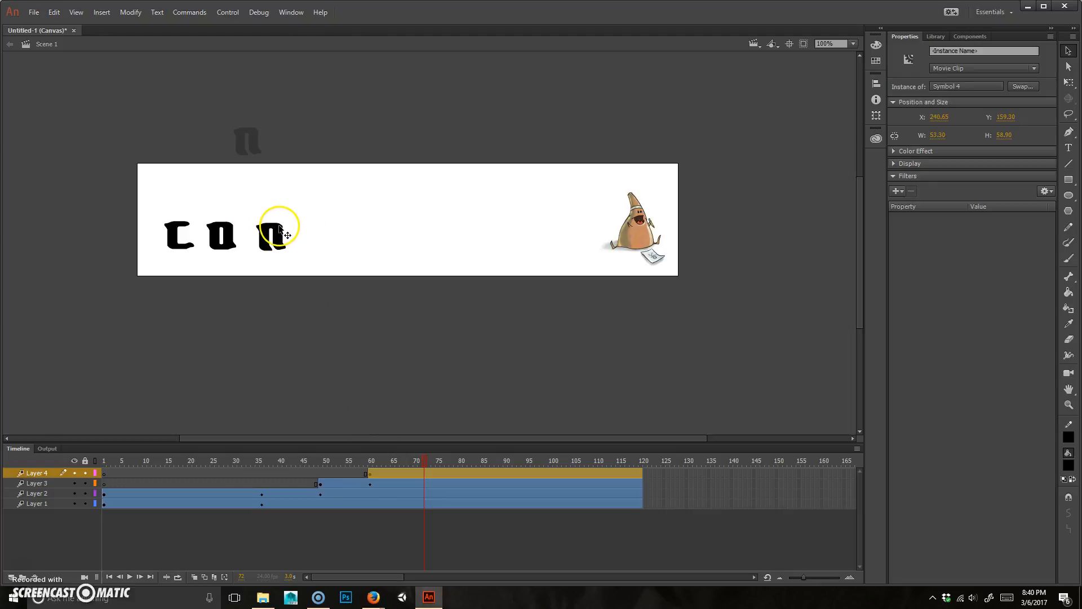
drag(281, 227, 282, 228)
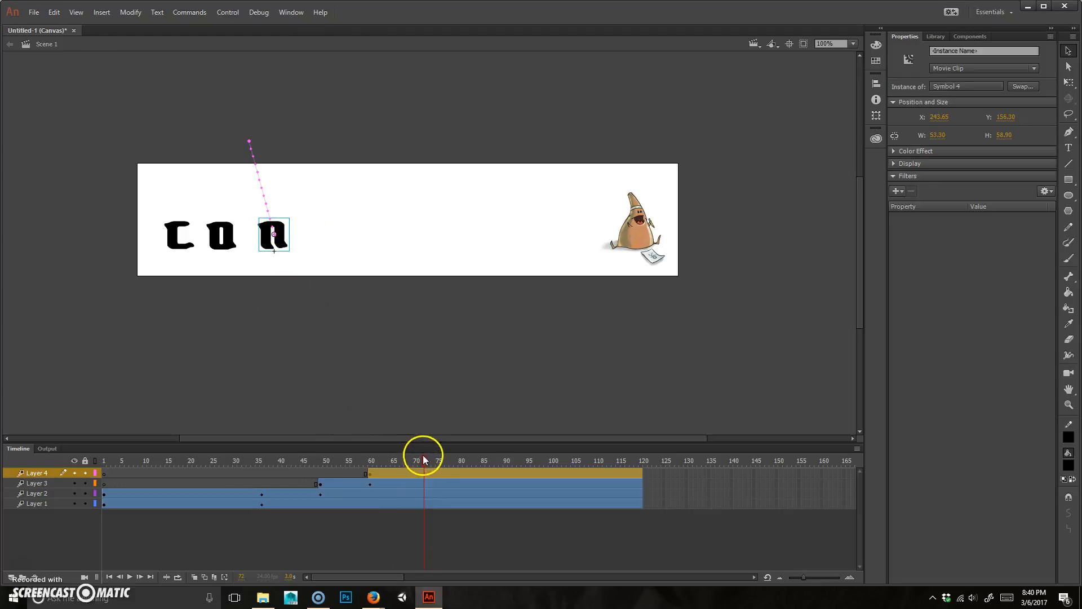
drag(263, 191, 271, 179)
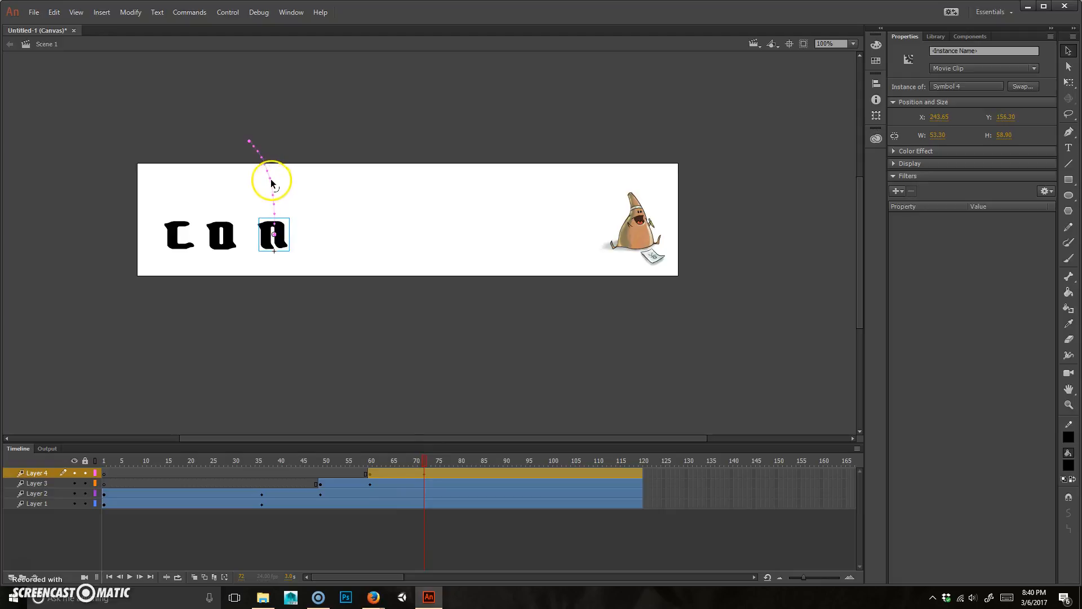
Step: Shift the letter n toward the O at frame 67 to add a bend in the middle of its motion path
drag(422, 459, 403, 477)
mouse_move(271, 177)
mouse_down()
mouse_move(251, 169)
mouse_move(251, 181)
mouse_up()
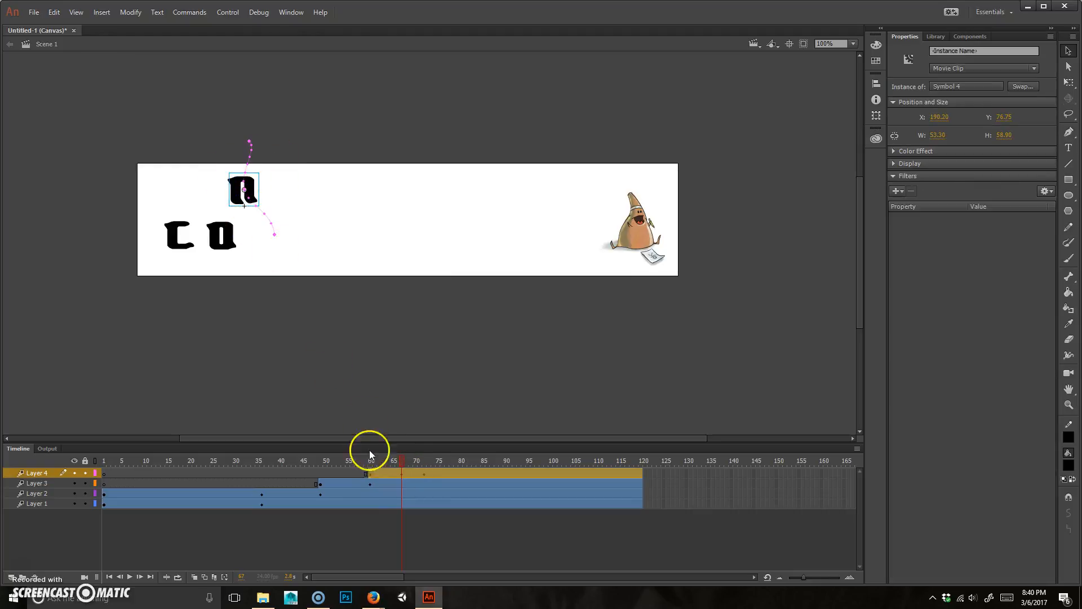
mouse_move(393, 459)
mouse_down()
mouse_move(428, 468)
mouse_move(379, 459)
mouse_up()
click(403, 472)
click(243, 184)
drag(245, 194, 243, 206)
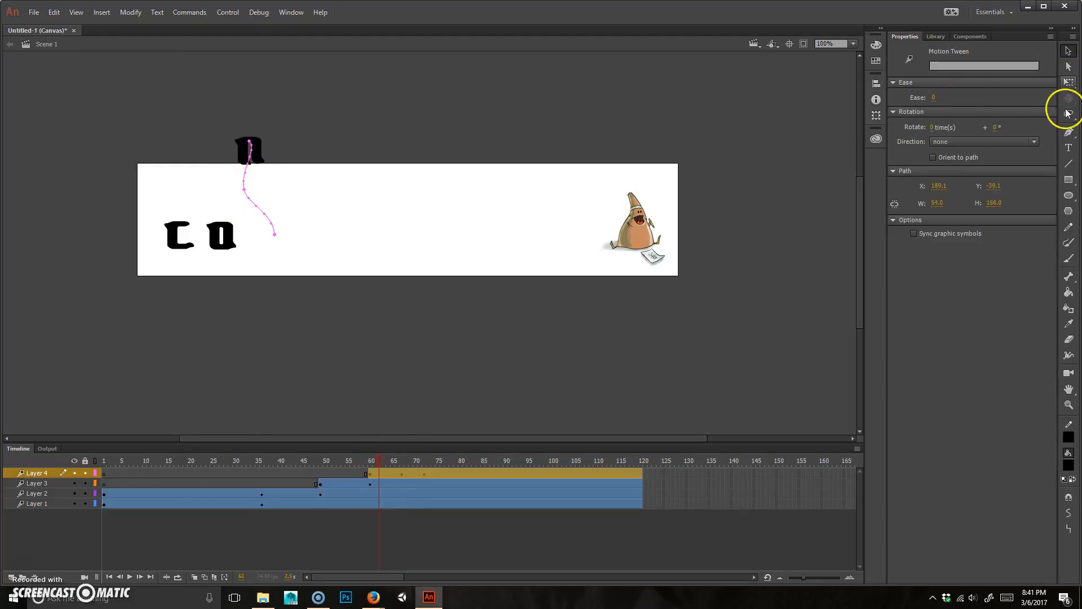
Step: Convert the middle anchor point of the letter n's motion path to a corner and move it down toward the O
click(1067, 66)
drag(219, 206, 300, 189)
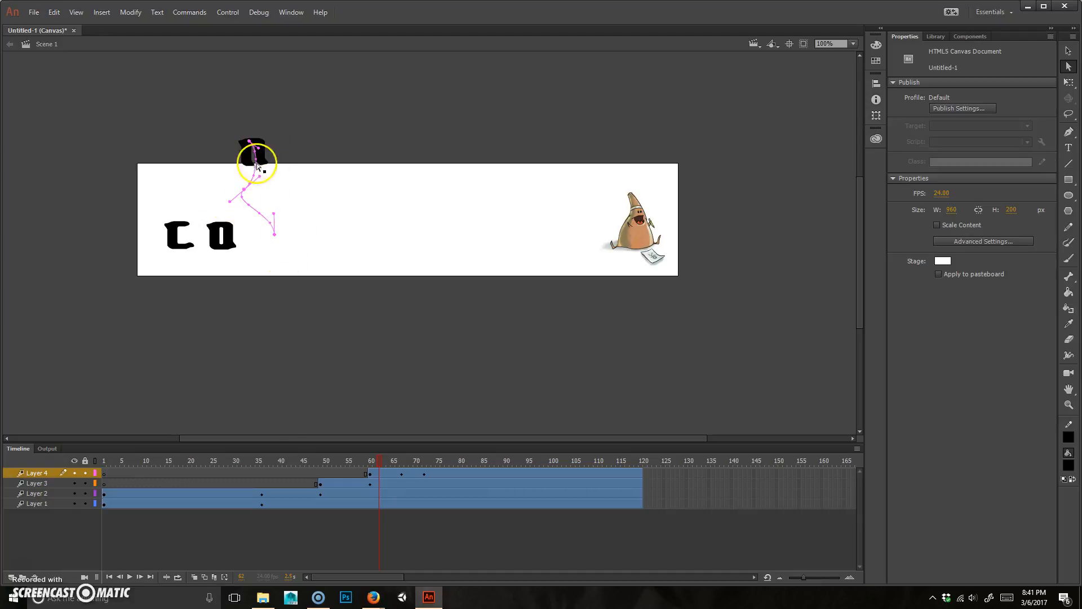
drag(1068, 132, 961, 170)
drag(244, 194, 245, 195)
click(1068, 66)
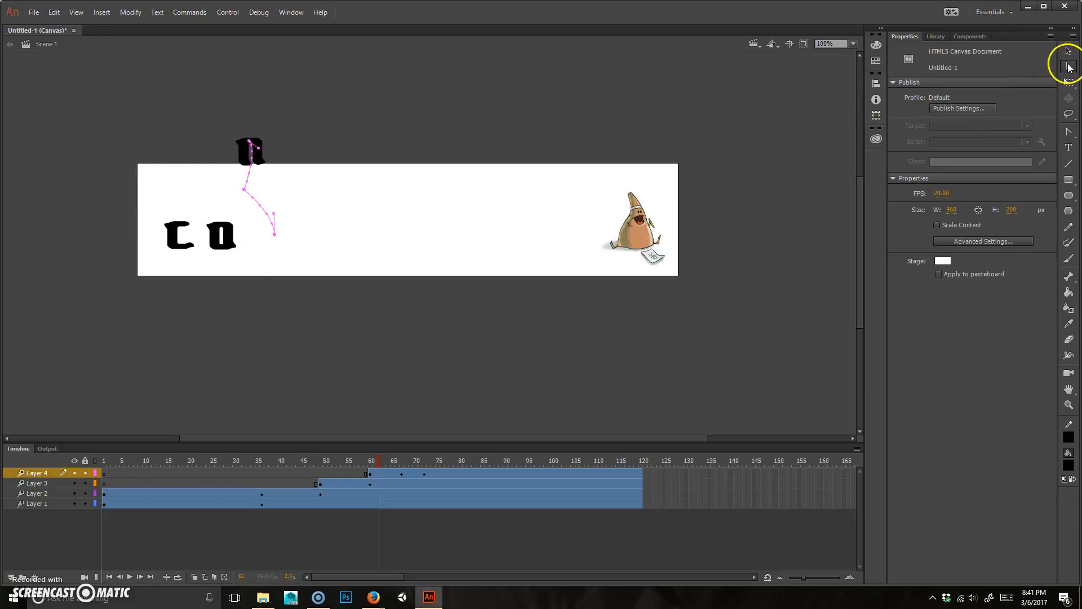
mouse_move(242, 193)
mouse_down()
mouse_move(233, 194)
mouse_move(246, 188)
mouse_up()
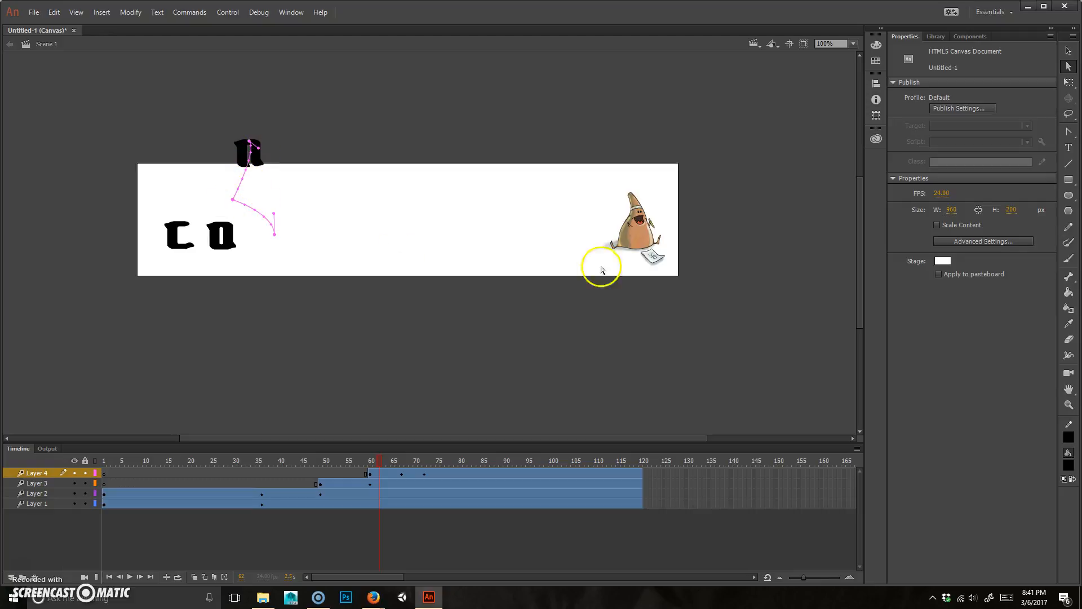
click(1068, 131)
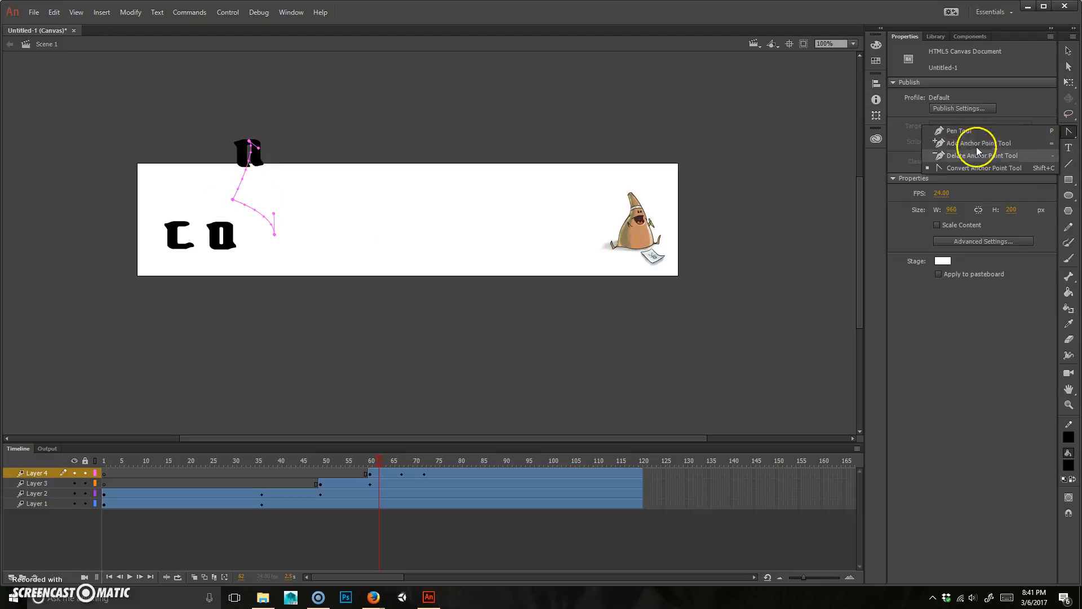
click(976, 142)
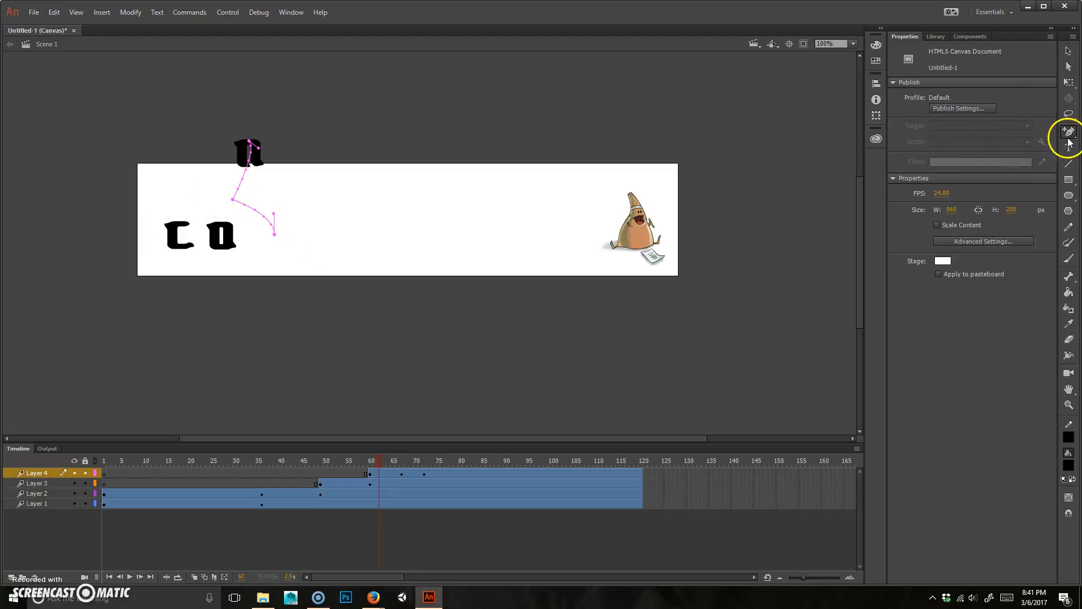
click(1067, 52)
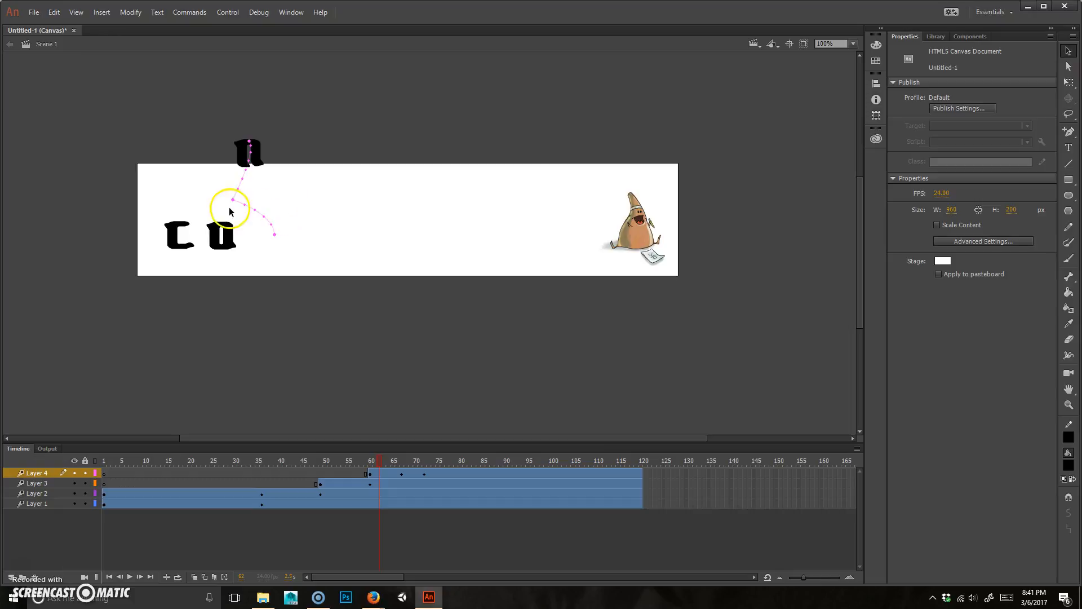
Step: Scrub through the letter n's tween and play the animation back from the beginning to check the motion
drag(381, 464, 428, 464)
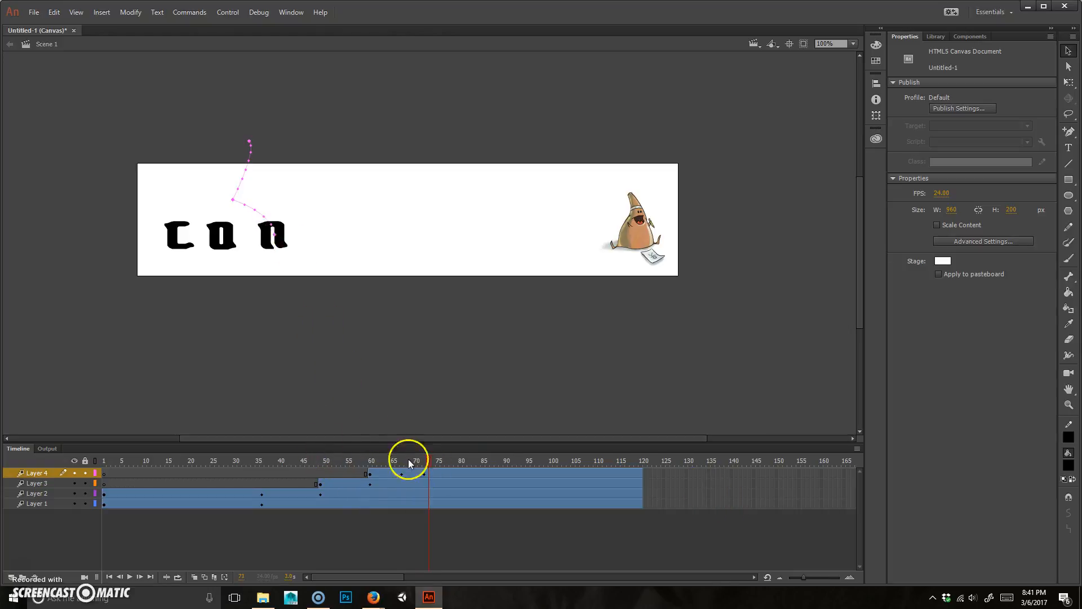
click(369, 458)
key(Return)
click(369, 464)
drag(370, 465, 22, 451)
key(Return)
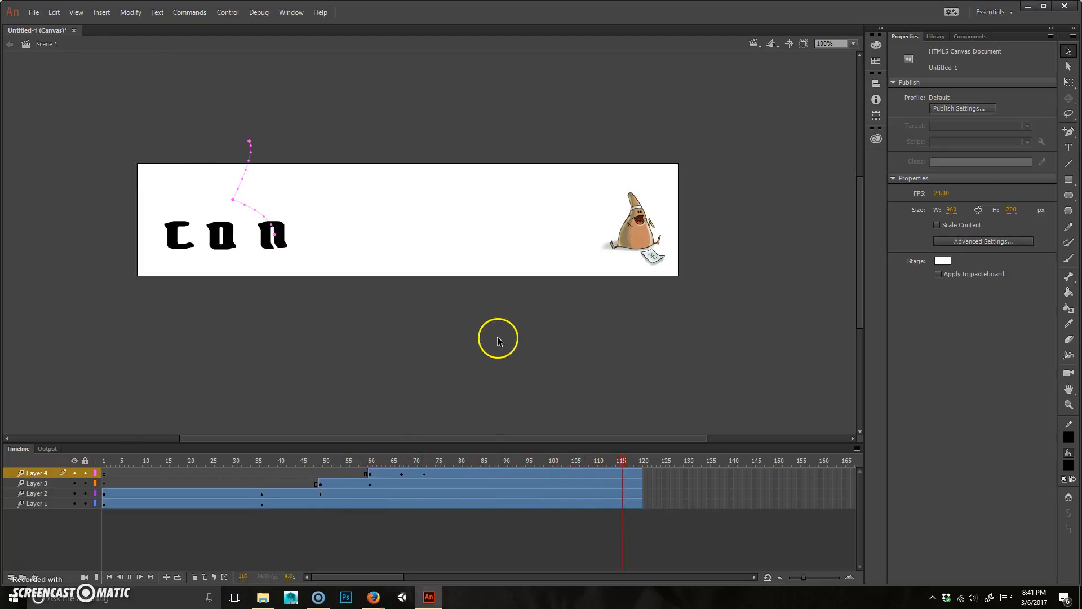
Step: Add a new layer and place the letter E on the stage as 72 pt Turmoil BRK static text
click(435, 462)
click(1069, 146)
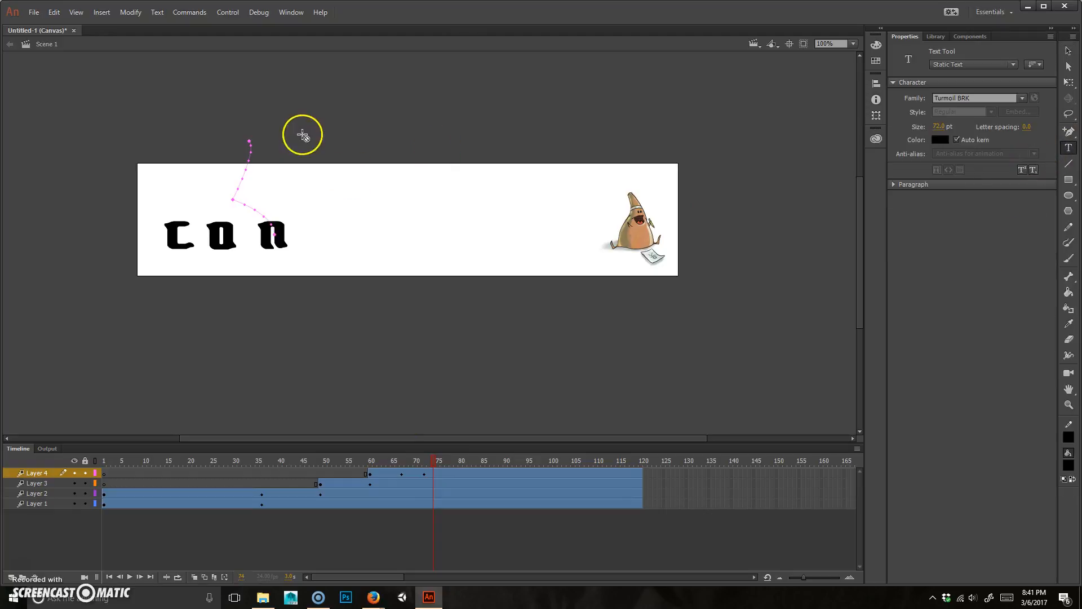
click(10, 578)
click(363, 195)
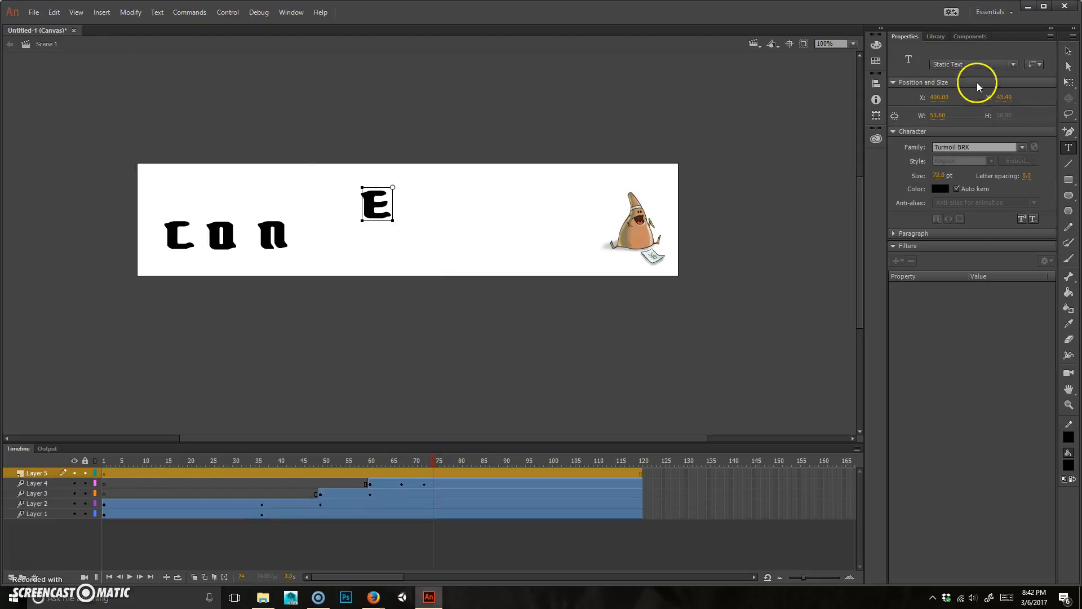
Step: Convert the letter E to a movie clip symbol and move it above the banner, up and to the right of the n
click(1069, 52)
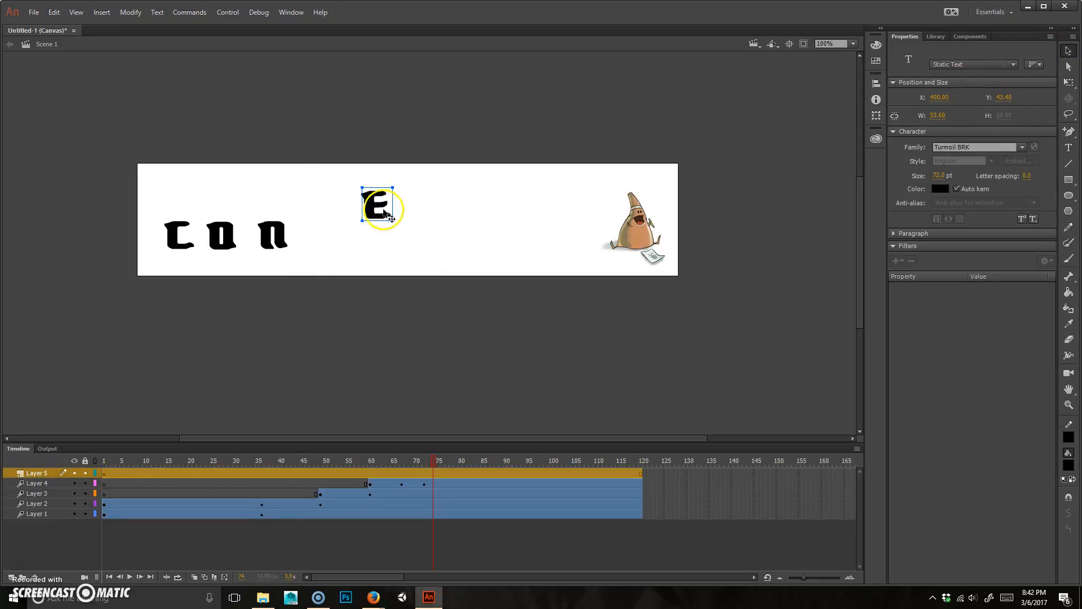
right_click(376, 204)
click(429, 478)
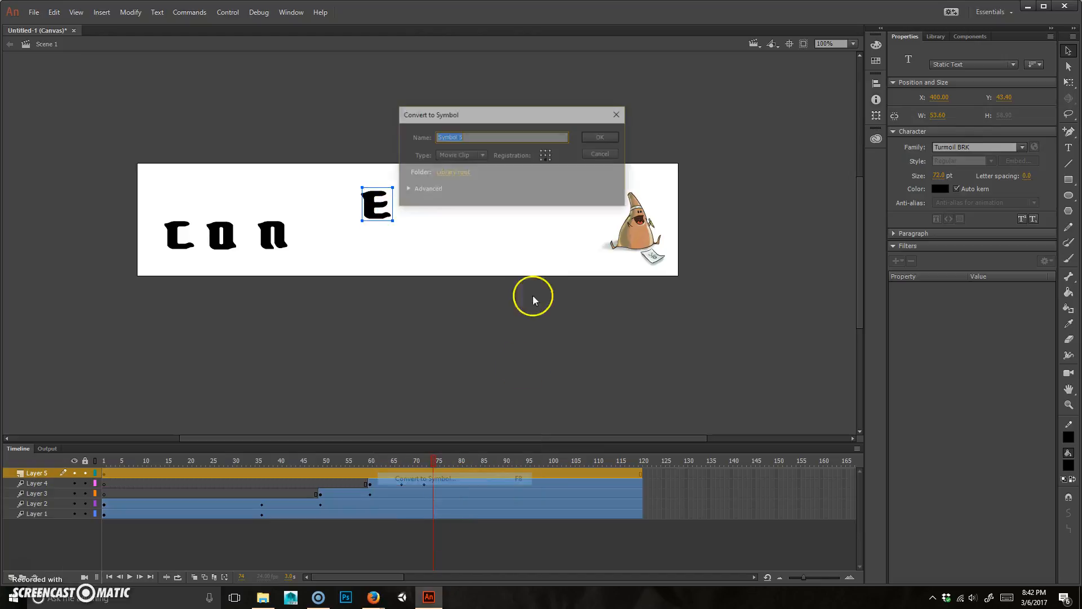
click(600, 130)
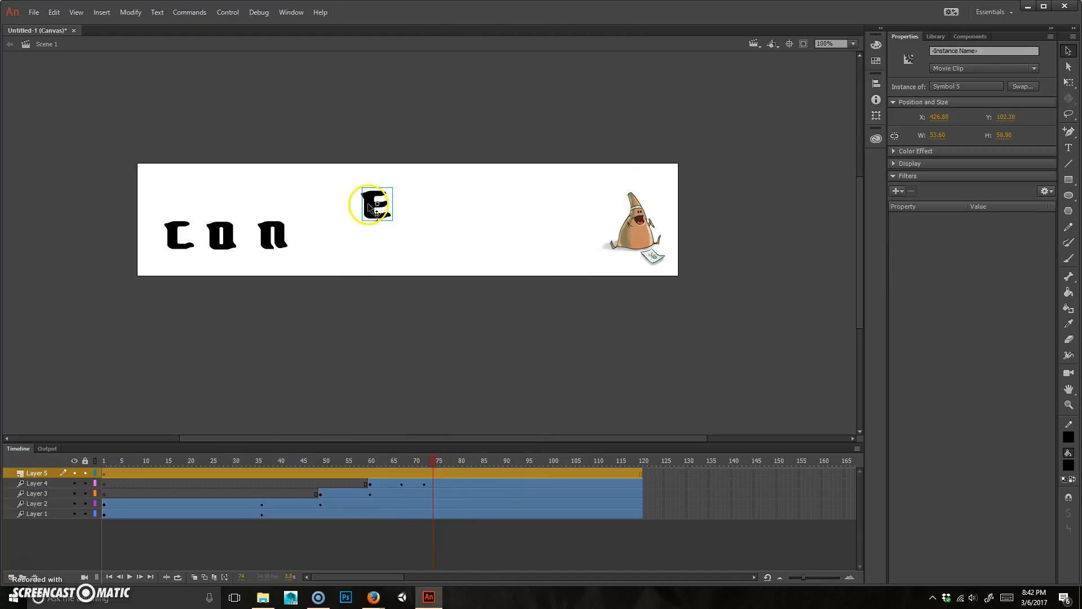
drag(372, 211, 299, 143)
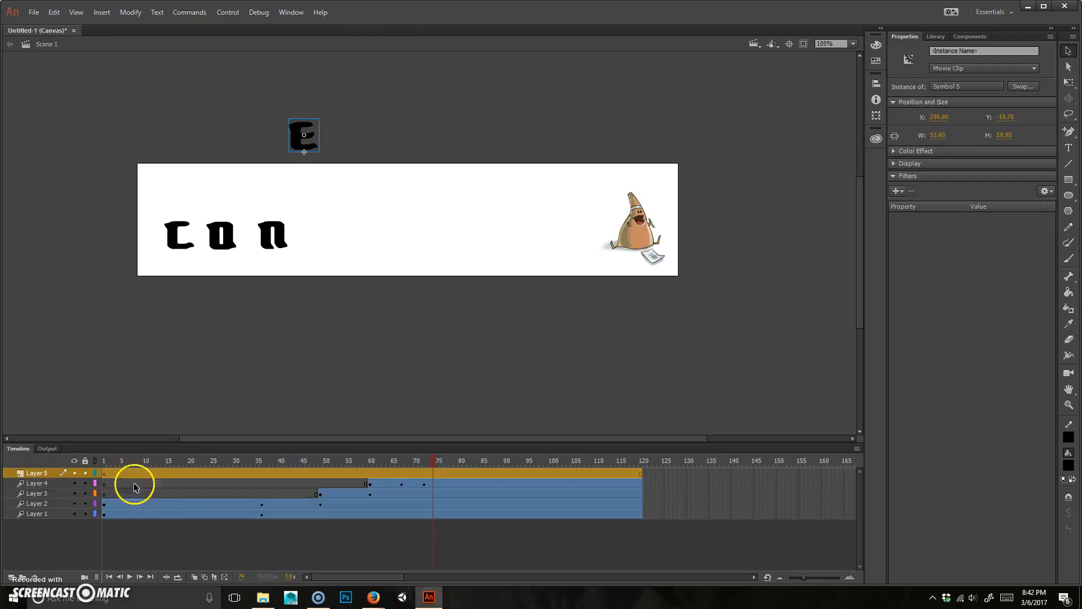
Step: Move the letter E layer's first keyframe to frame 72 and create a motion tween from it
click(102, 473)
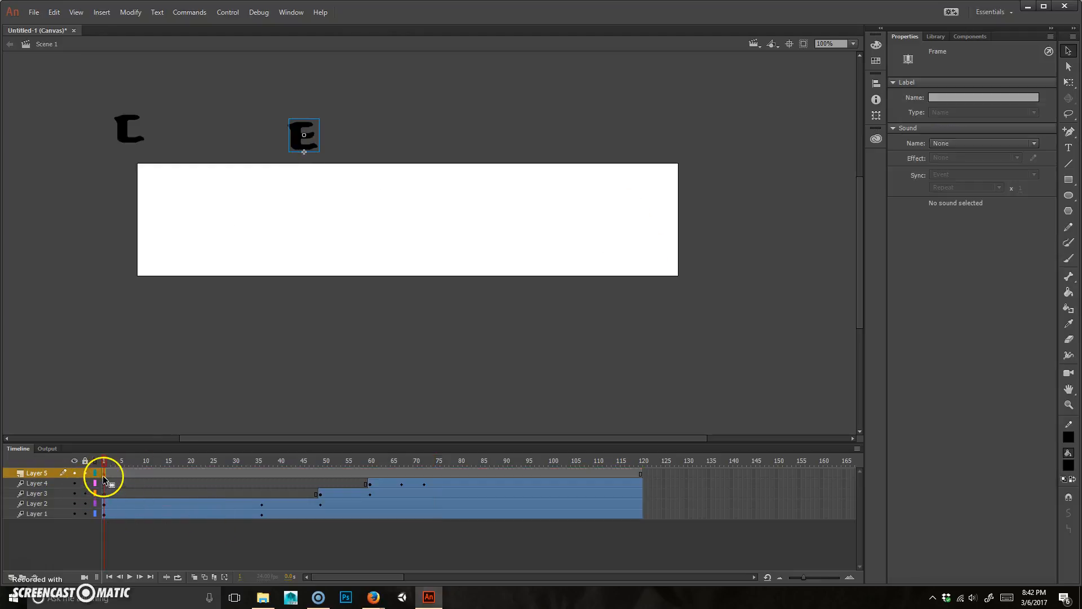
drag(248, 465, 423, 474)
click(460, 461)
right_click(483, 473)
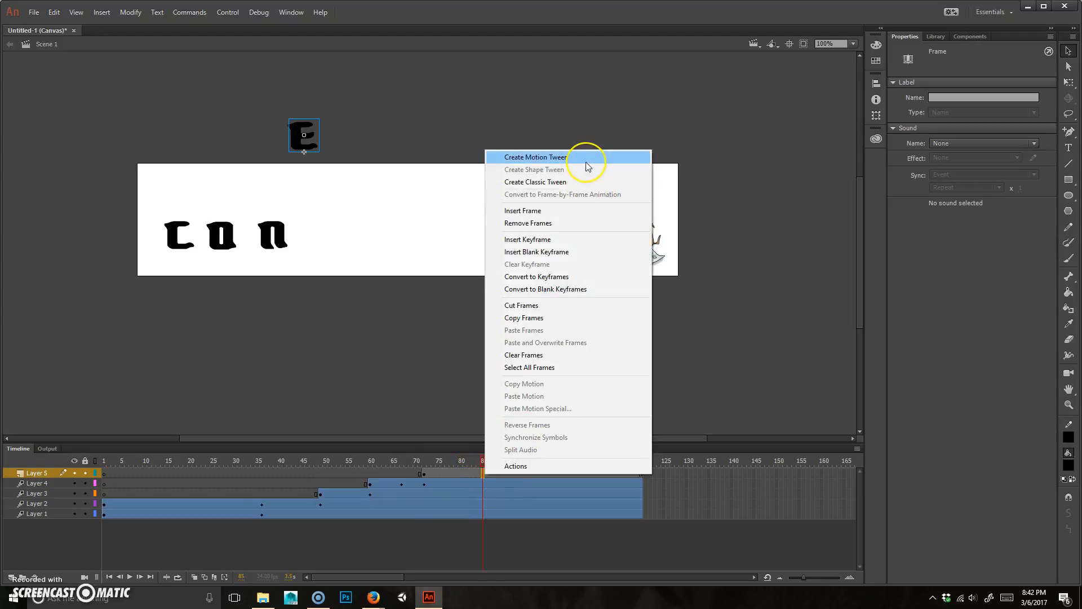
click(586, 158)
Step: Place the letter E beside the n on the stage at frame 84 and bend its motion path into a curve
click(475, 465)
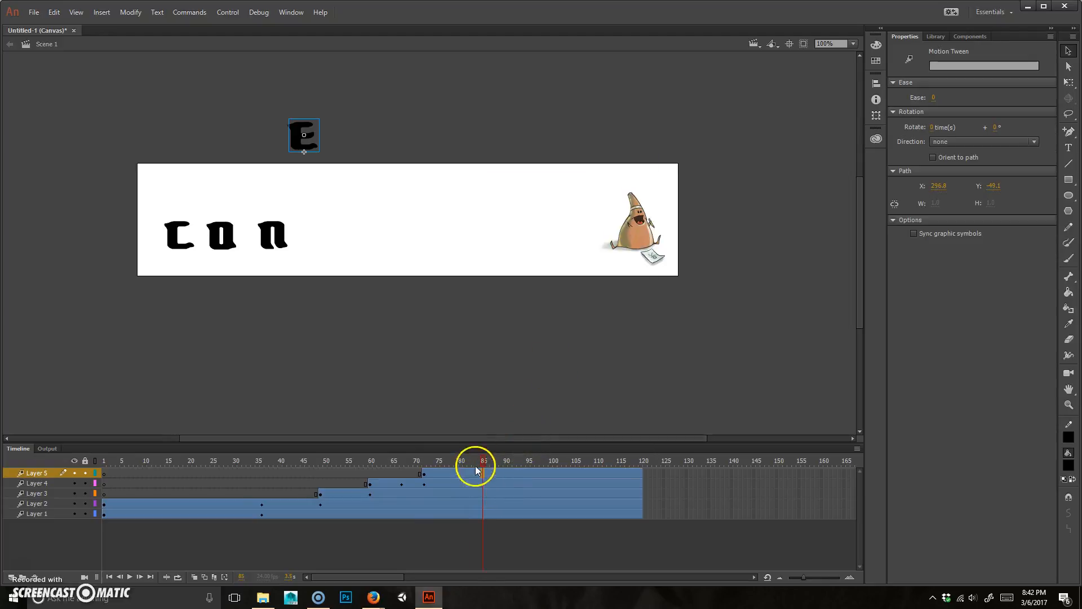
drag(474, 471, 481, 471)
drag(295, 126, 316, 230)
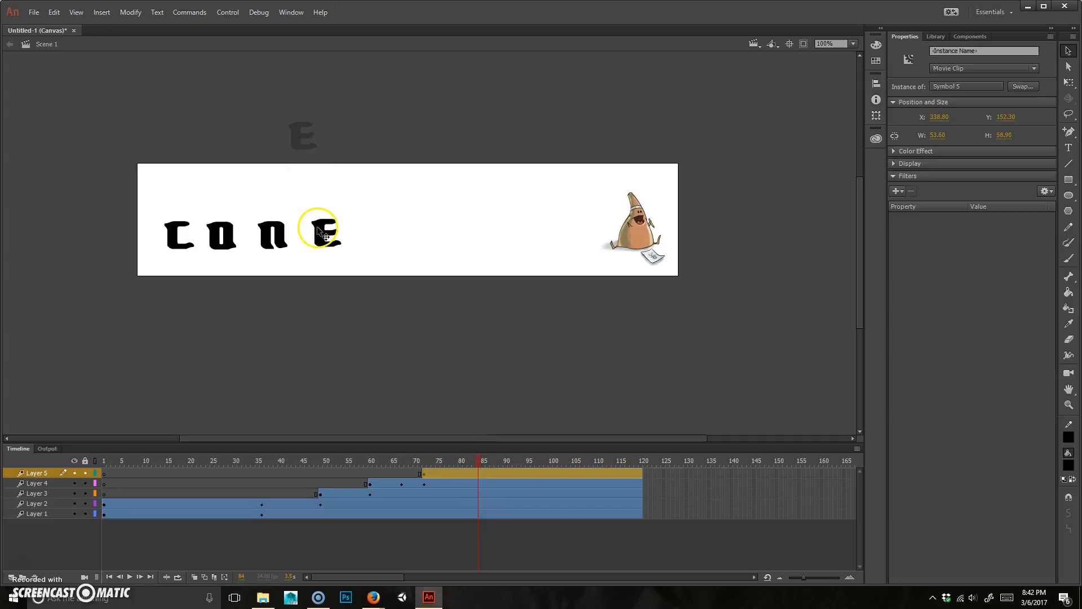
drag(309, 188, 274, 181)
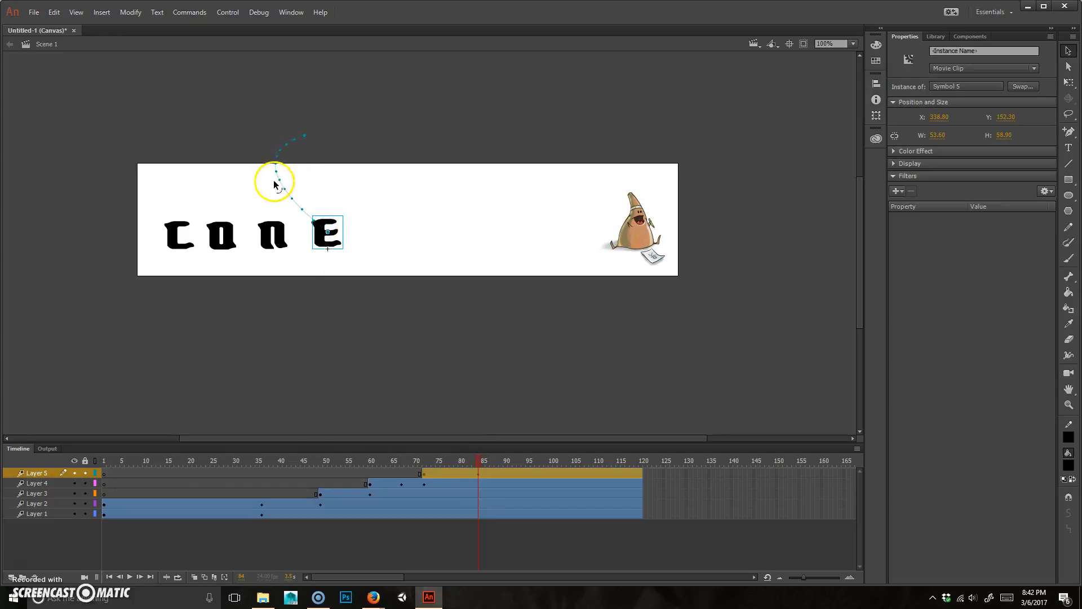
Step: Scrub through the letter E's tween, test the movie in the browser and return to the timeline
drag(476, 461, 455, 445)
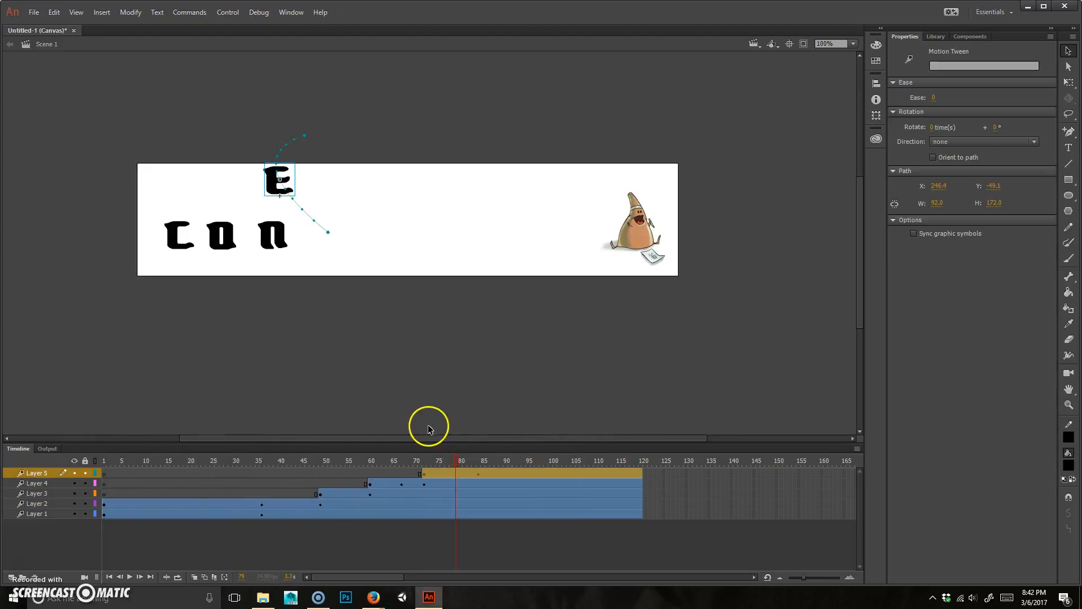
key(ctrl+Return)
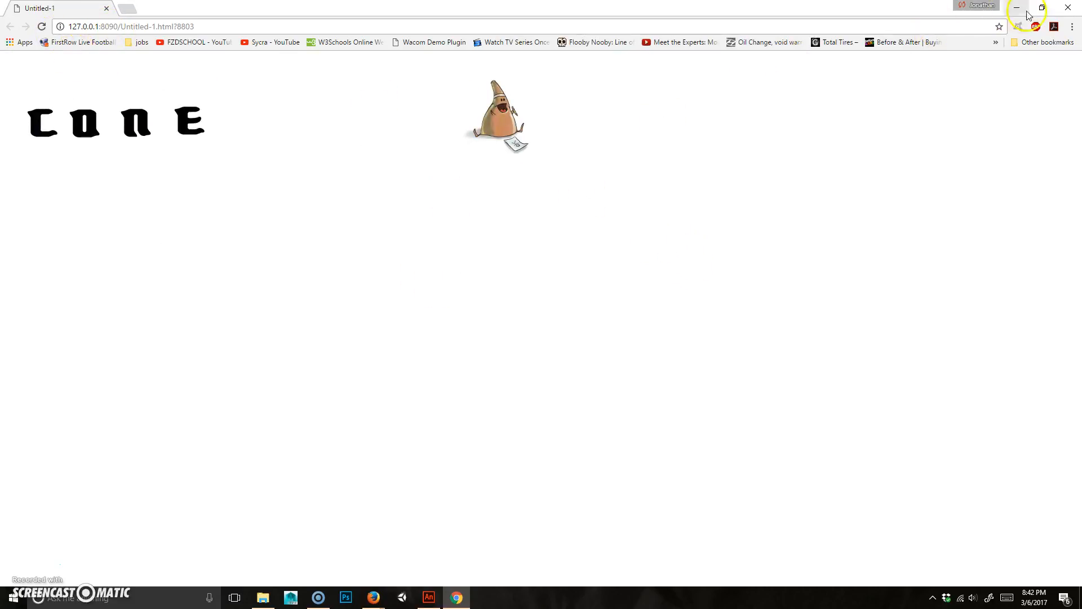
click(1068, 7)
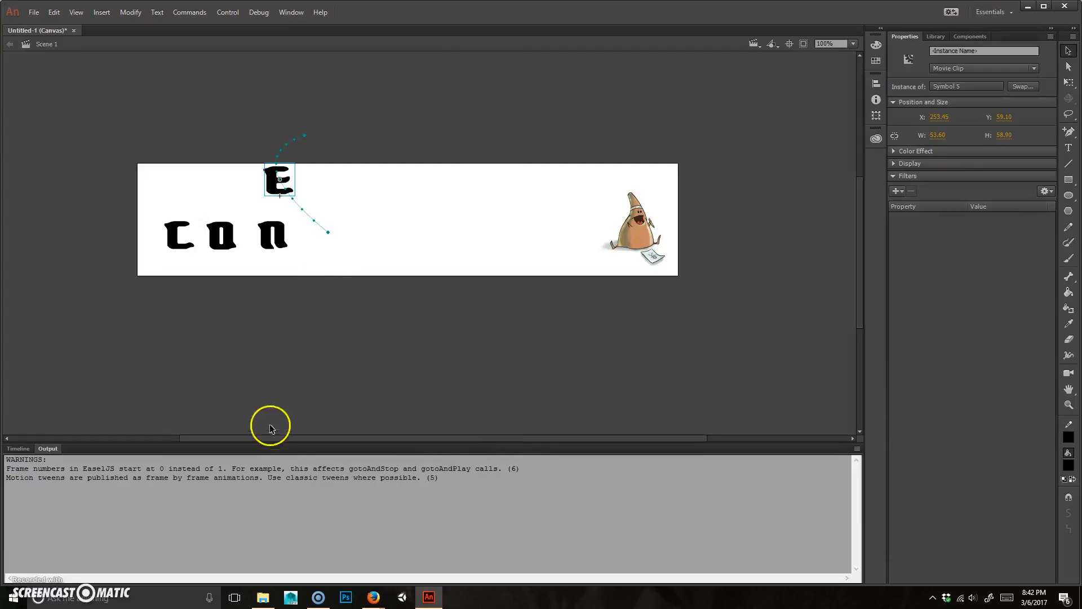
click(18, 448)
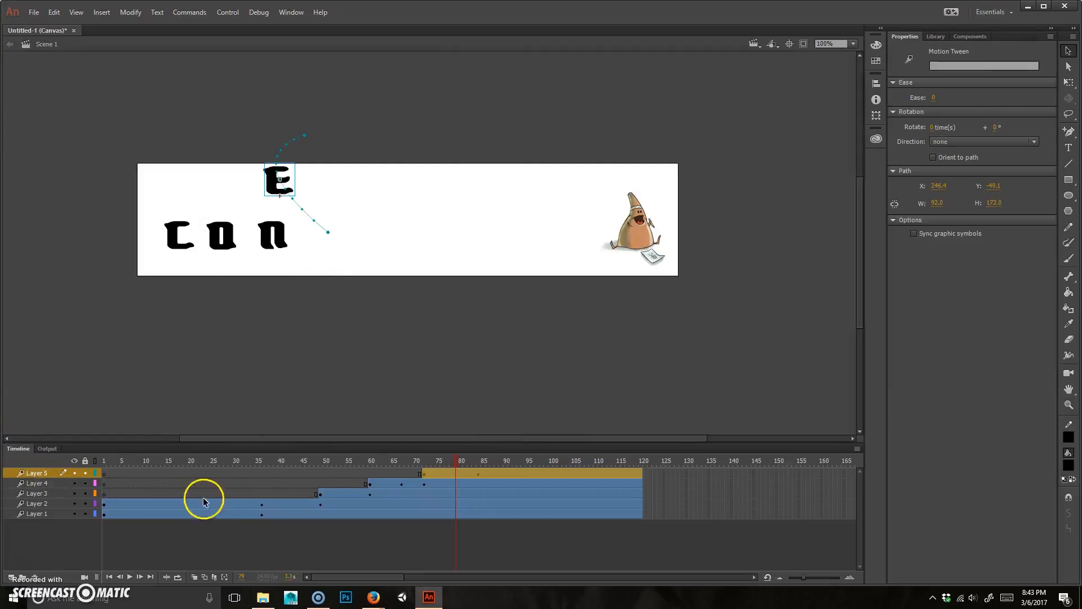
click(638, 474)
click(637, 472)
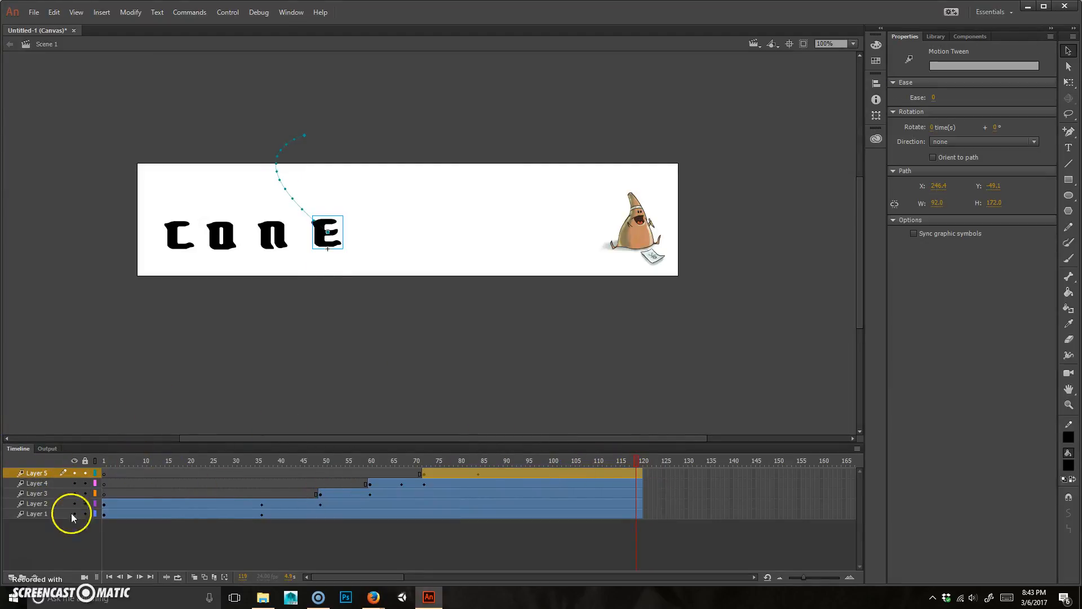
right_click(623, 473)
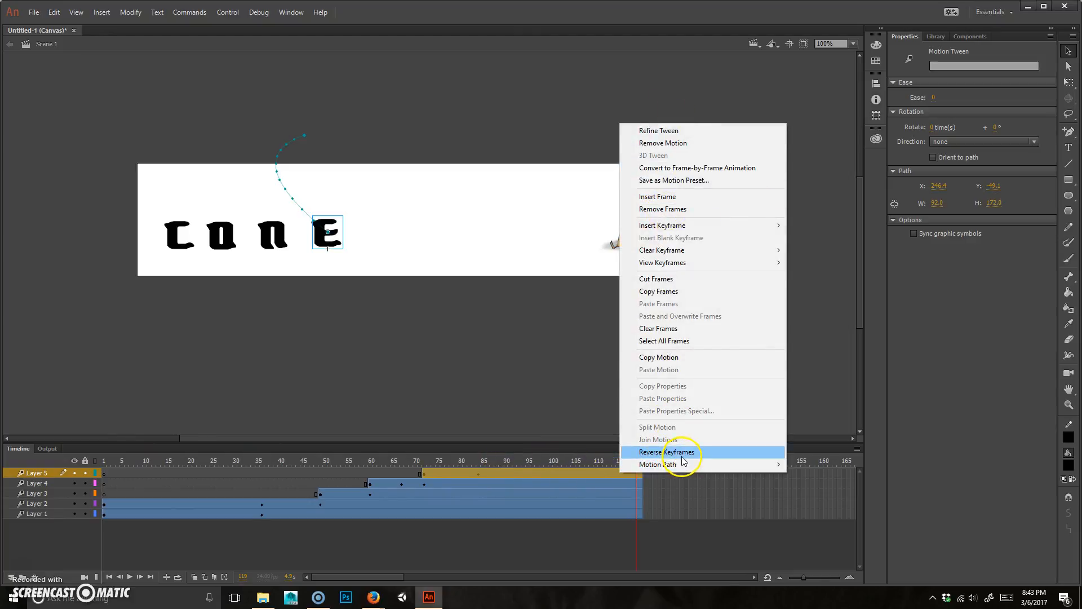
click(682, 514)
right_click(425, 475)
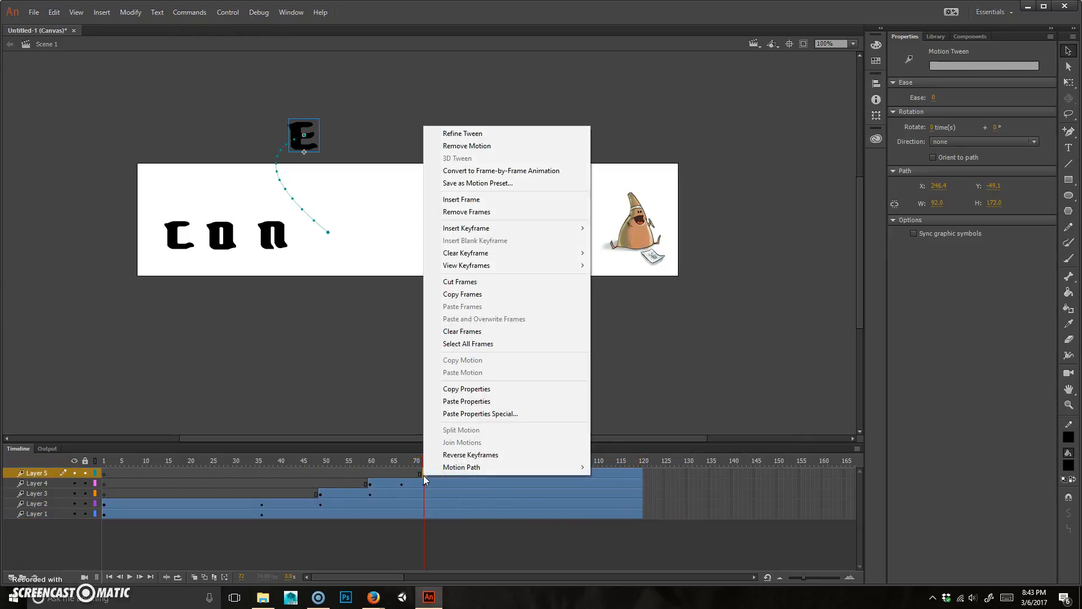
click(3, 533)
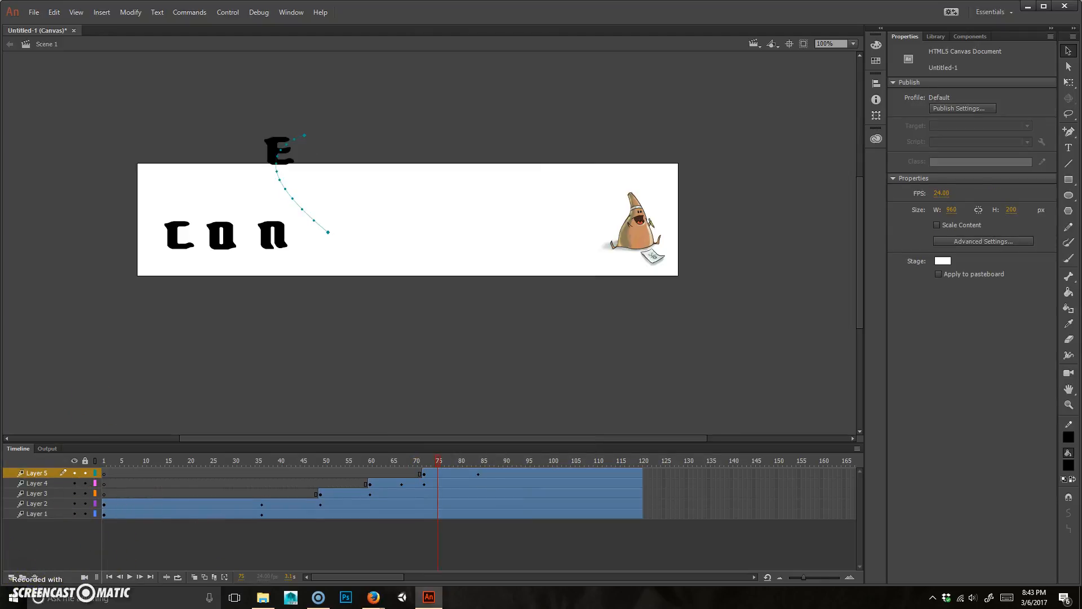
Step: Add a new layer above the letter E's layer and open the Actions editor at its frame 58
click(10, 579)
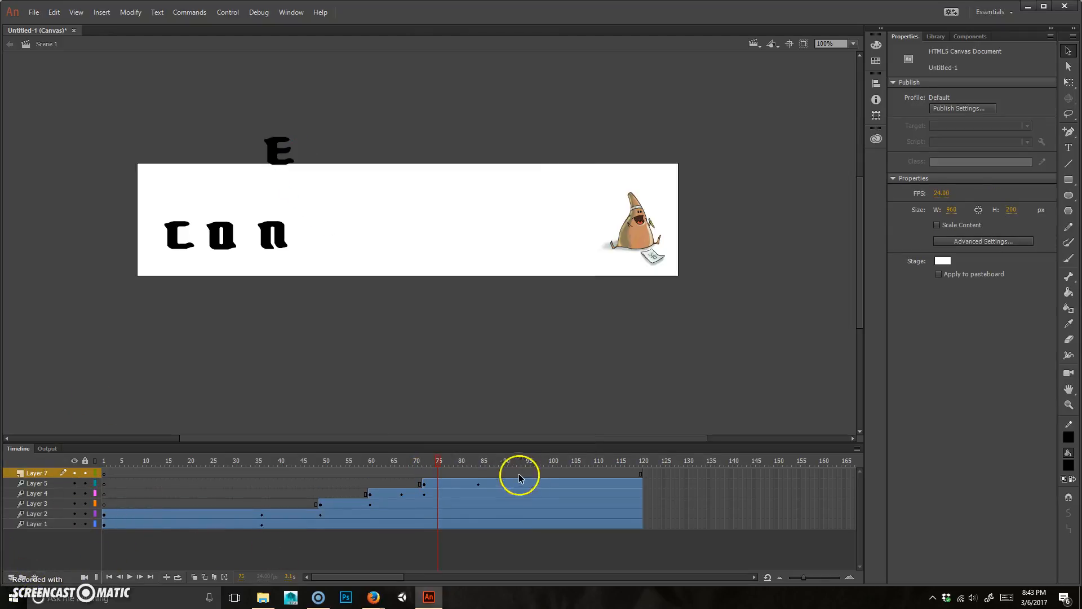
right_click(434, 472)
click(418, 473)
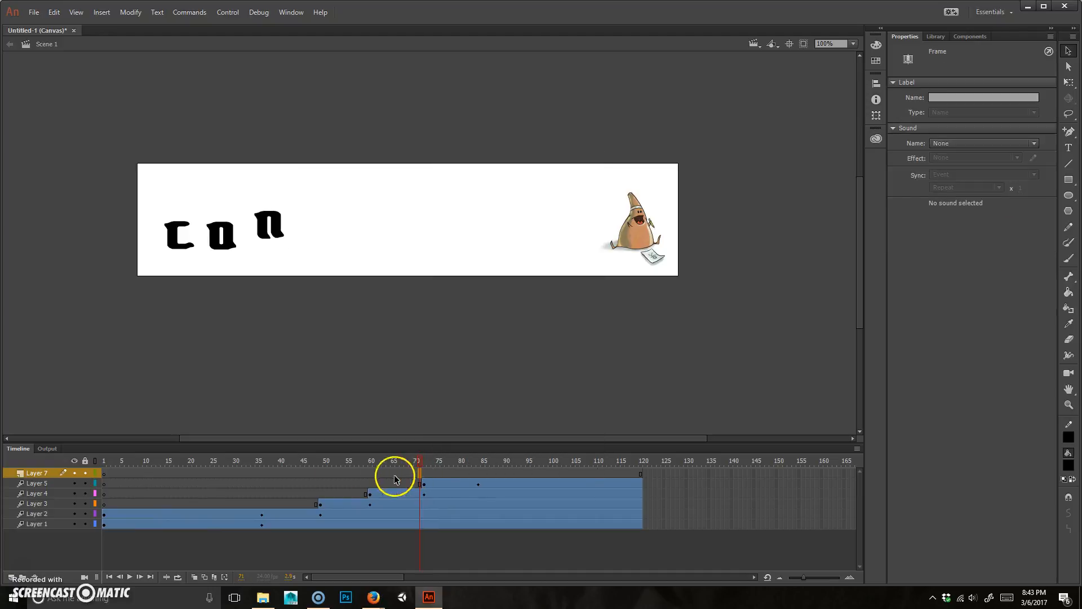
click(334, 473)
click(245, 473)
click(324, 473)
right_click(361, 473)
click(417, 468)
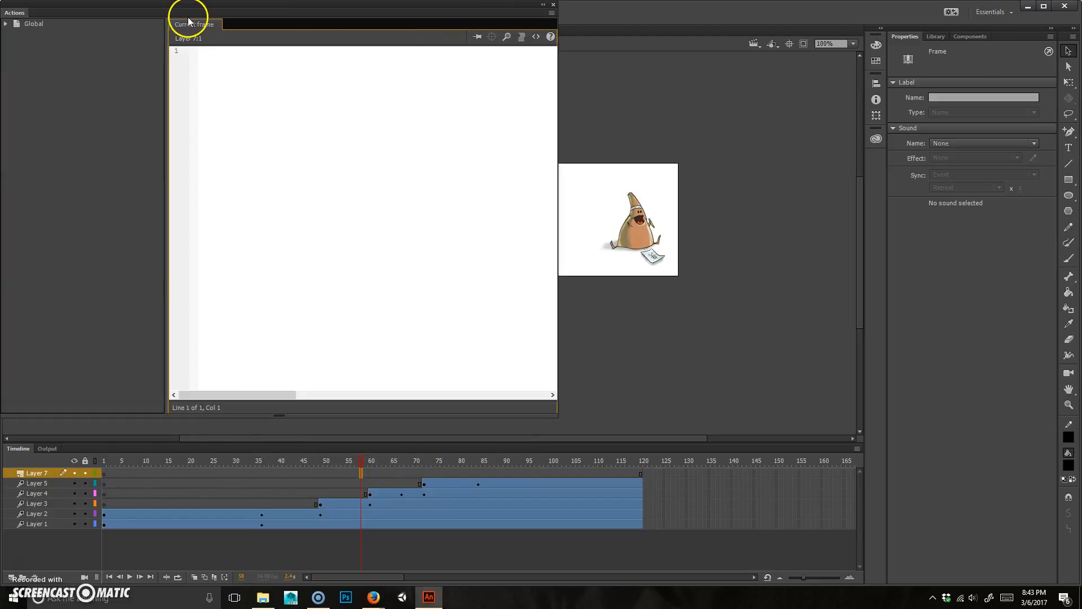
drag(189, 17, 459, 104)
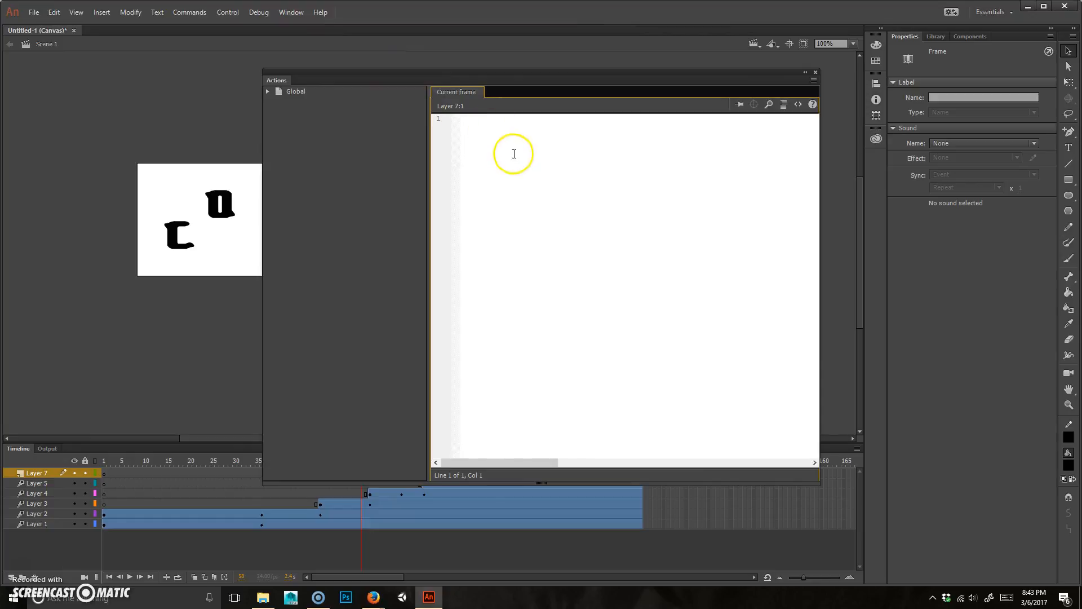
drag(566, 80, 404, 51)
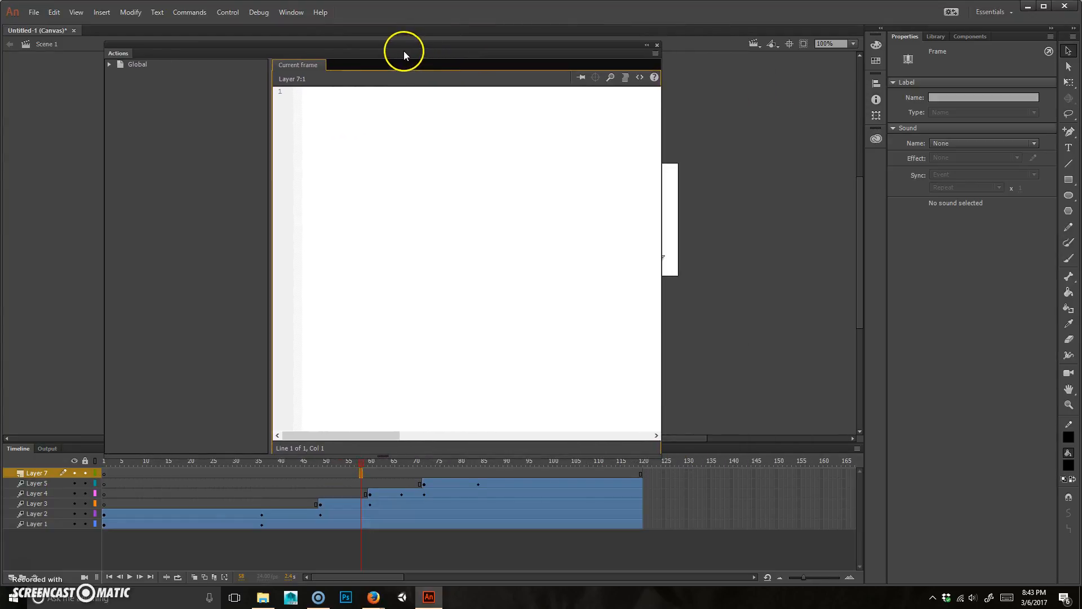
Step: Insert the HTML5 Canvas timeline navigation snippet Stop at this Frame at frame 58 and close the Actions editor
click(640, 77)
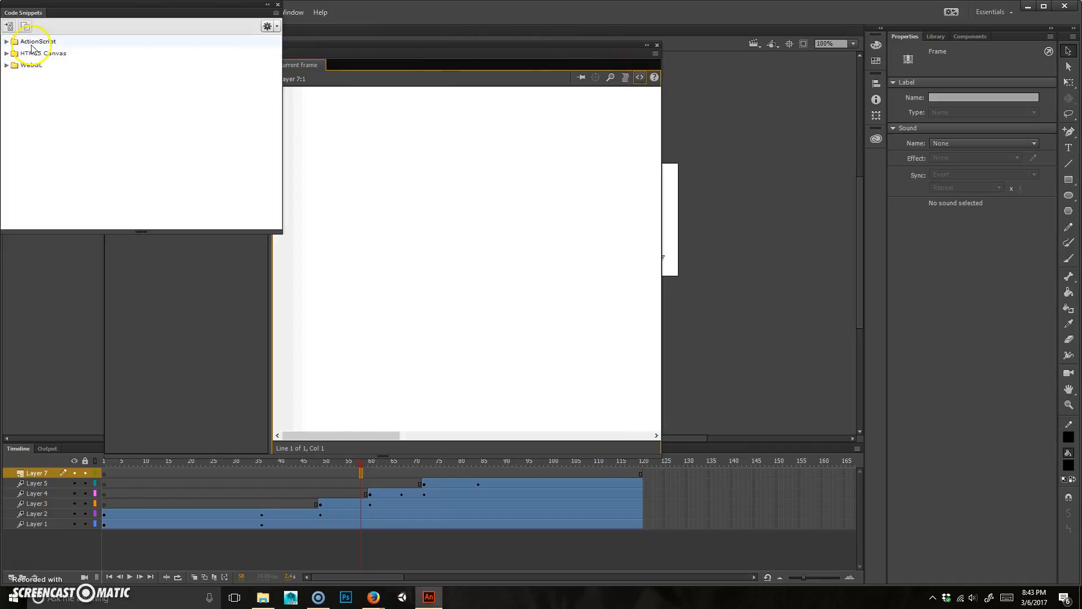
click(6, 53)
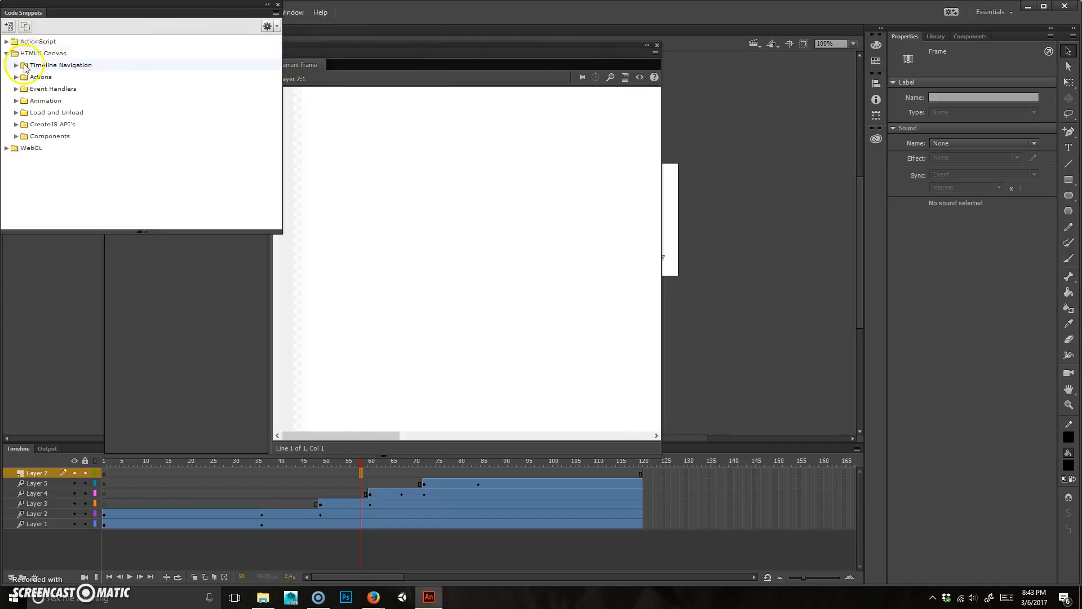
click(22, 66)
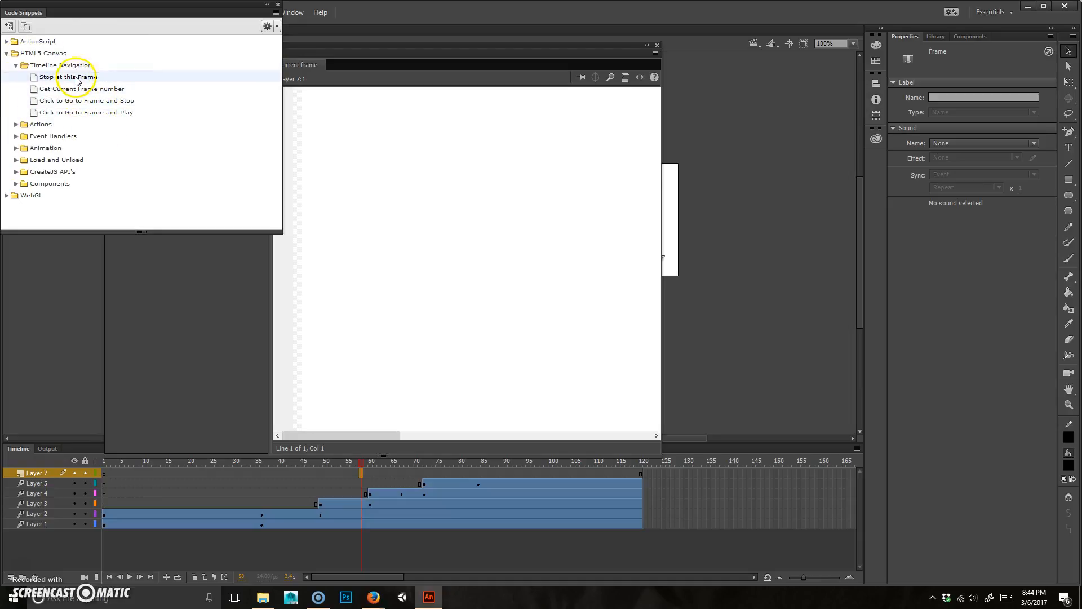
double_click(90, 79)
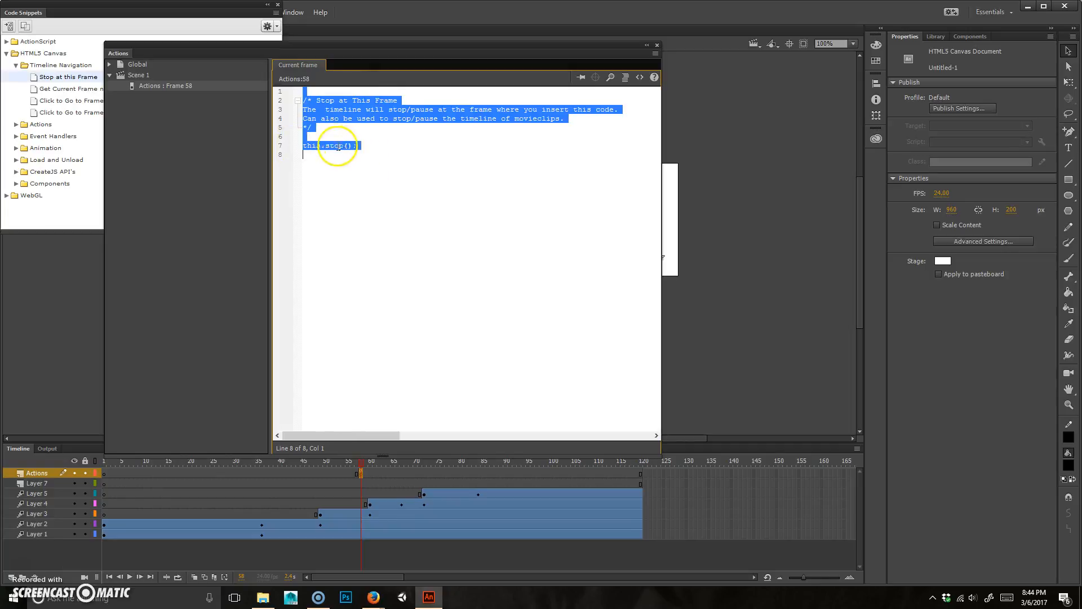
click(338, 147)
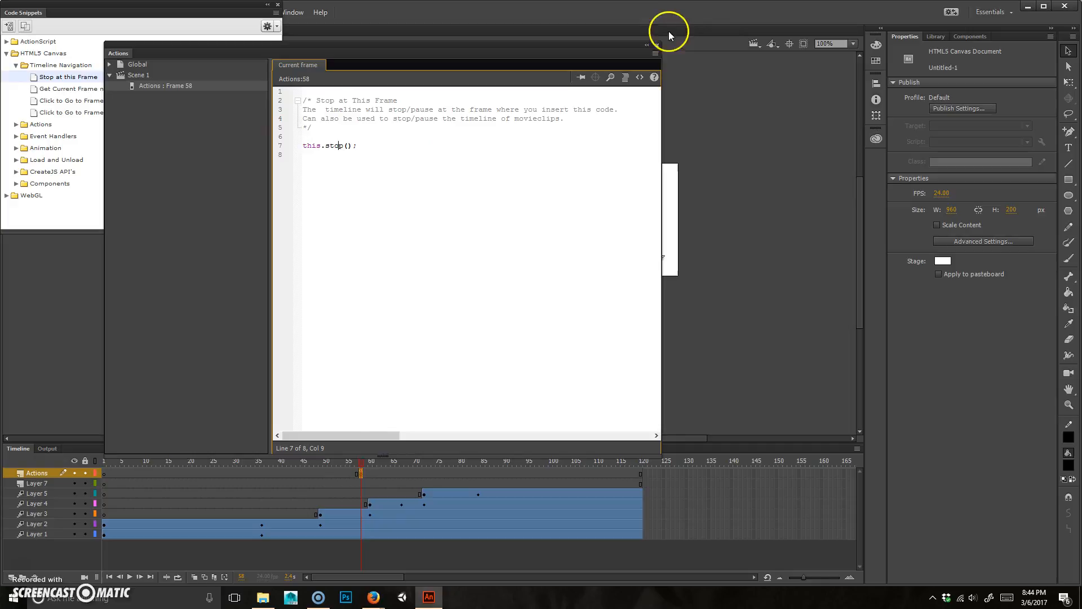
click(657, 44)
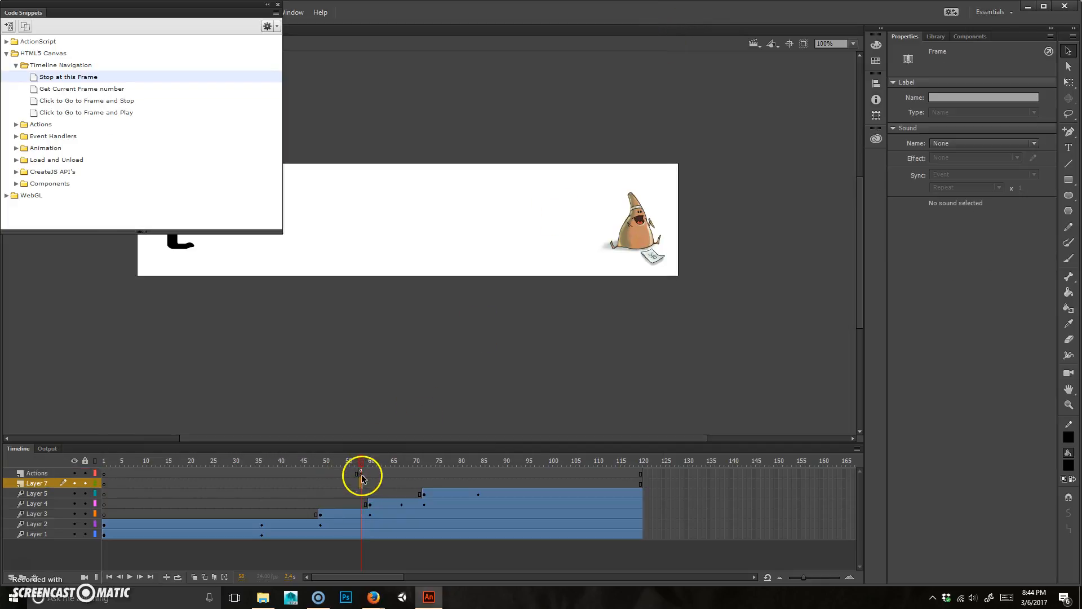
Step: Play the animation from near the beginning, test the movie in the browser to check the stop action, and return to the timeline
drag(355, 460, 123, 437)
key(Return)
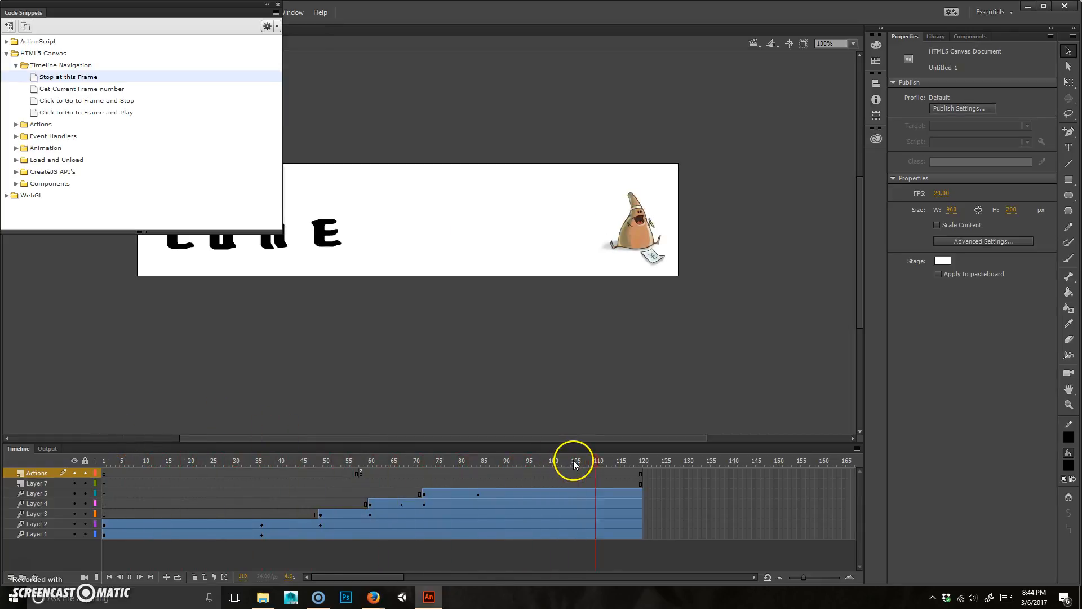
key(ctrl+Return)
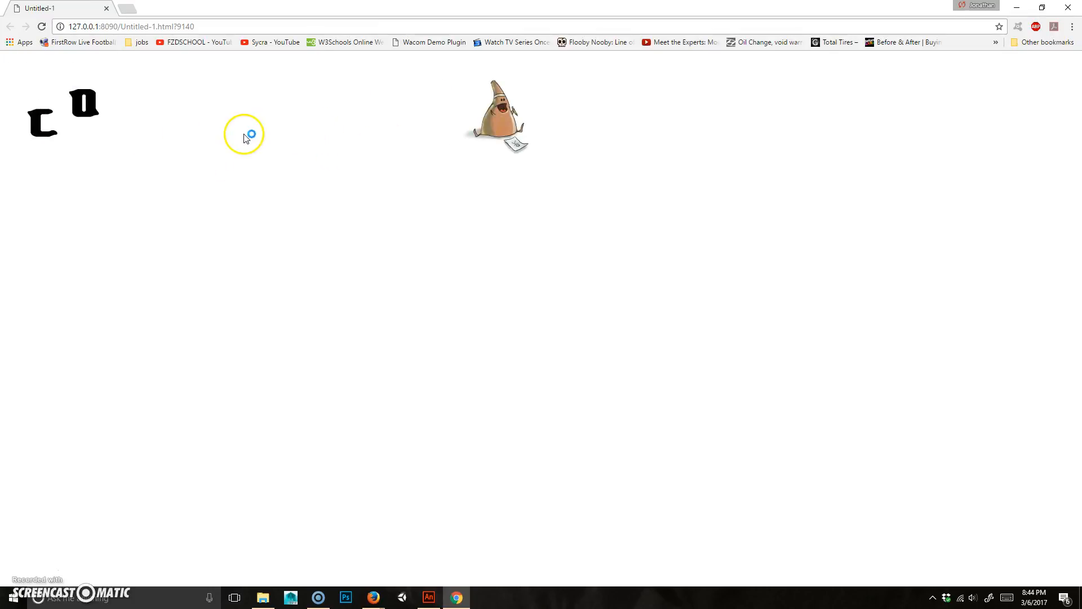
click(1069, 9)
click(13, 449)
Step: Move the stop action keyframe on the Actions layer to frame 120
click(360, 472)
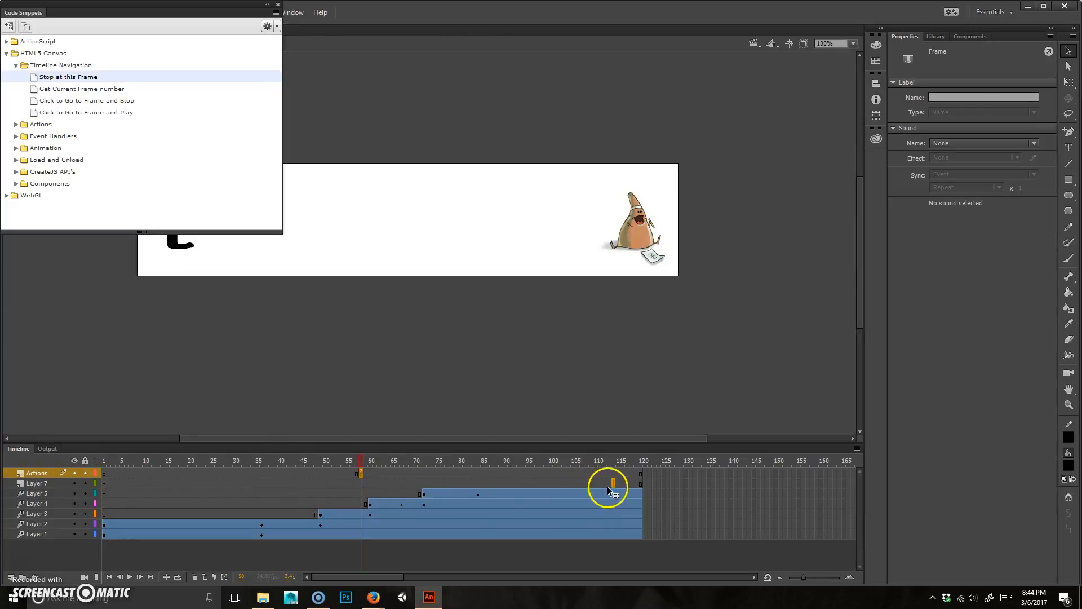
click(642, 474)
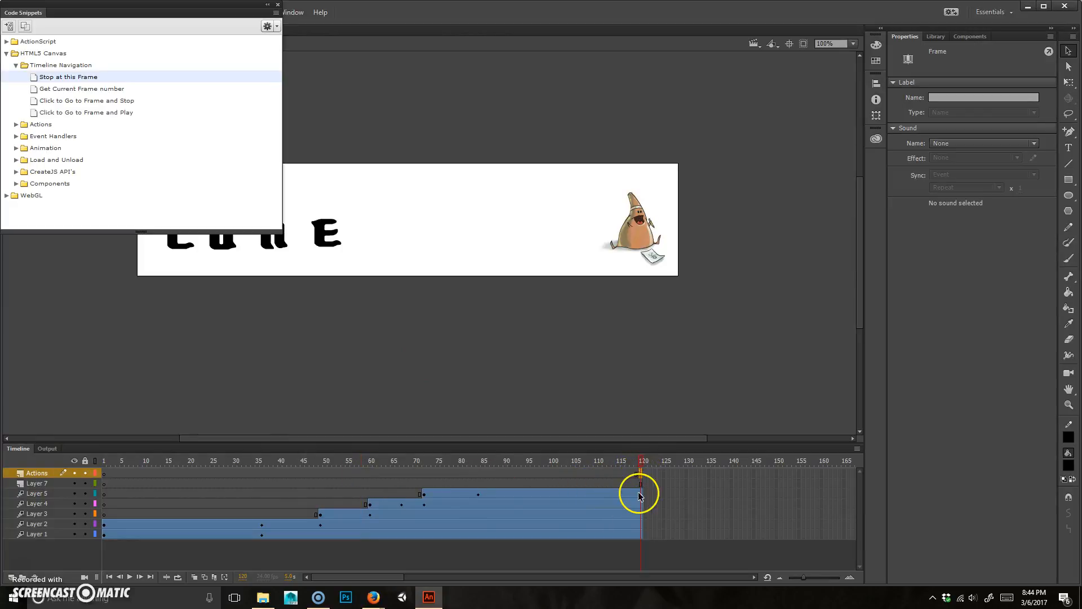
click(640, 461)
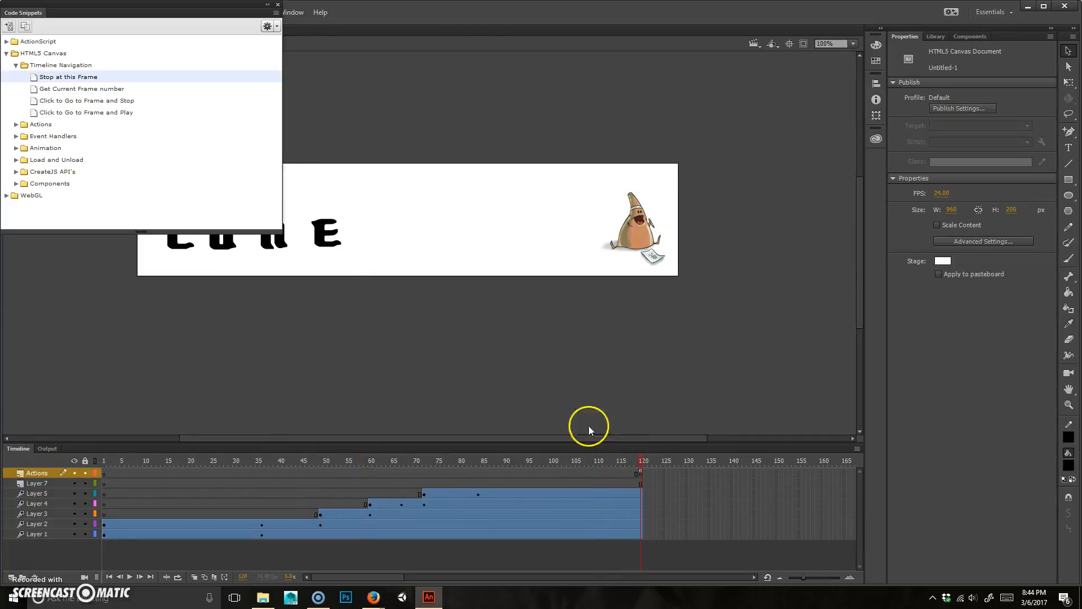
Step: Close the Code Snippets window and preview the animation from frame 1, leaving the playhead at frame 65
click(277, 8)
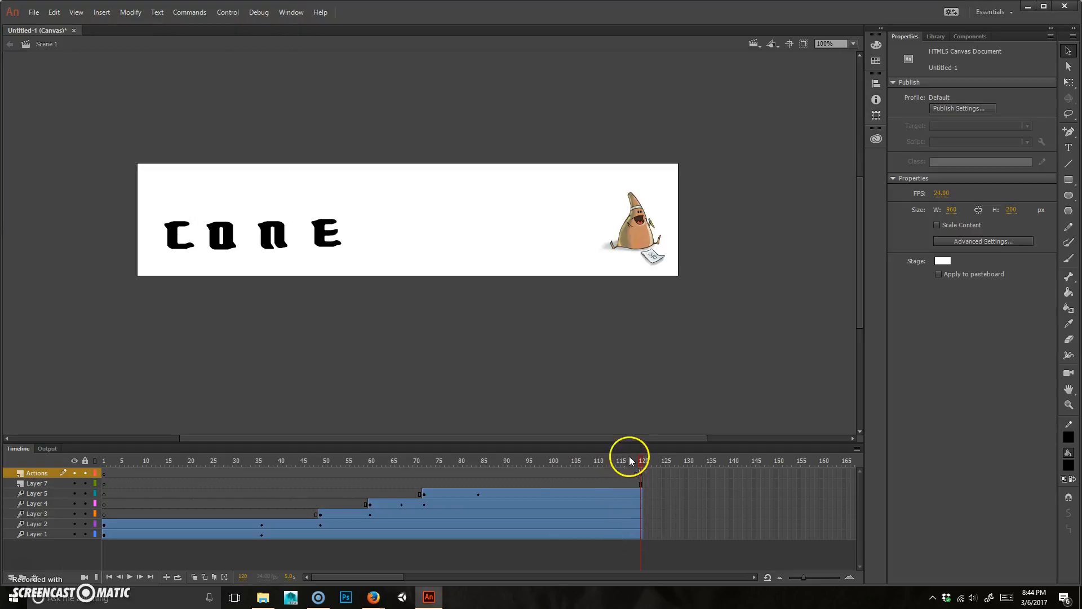
drag(626, 459, 79, 425)
key(Return)
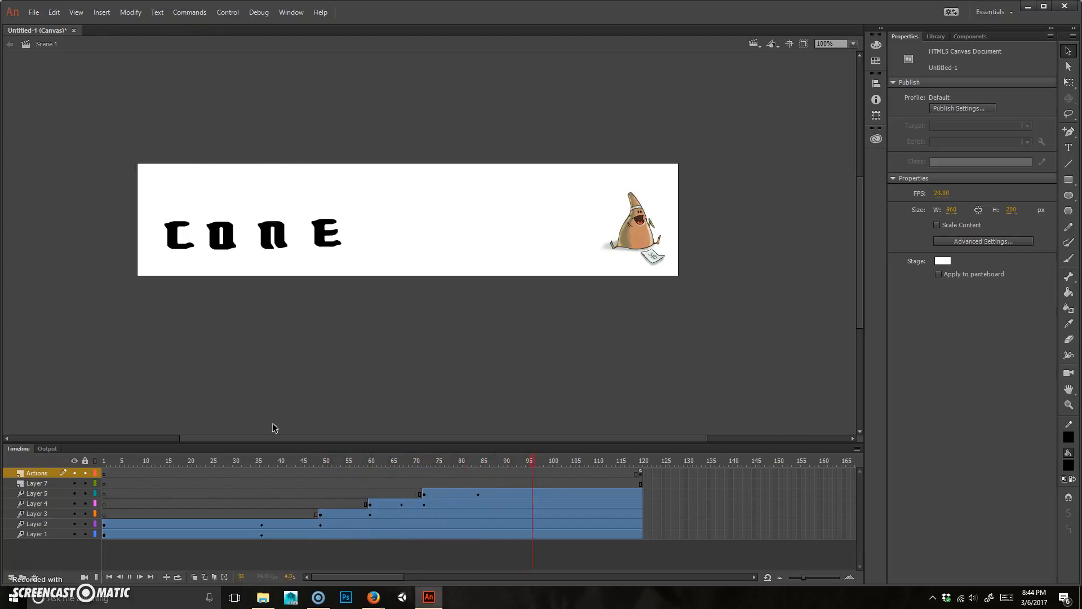
key(Return)
key(Return)
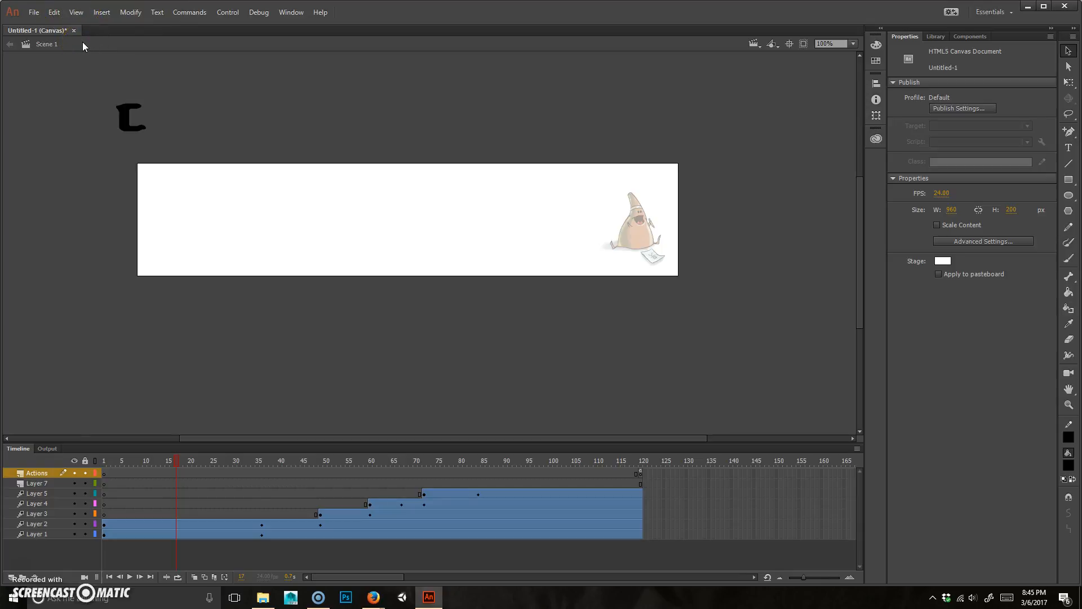
drag(225, 463, 393, 460)
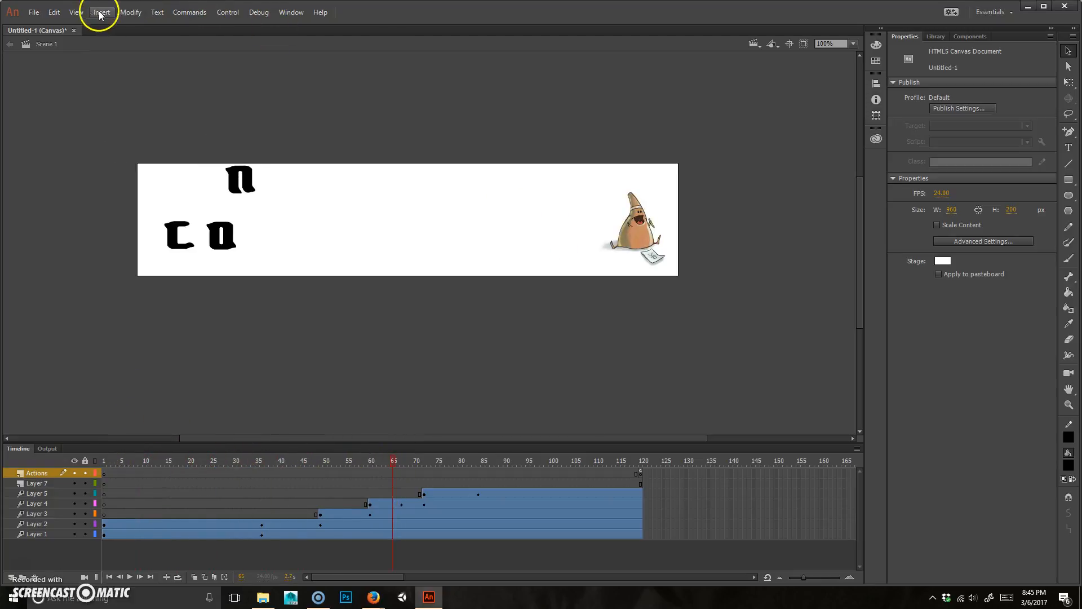
Step: Enable the OAM Package format in the publish settings, review its output name and poster image options, and cancel the changes
click(49, 14)
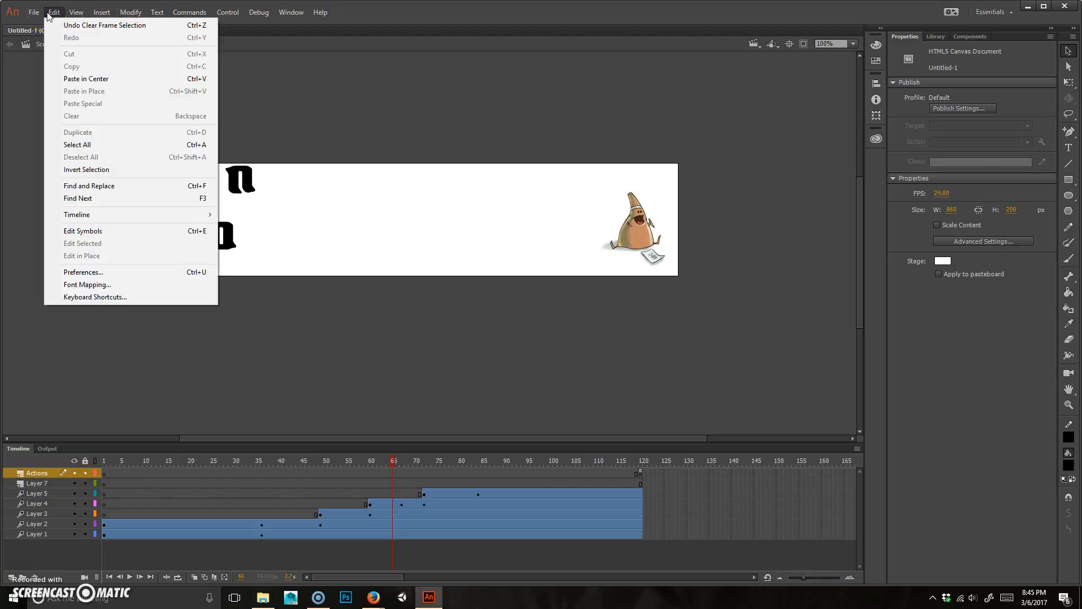
click(32, 13)
click(99, 214)
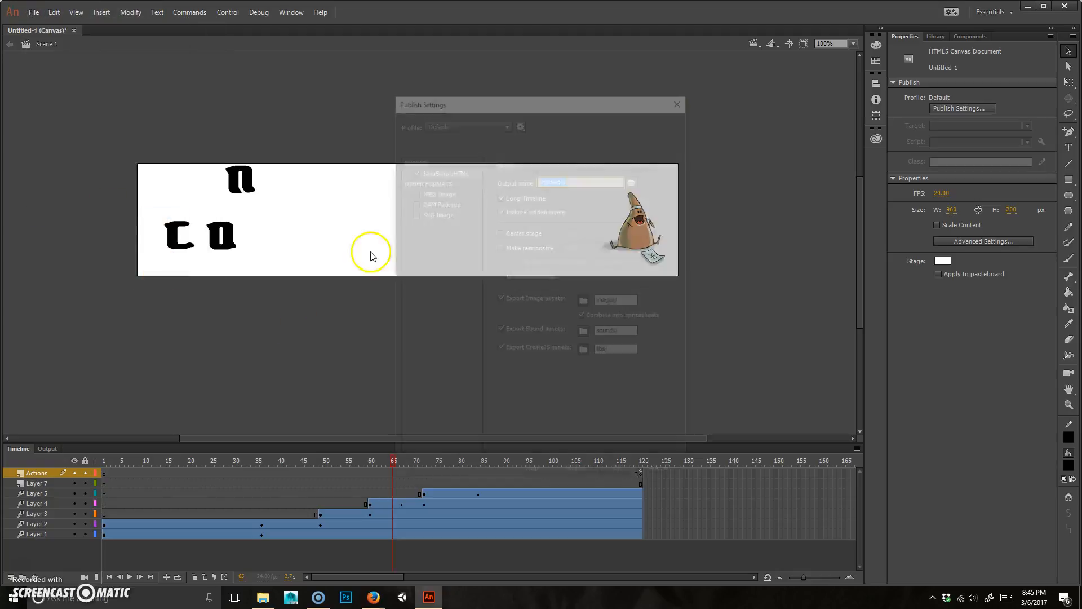
click(413, 202)
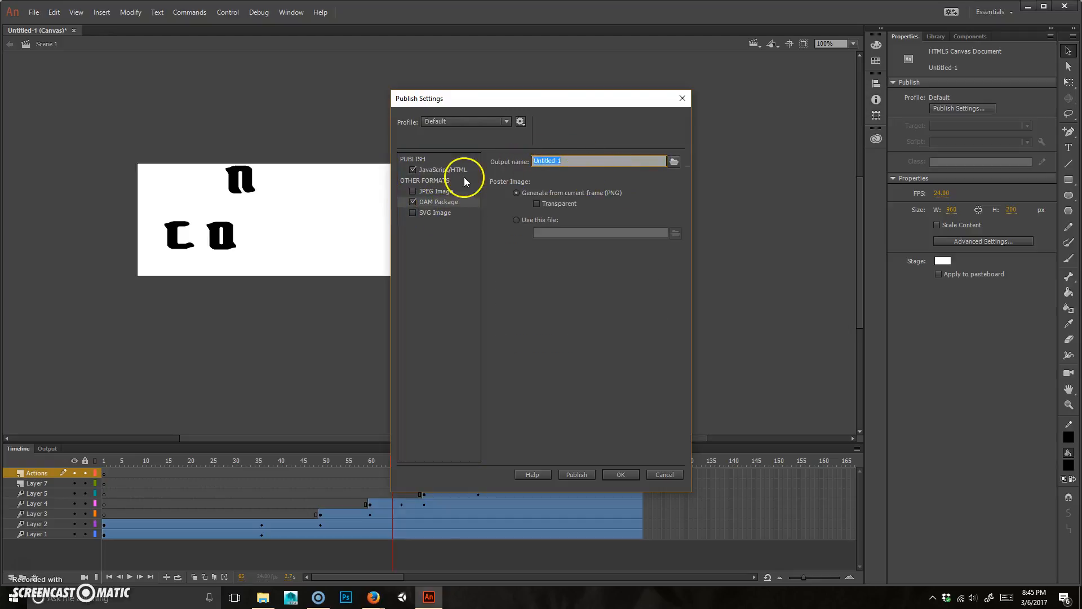
click(455, 170)
click(433, 203)
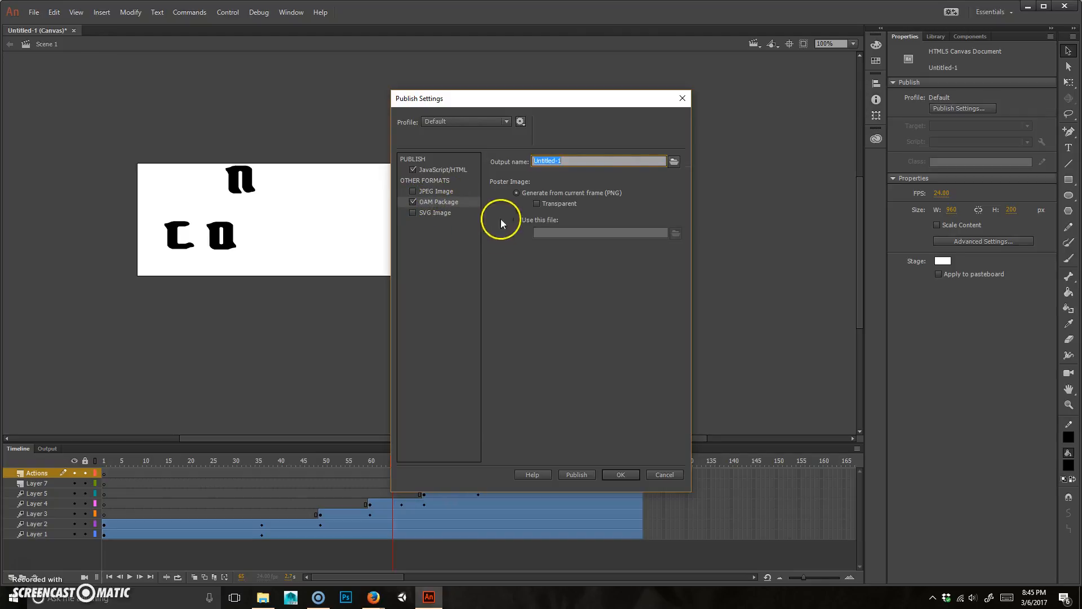
click(586, 160)
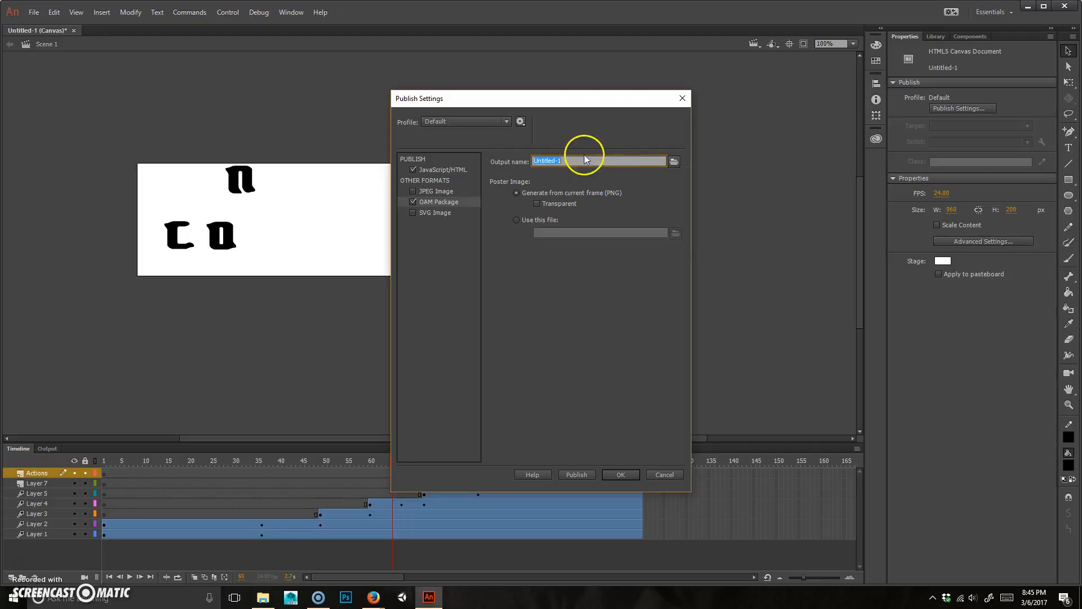
click(665, 474)
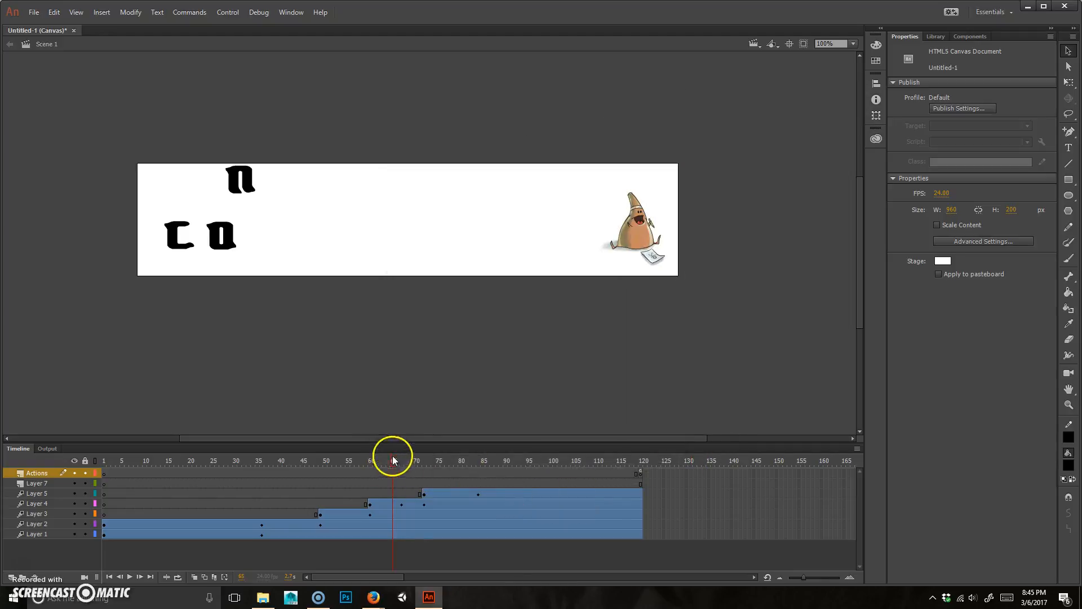